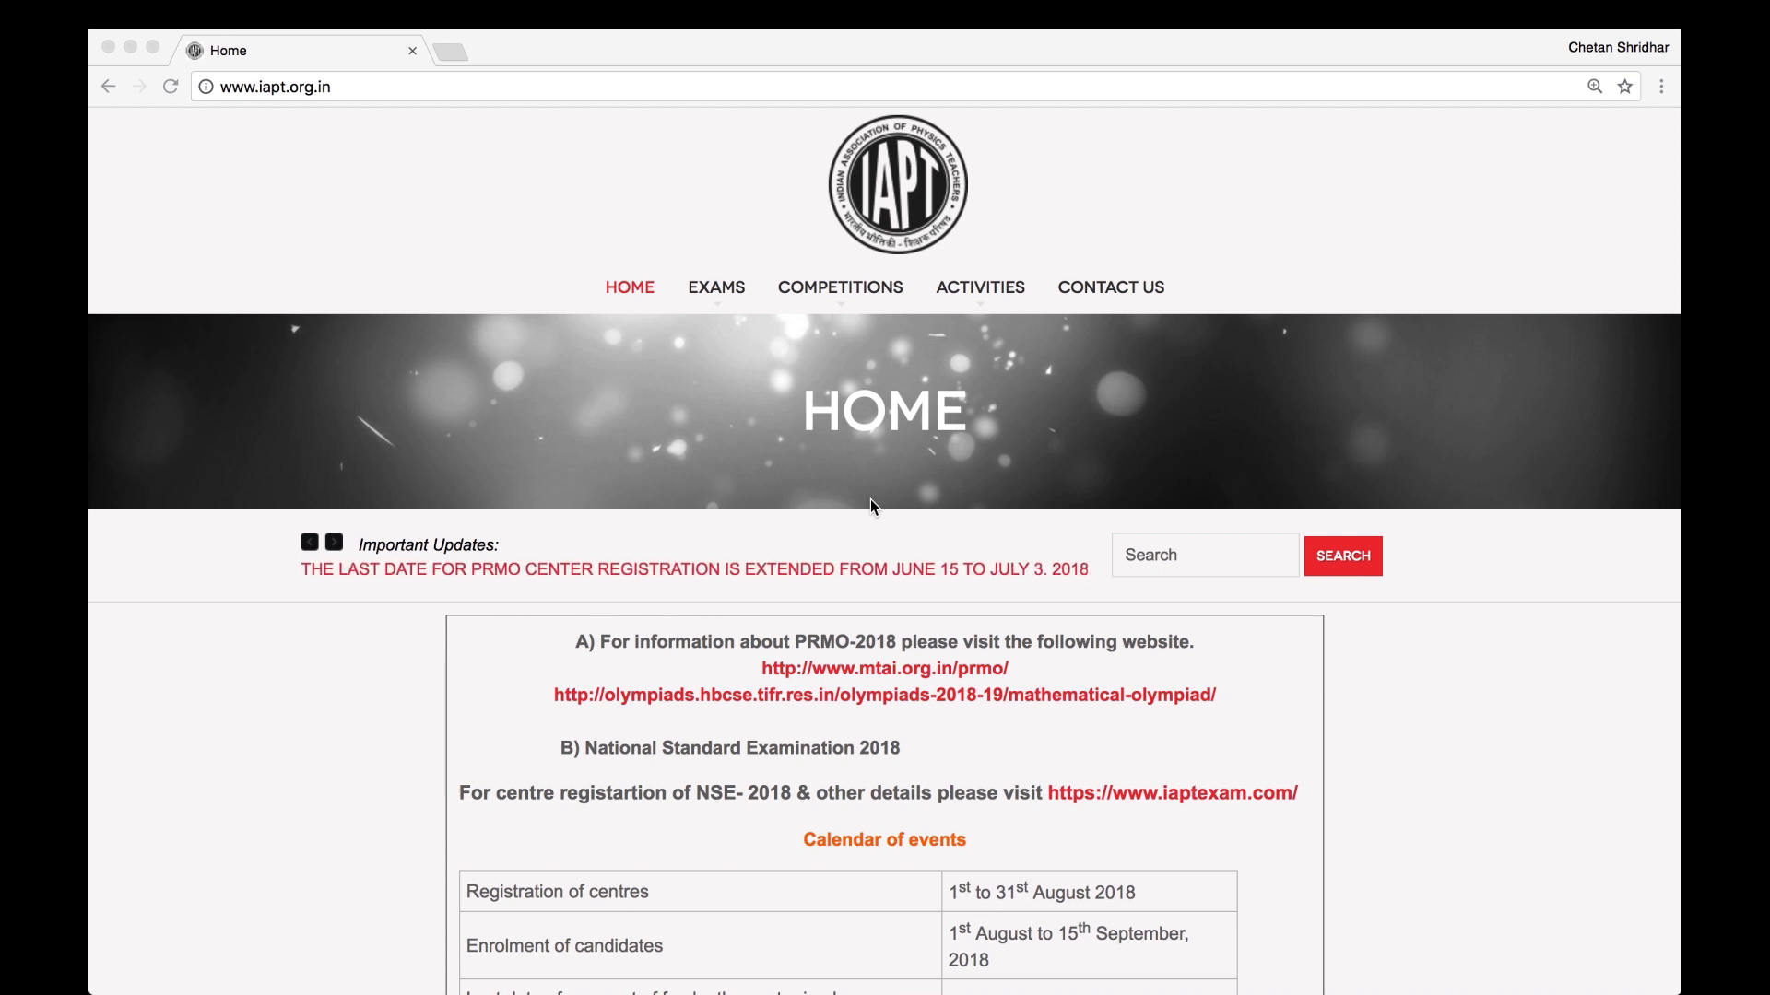
# - Open the iaptexam.com portal and go to Center Activity > Registration NSE (NSEP, NSEC, NSEB, NSEA)
pyautogui.click(1163, 799)
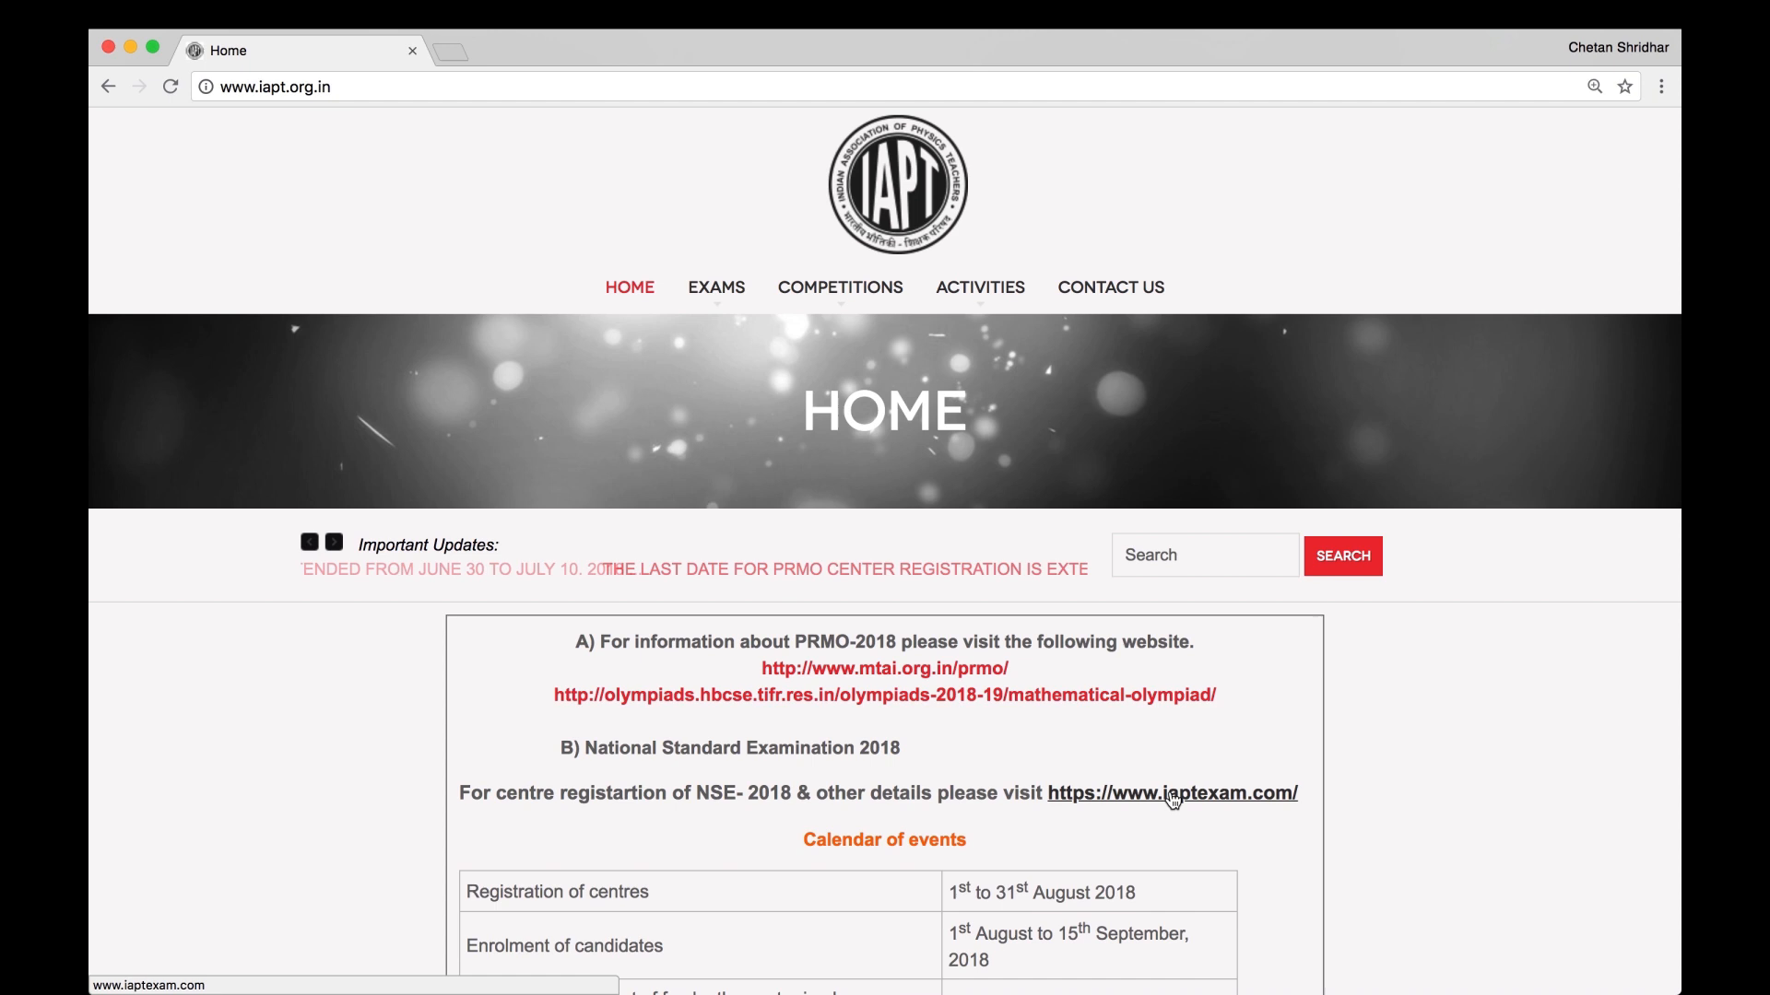
pyautogui.click(1173, 799)
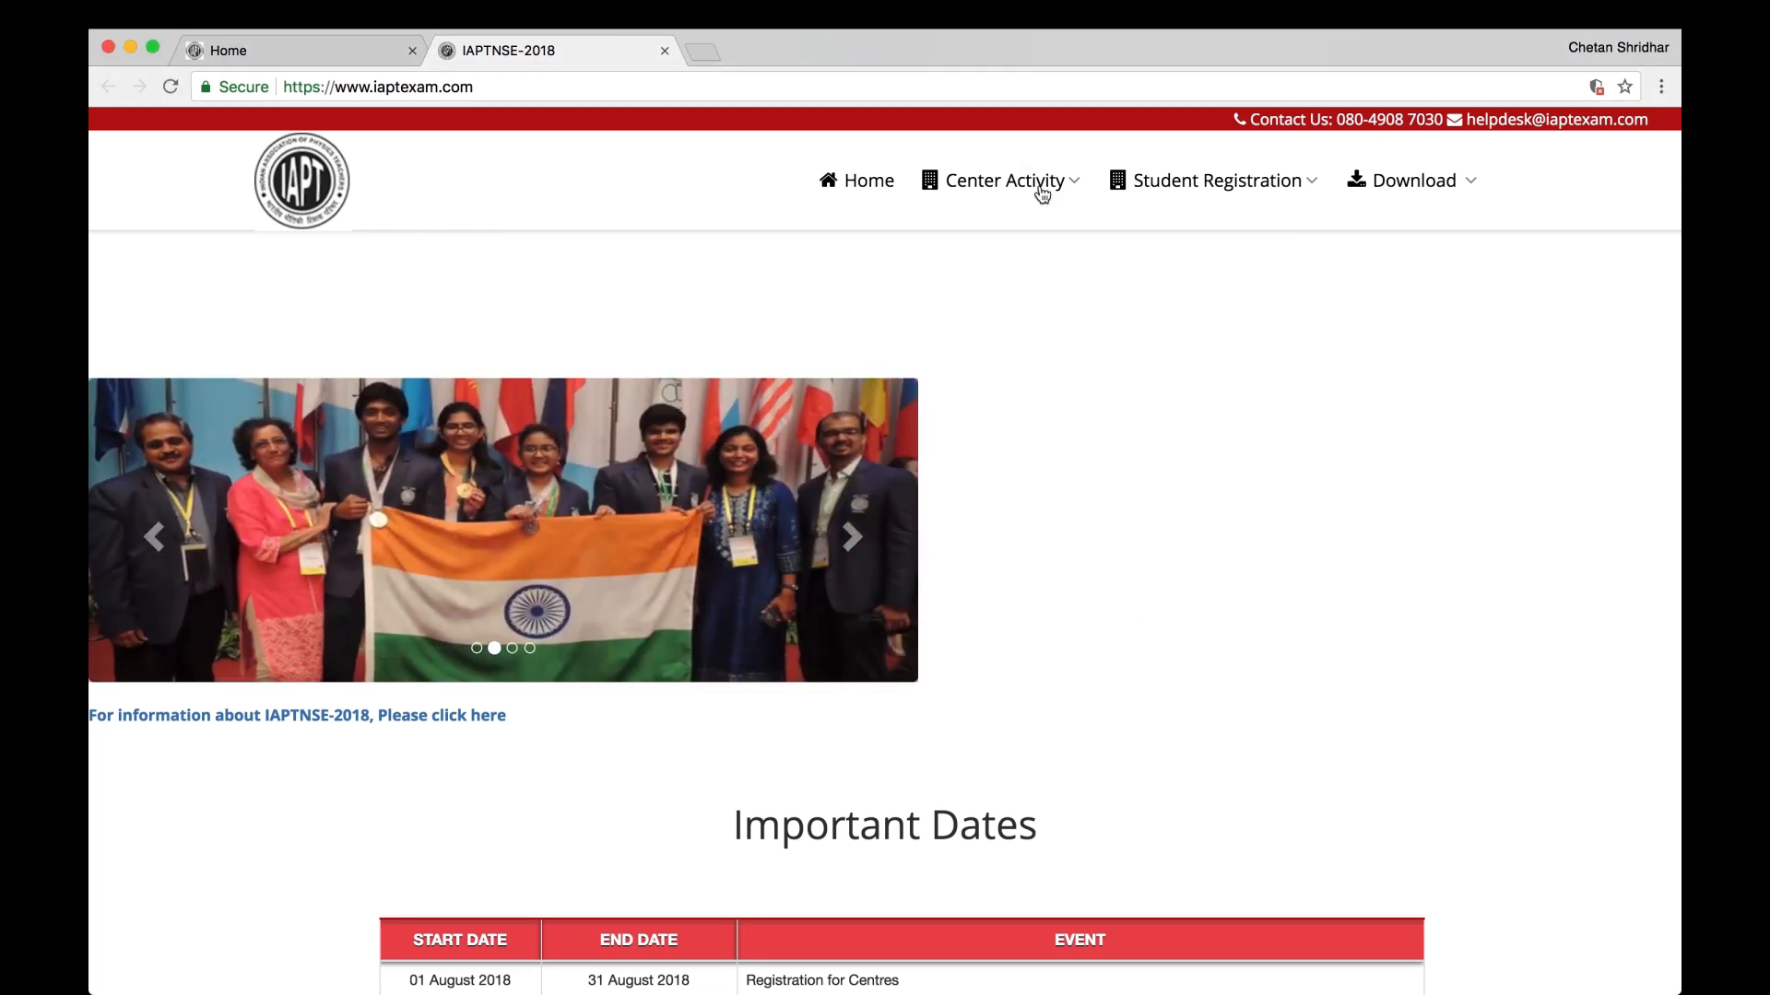
pyautogui.click(1042, 188)
pyautogui.moveTo(977, 301)
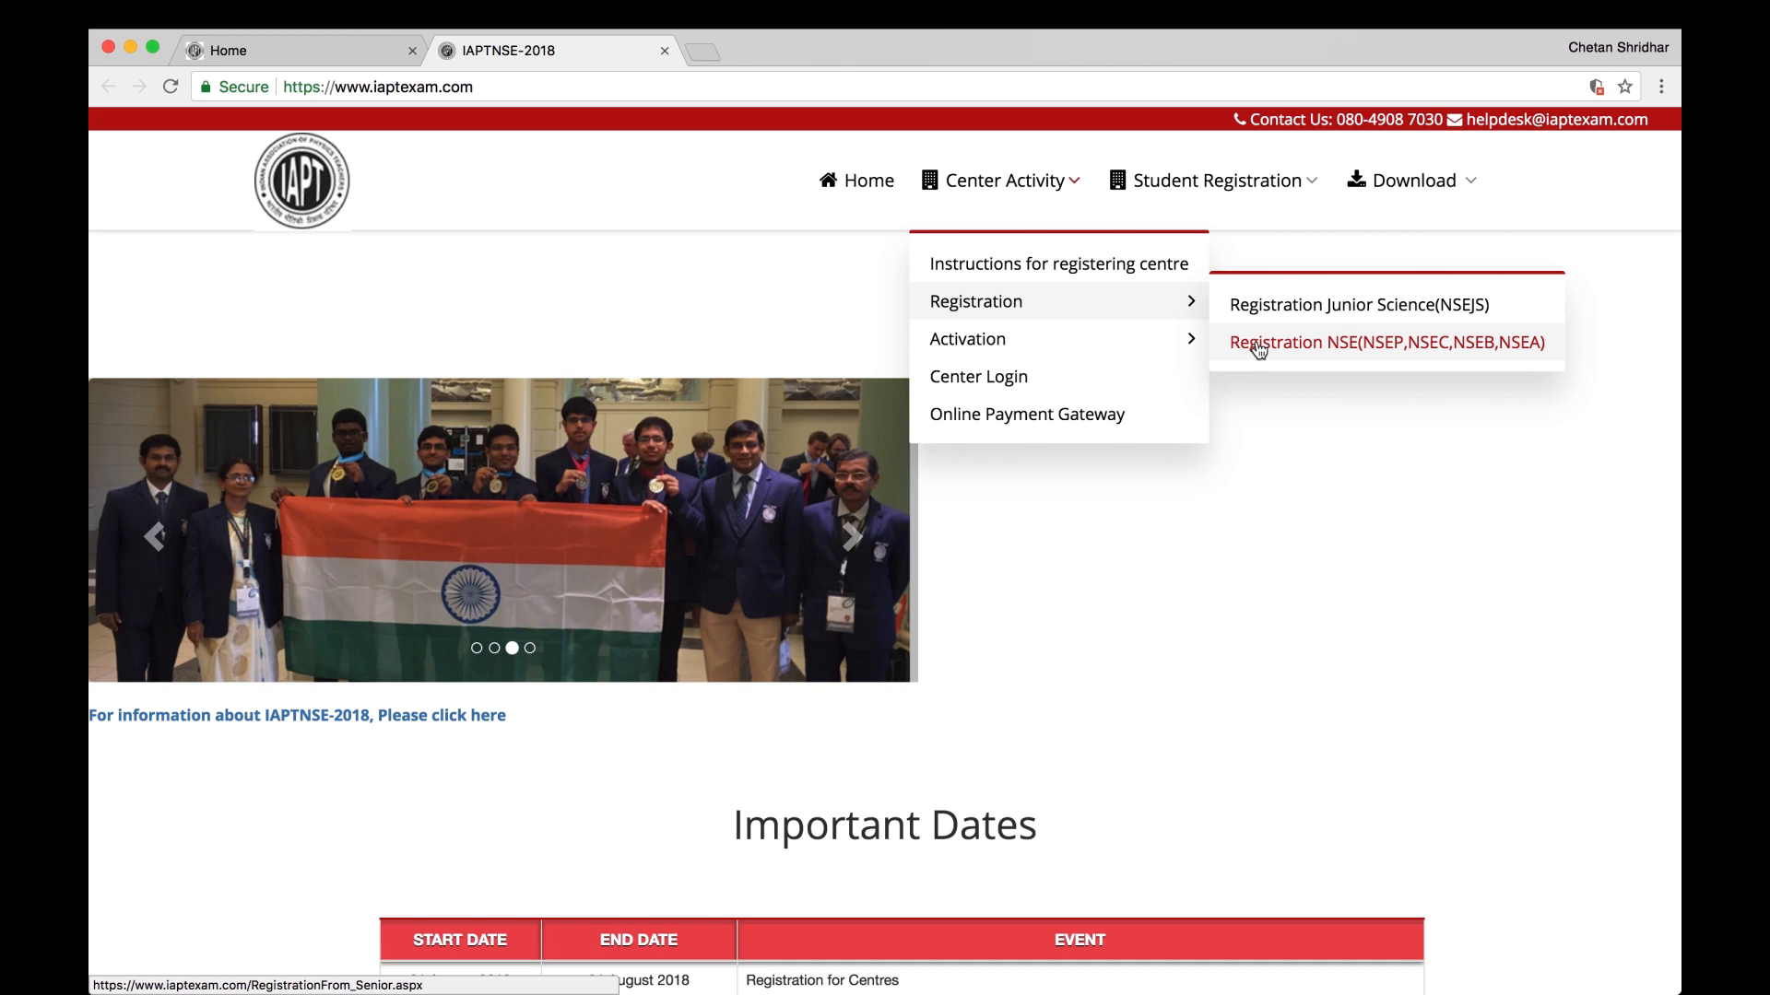
pyautogui.click(1257, 349)
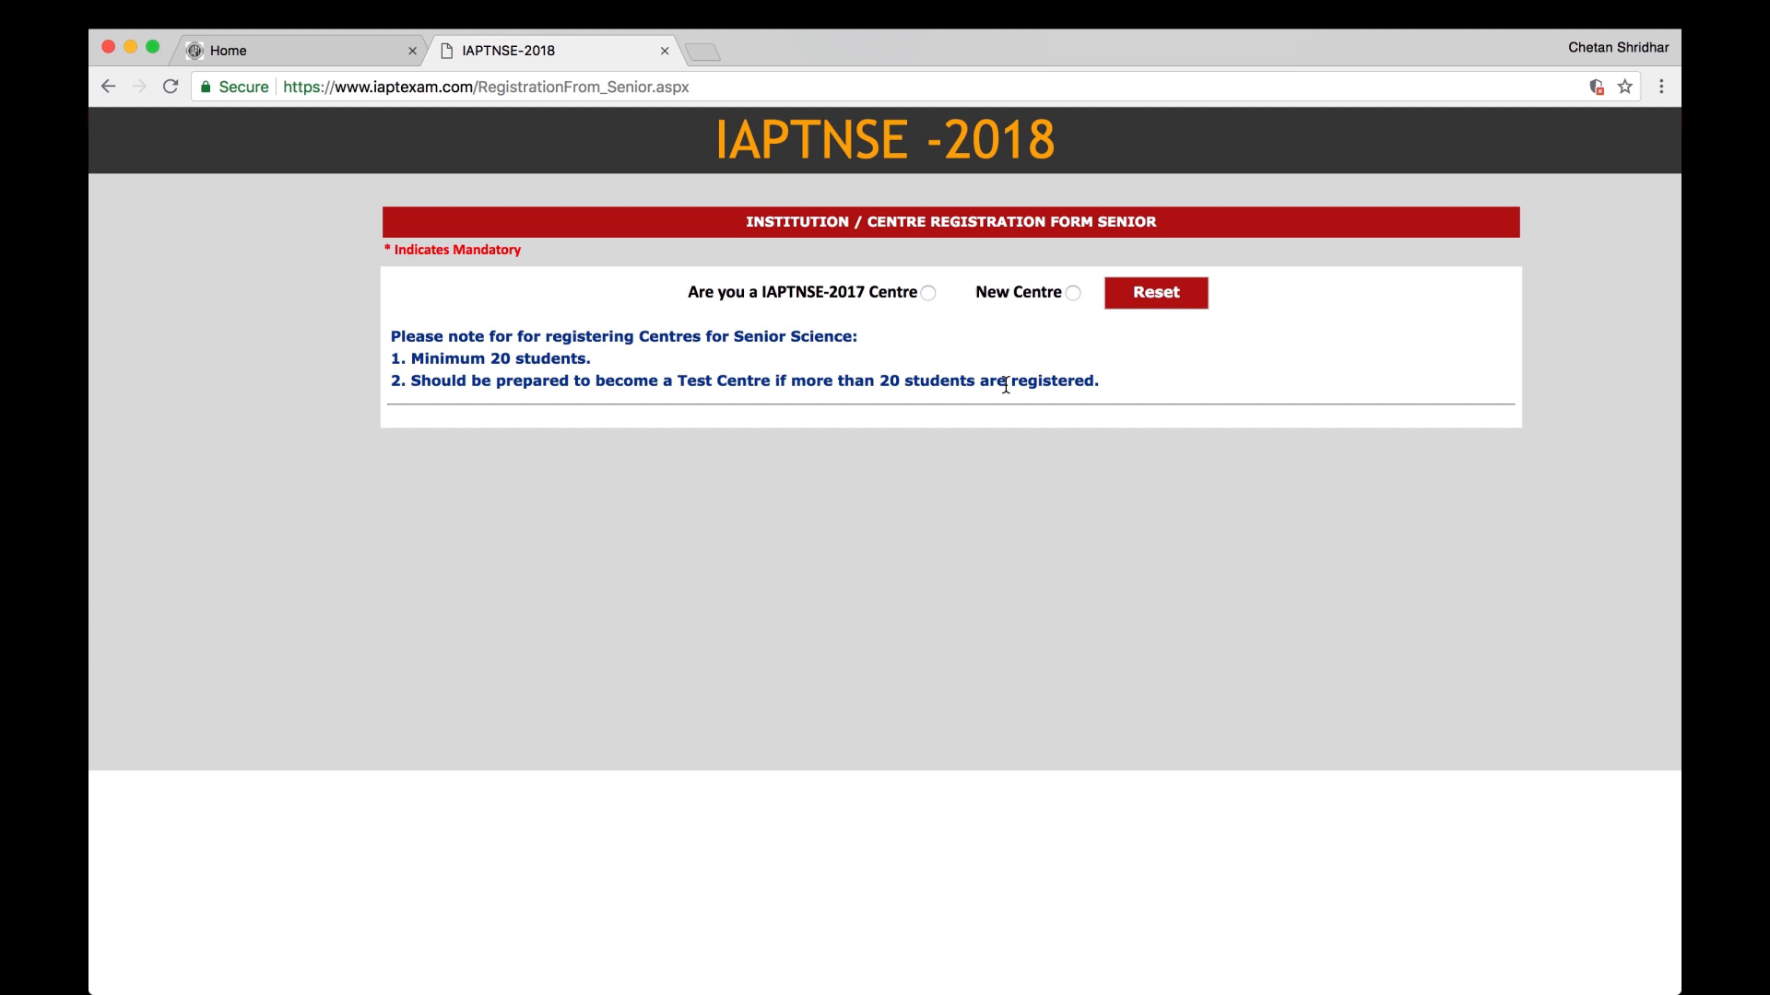
pyautogui.click(926, 293)
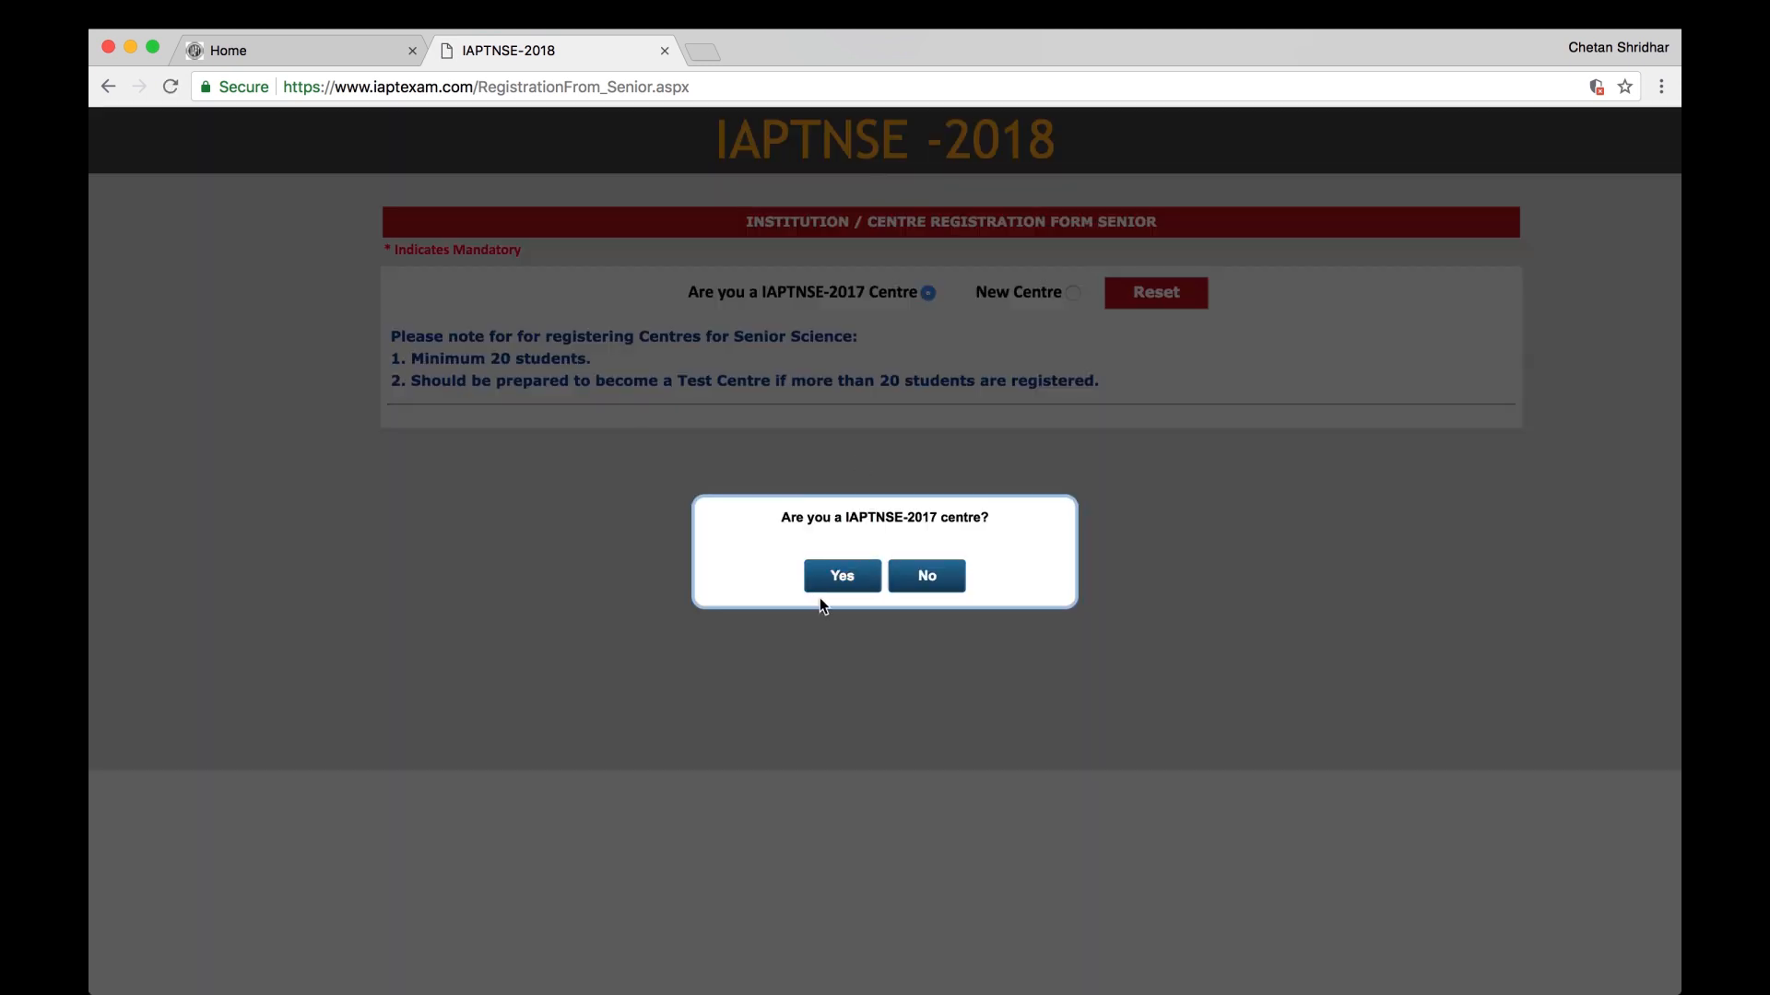
pyautogui.click(840, 576)
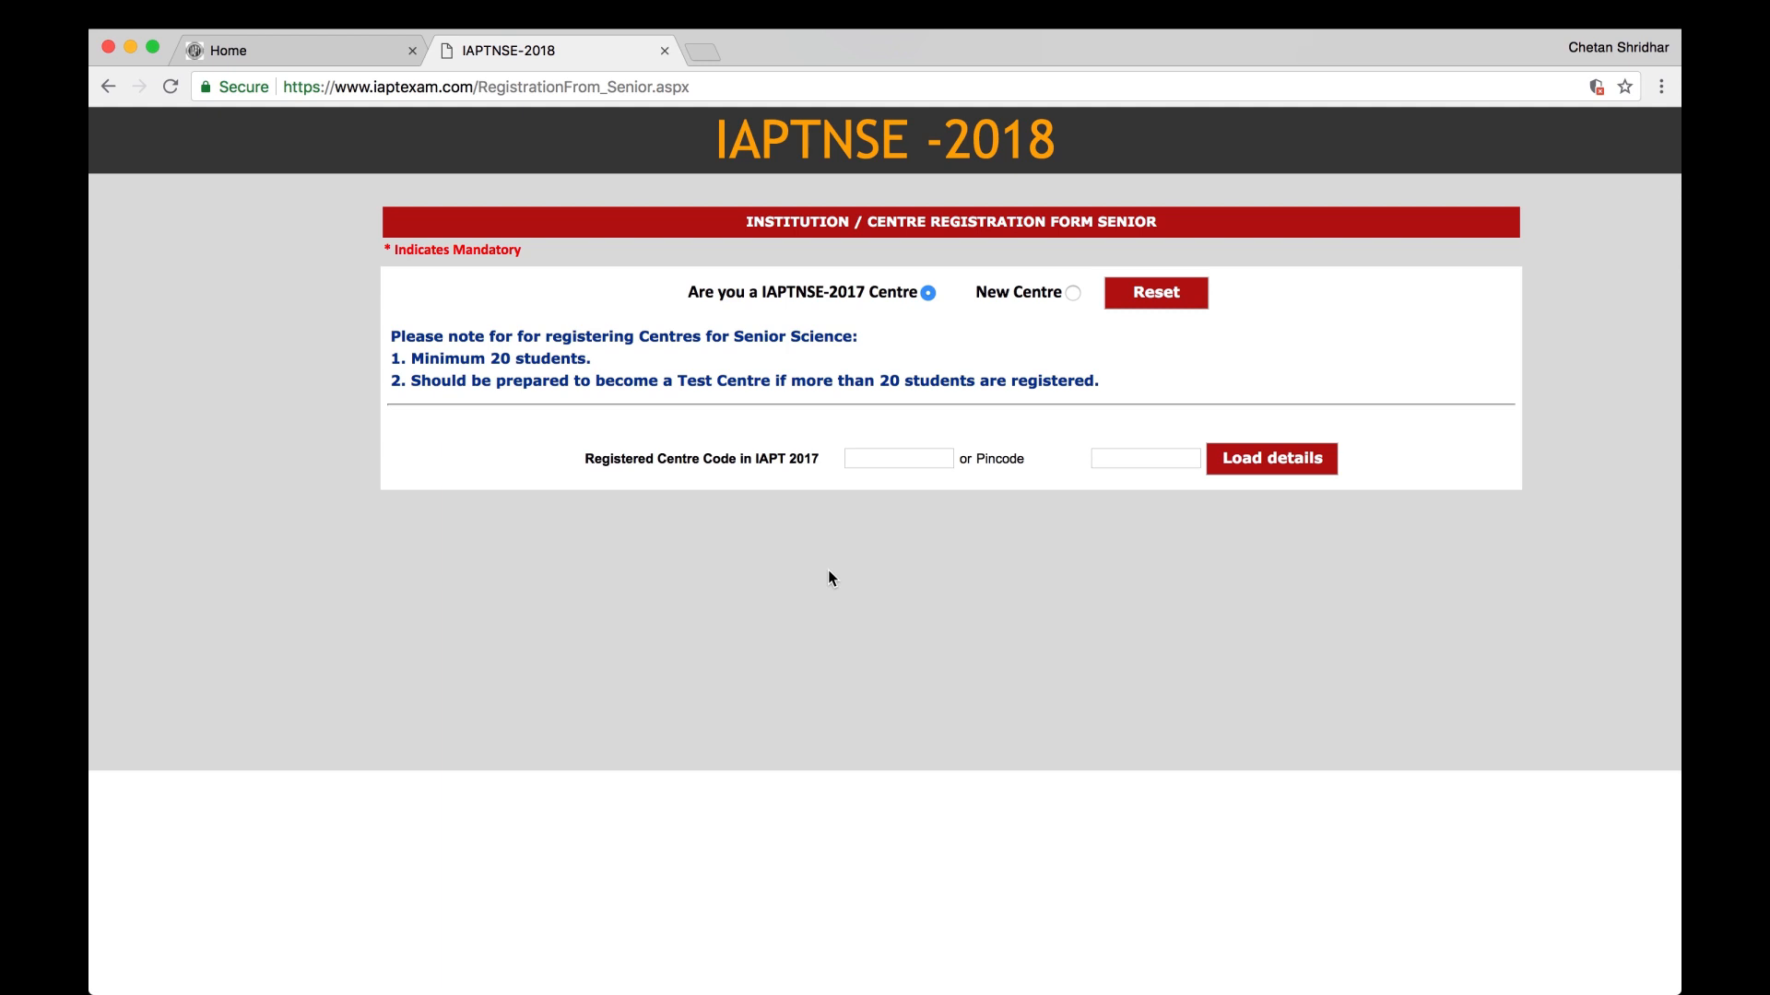
pyautogui.click(909, 459)
pyautogui.click(1106, 459)
pyautogui.write('56')
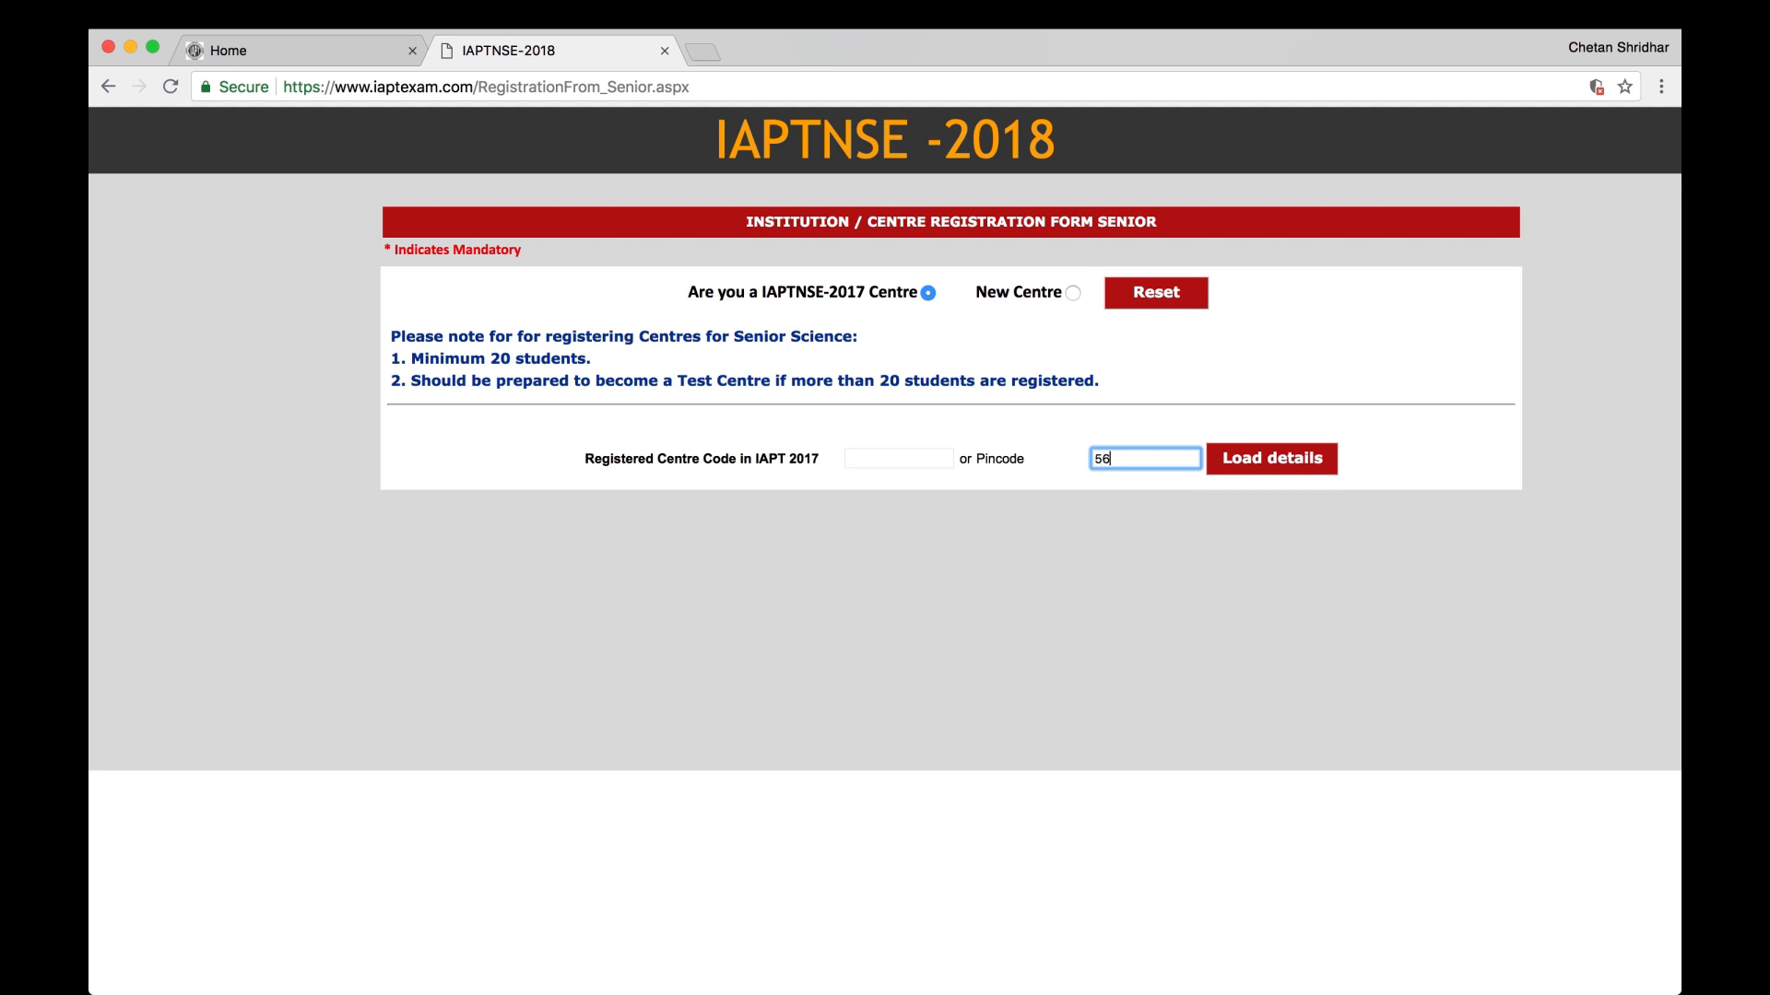
pyautogui.write('0079')
pyautogui.click(1230, 465)
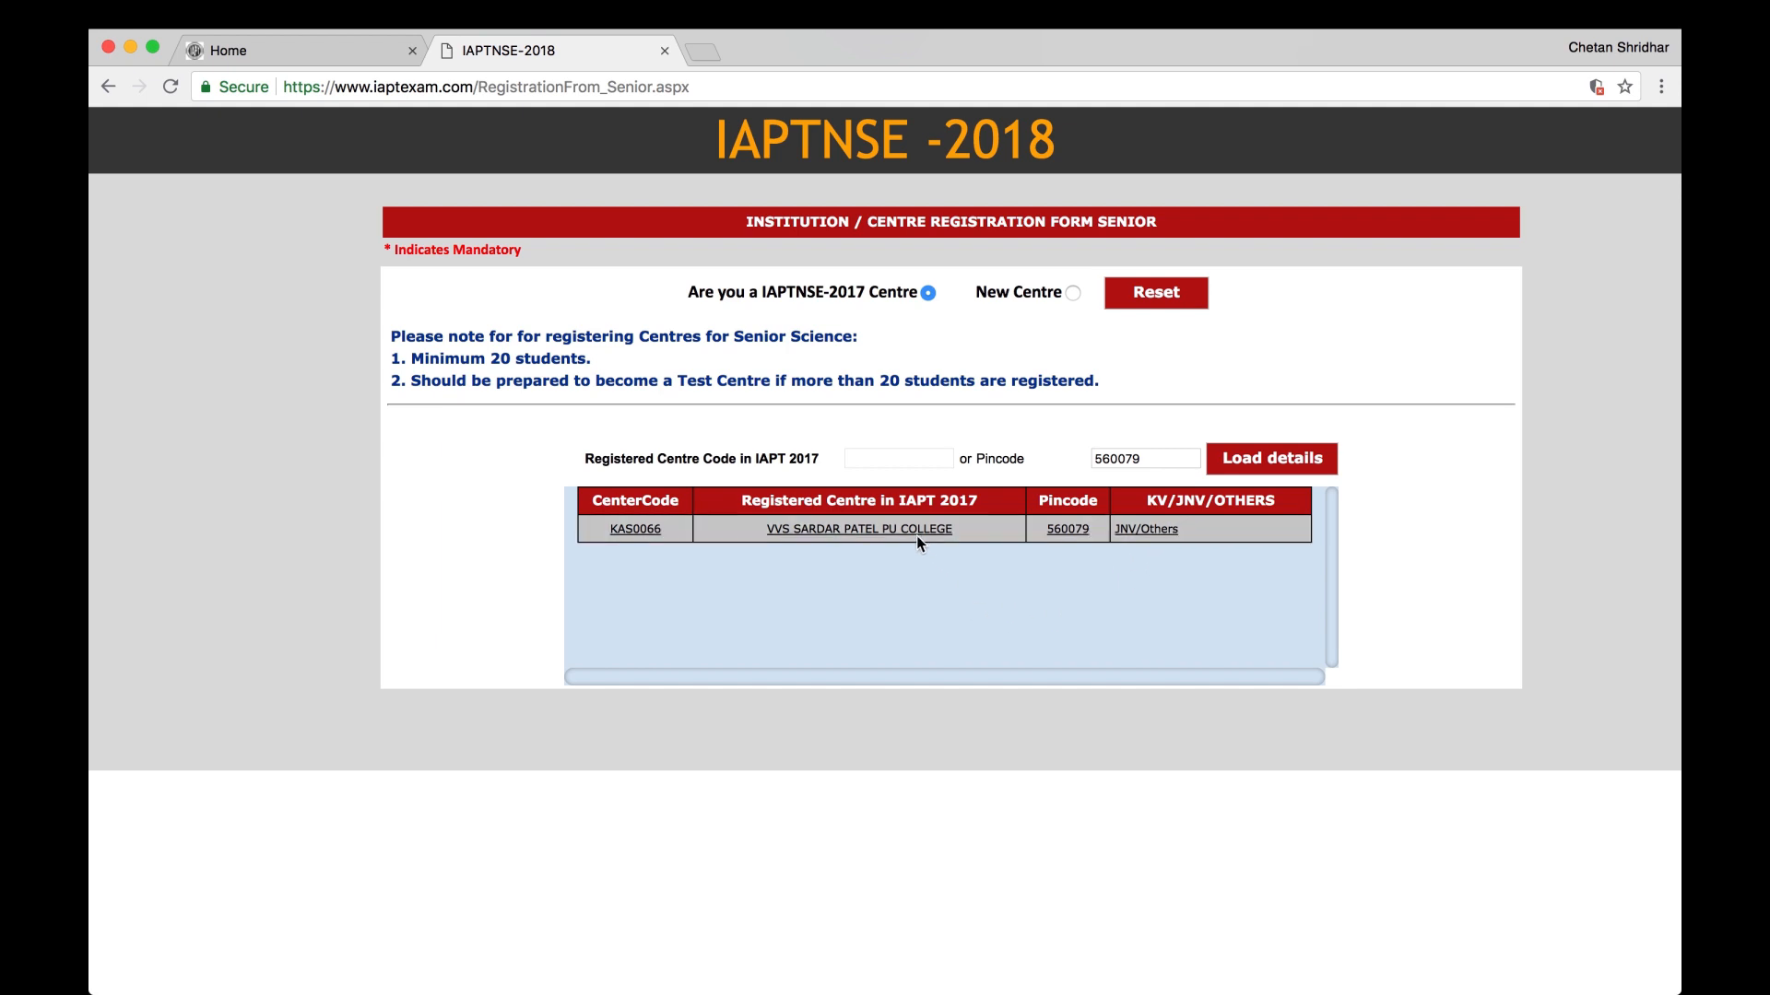
pyautogui.click(1186, 302)
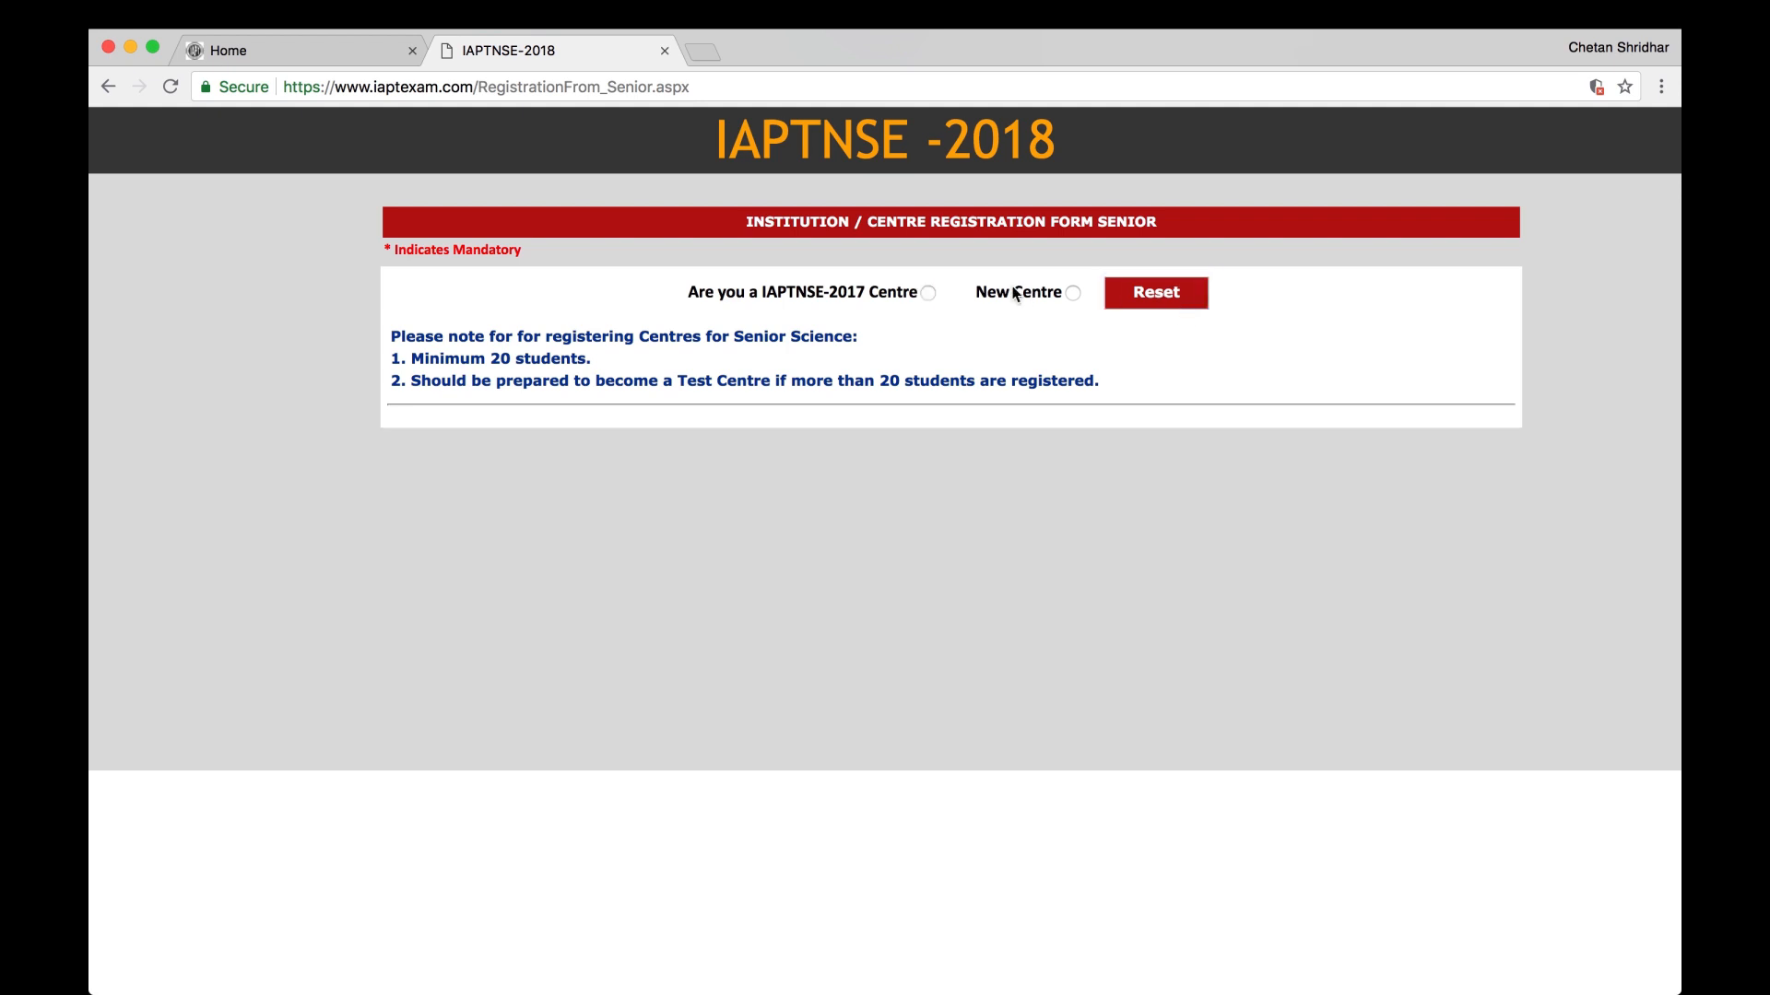
# - Choose New Centre with institution type Others and bring up the centre details form
pyautogui.click(1072, 294)
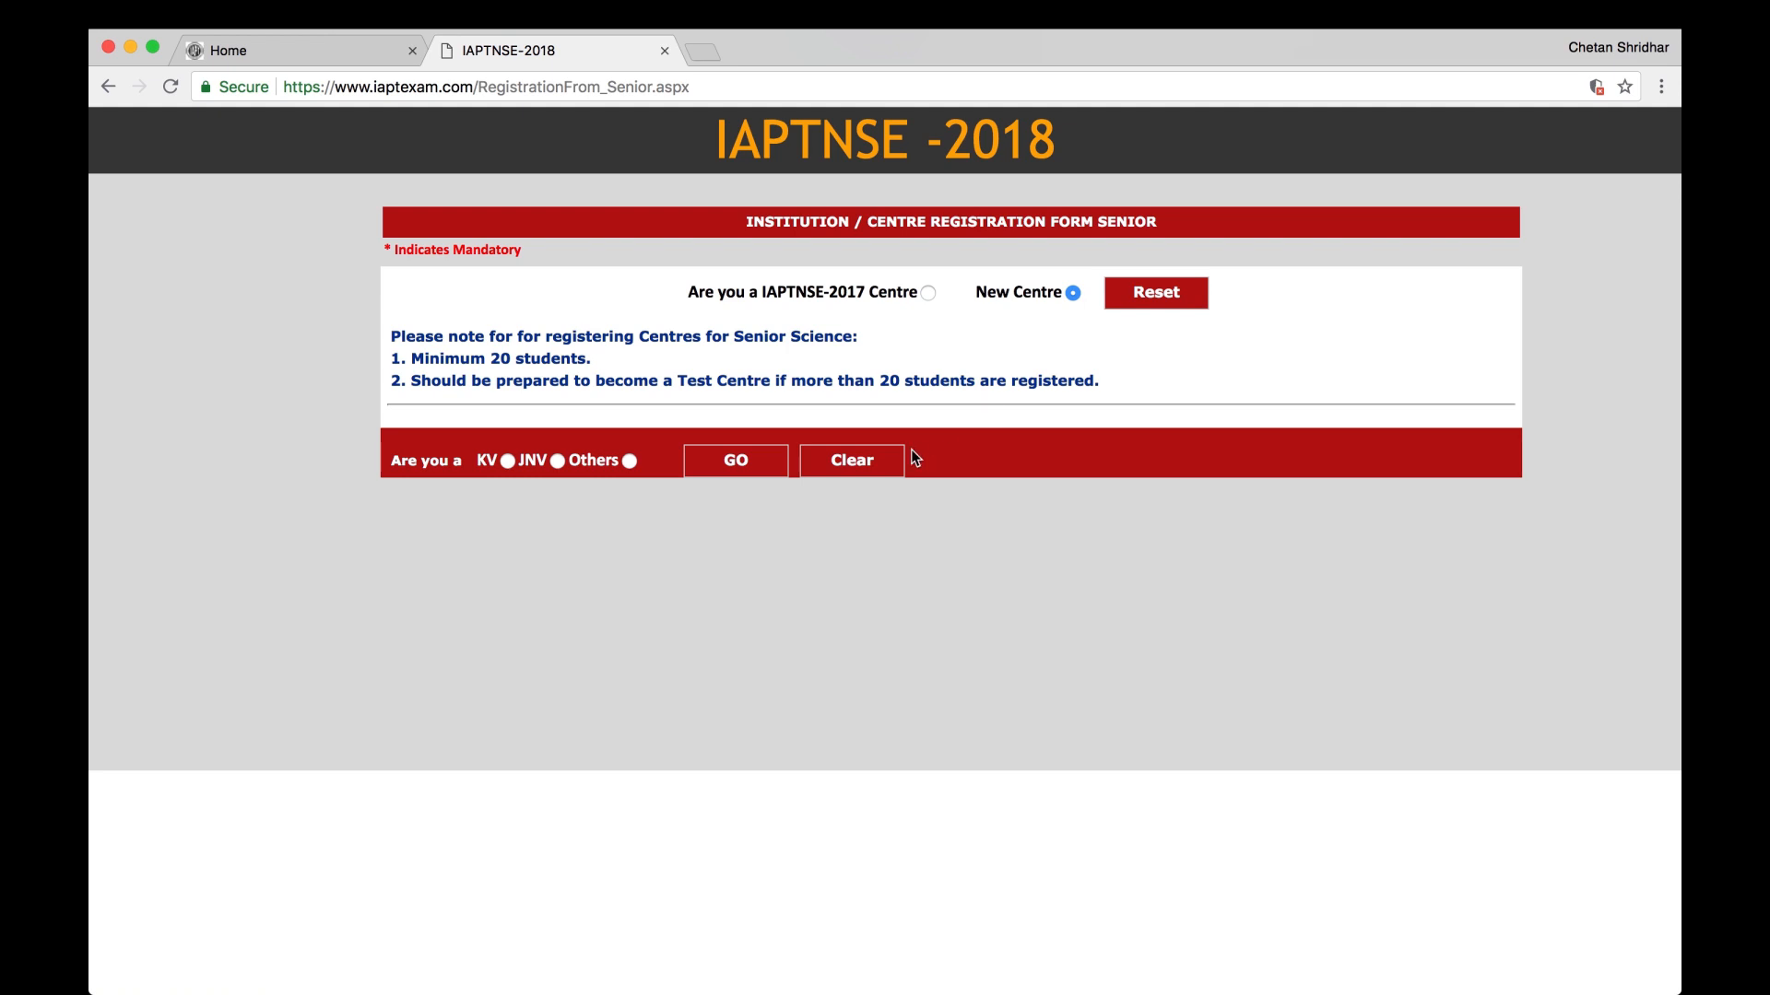
pyautogui.click(629, 460)
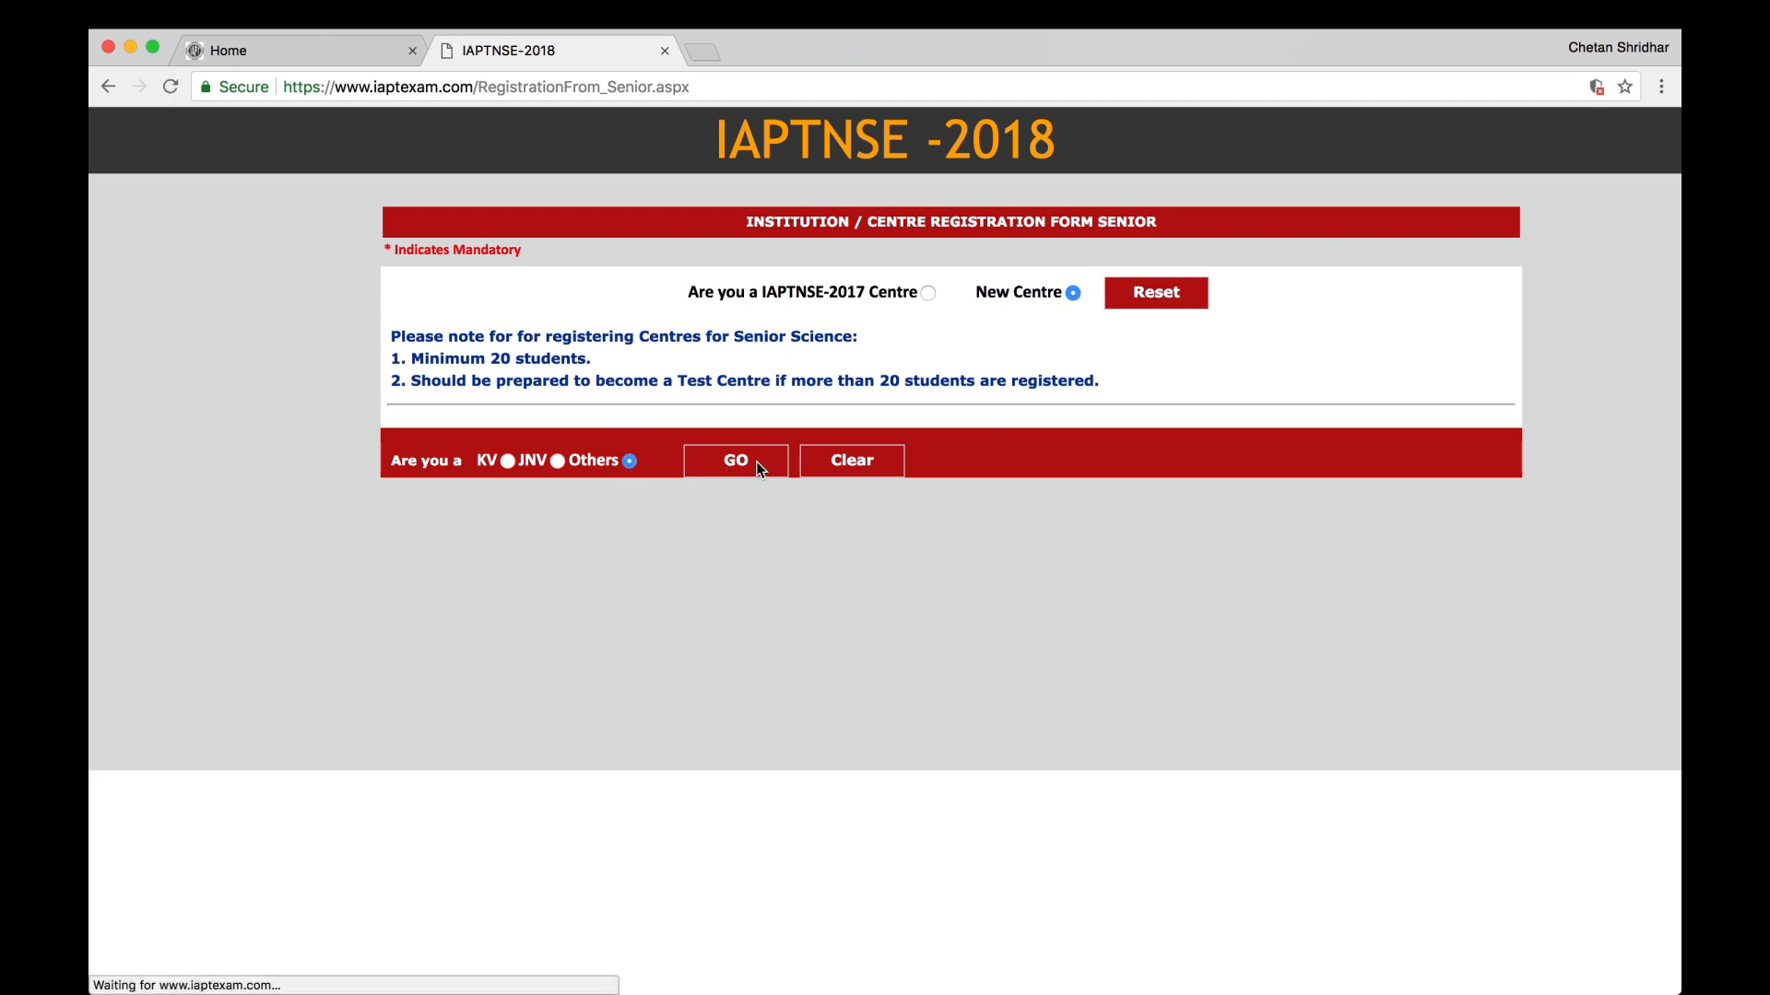
pyautogui.click(743, 461)
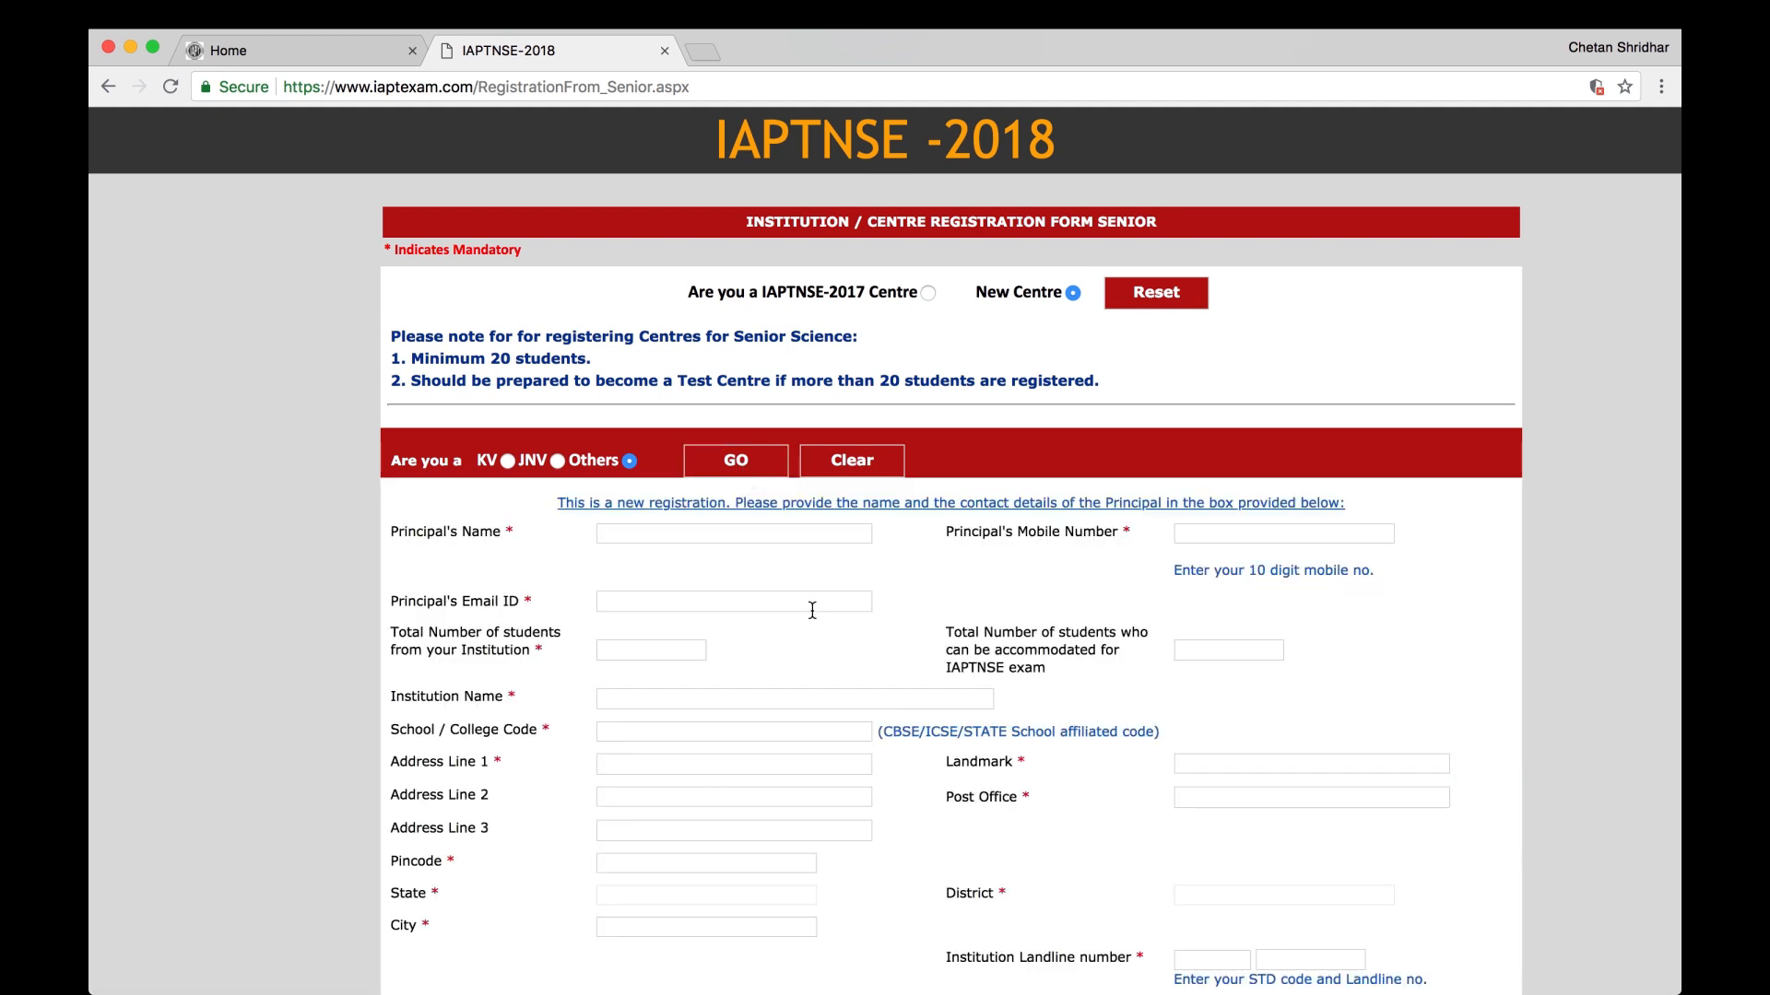
pyautogui.scroll(-3, 811, 611)
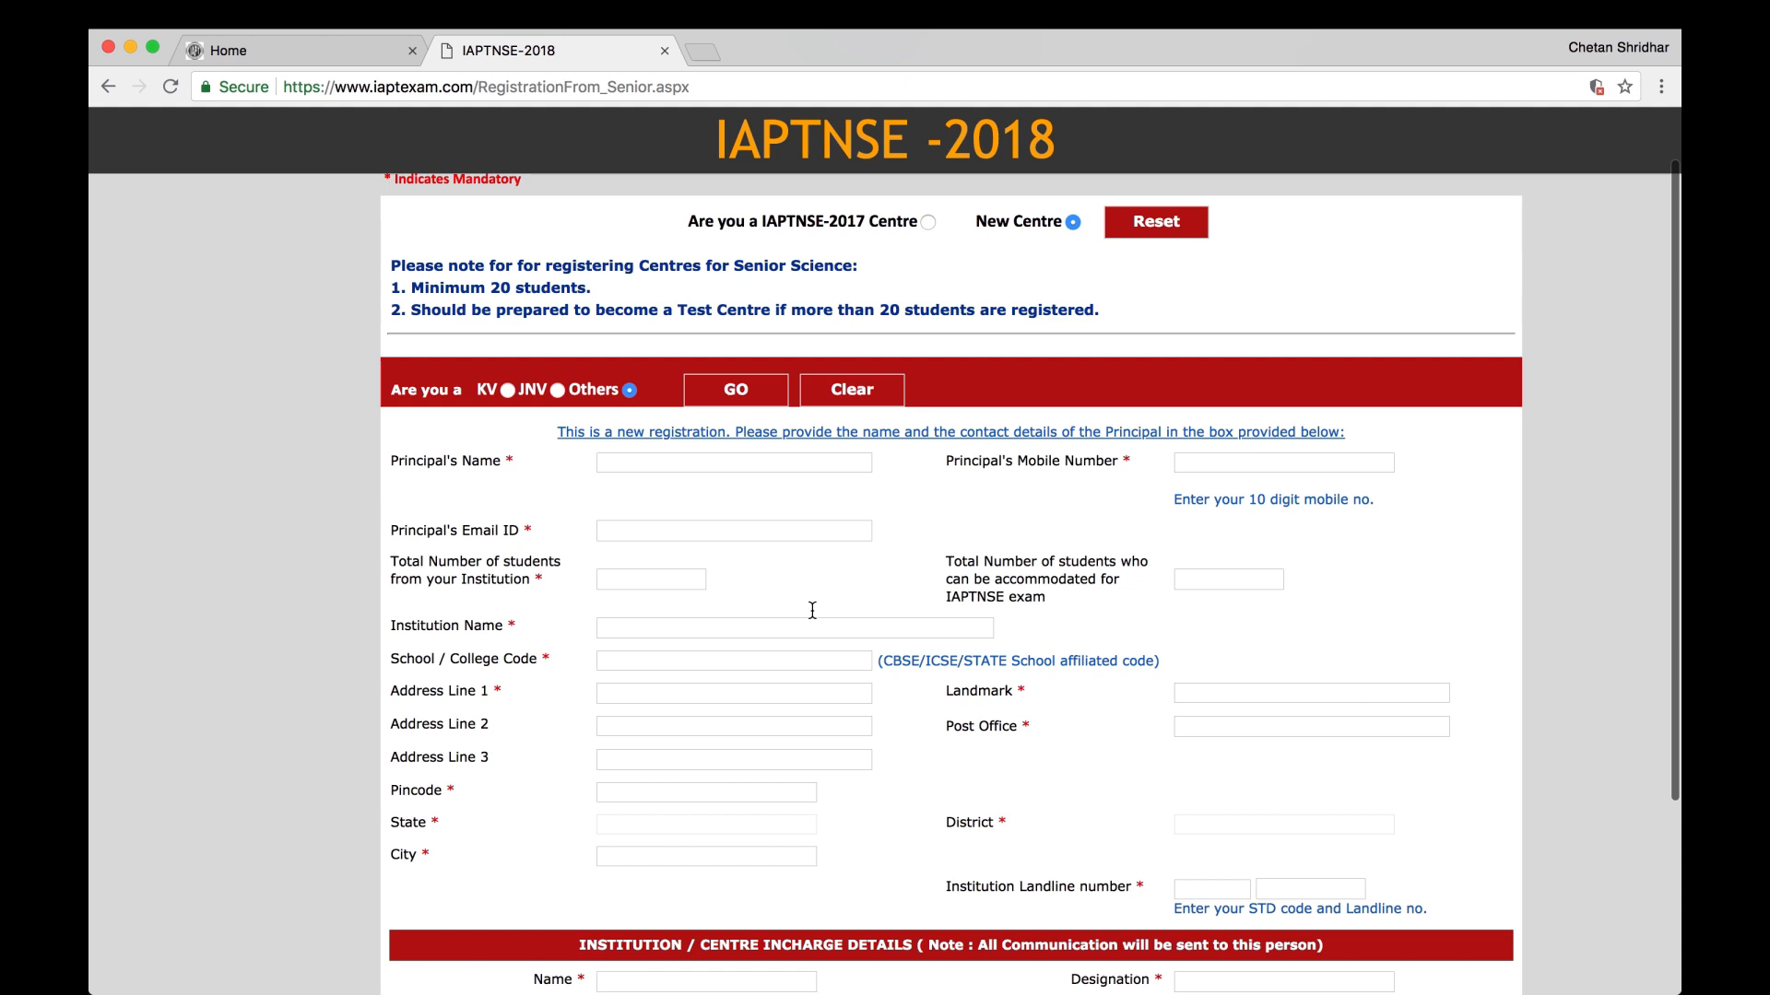
pyautogui.scroll(-3, 811, 610)
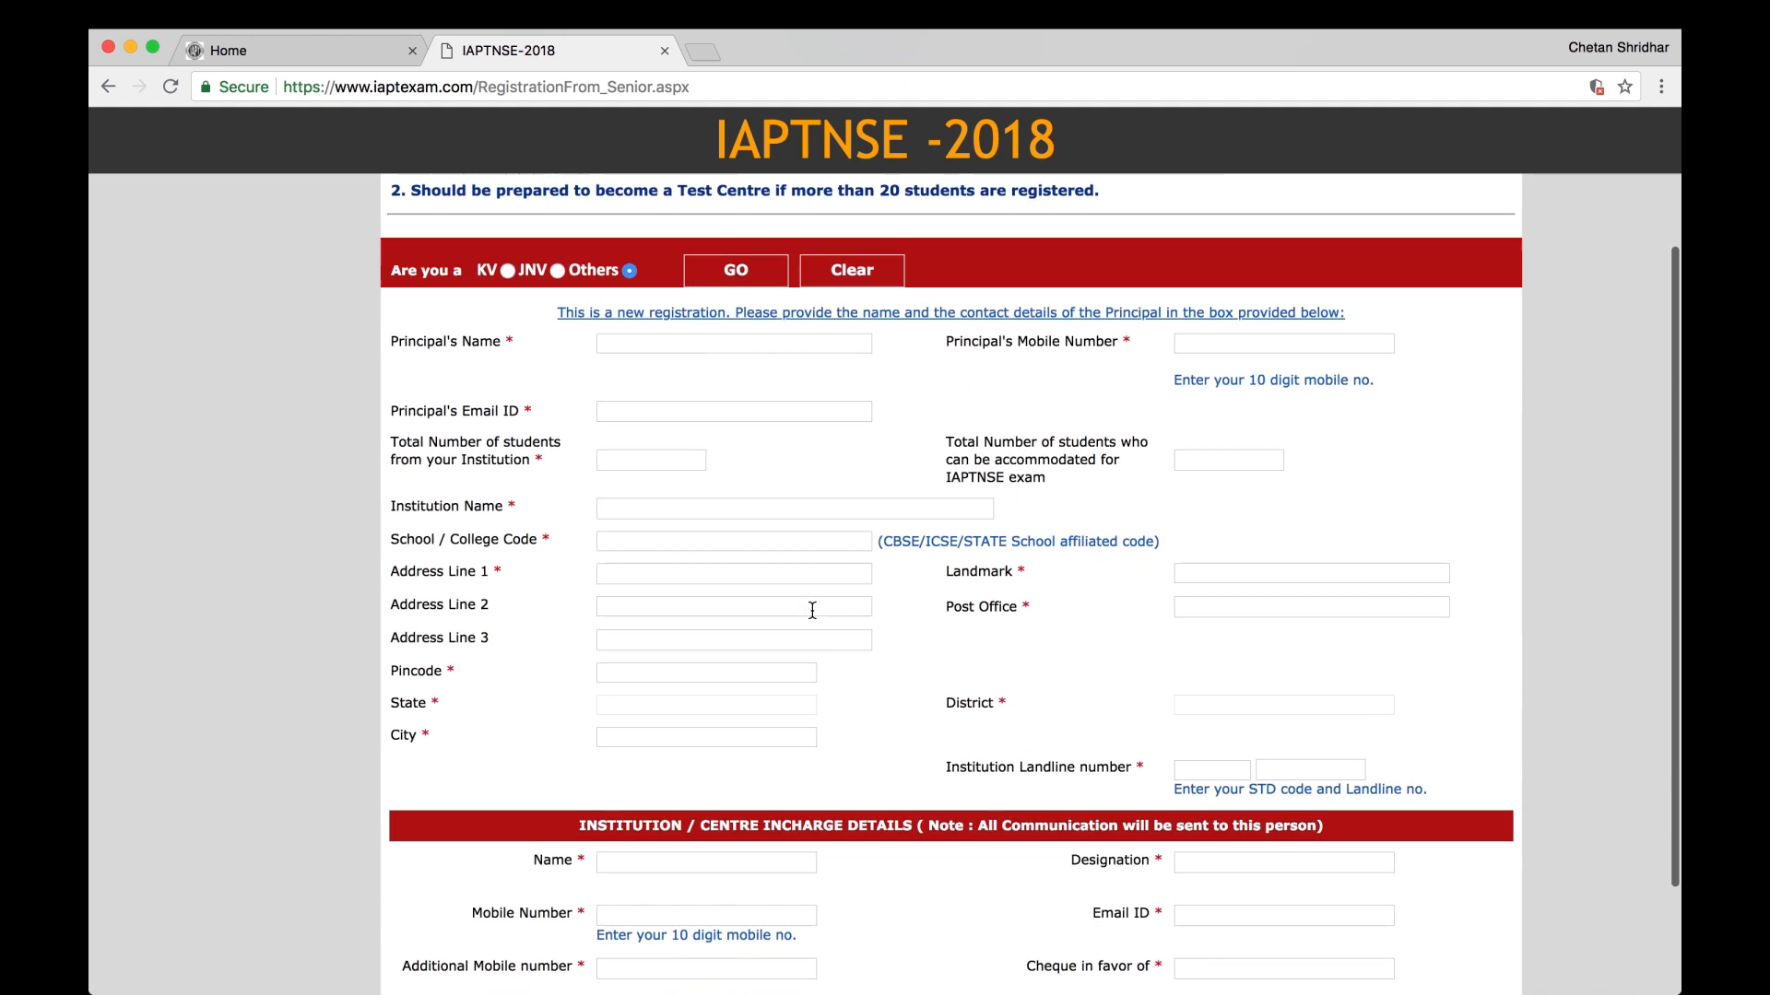
pyautogui.scroll(-1, 812, 610)
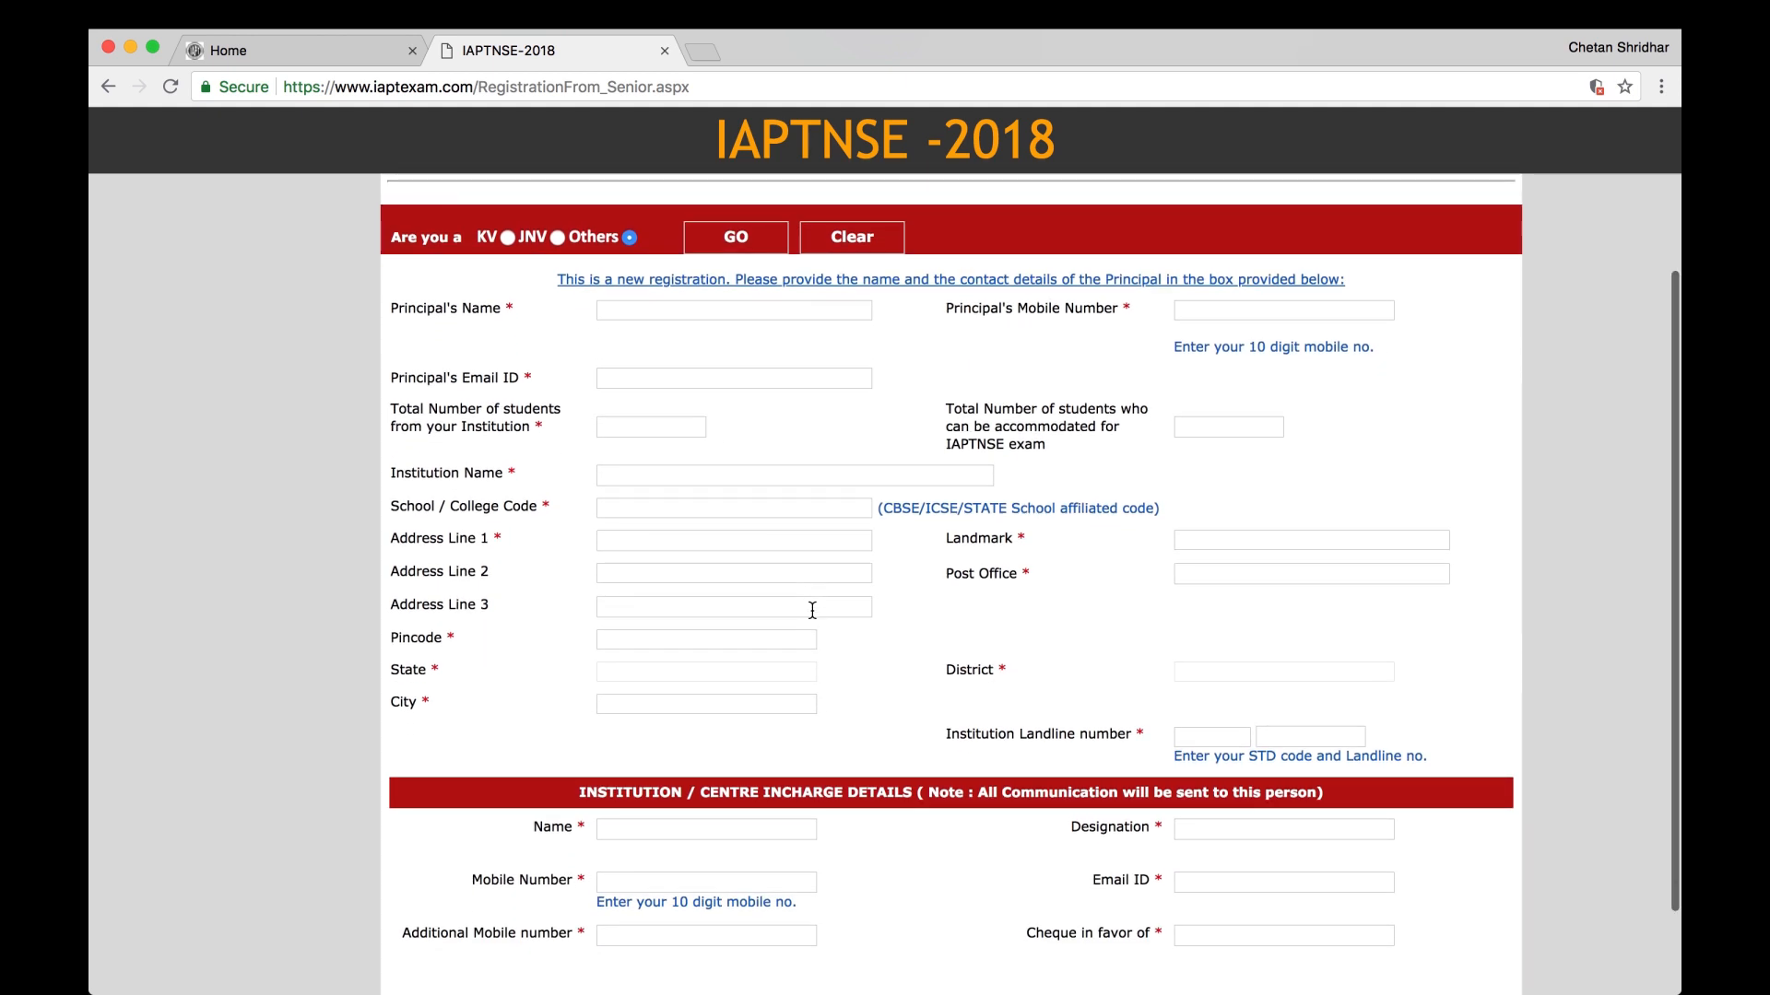
pyautogui.scroll(-1, 812, 610)
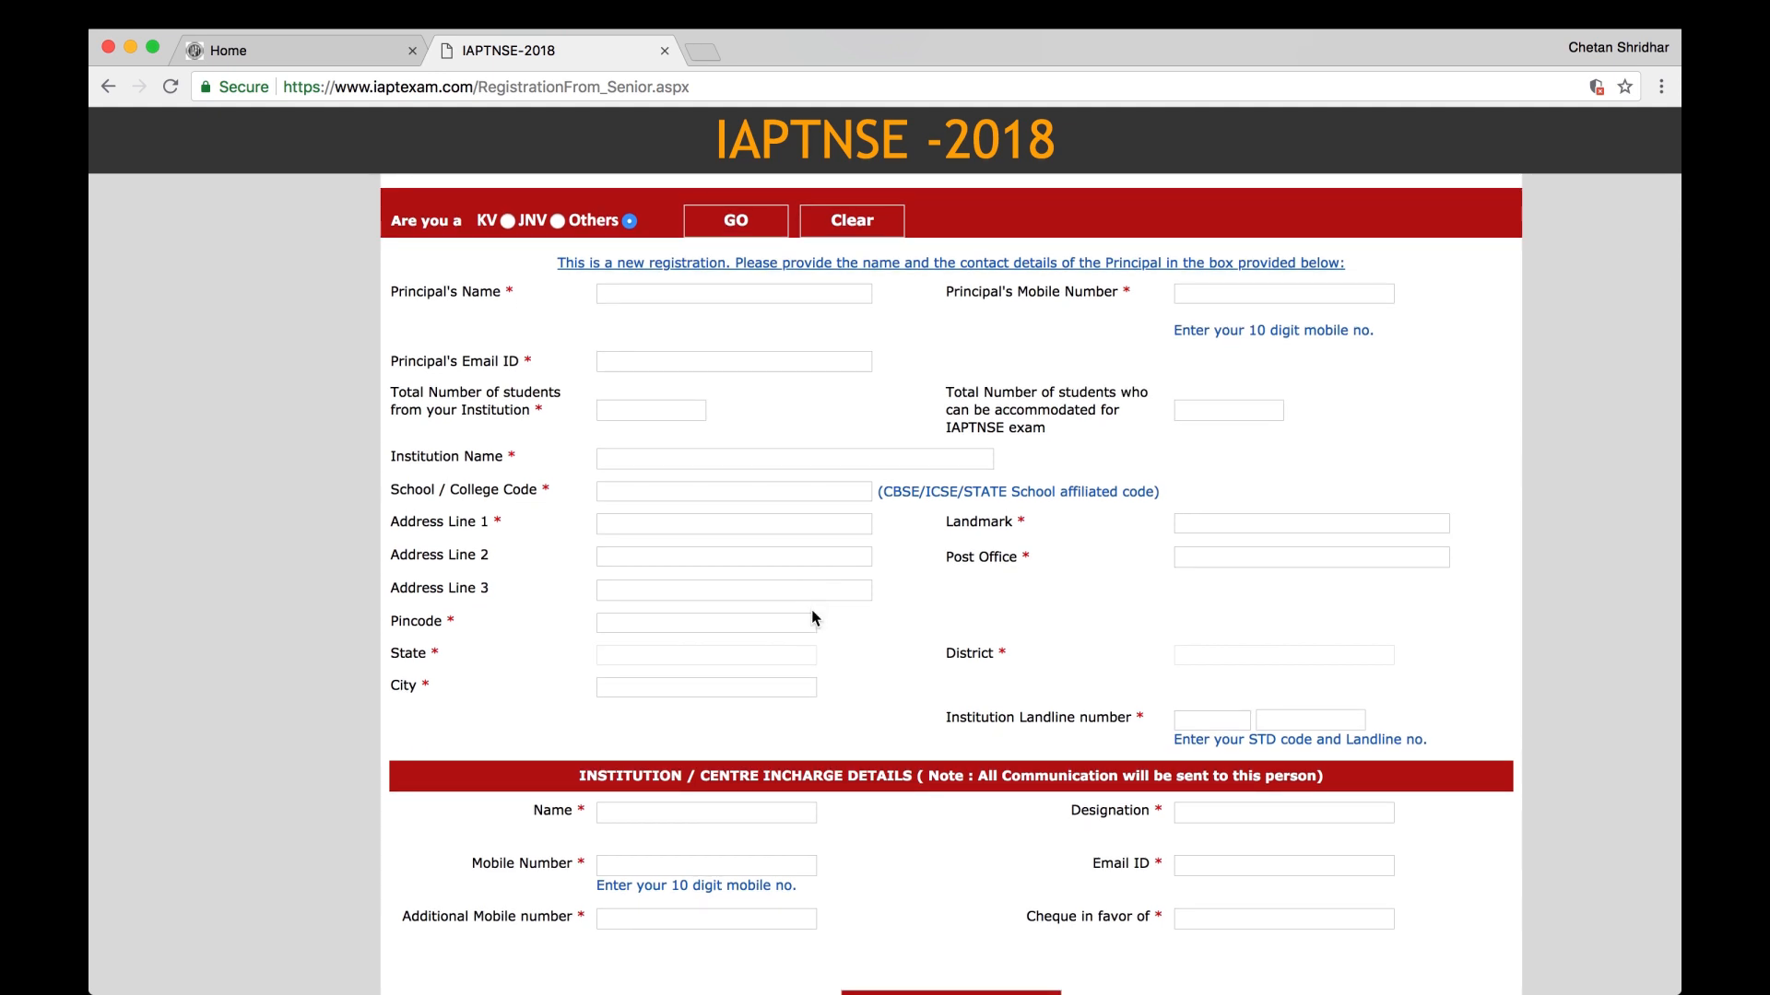
pyautogui.scroll(-3, 812, 611)
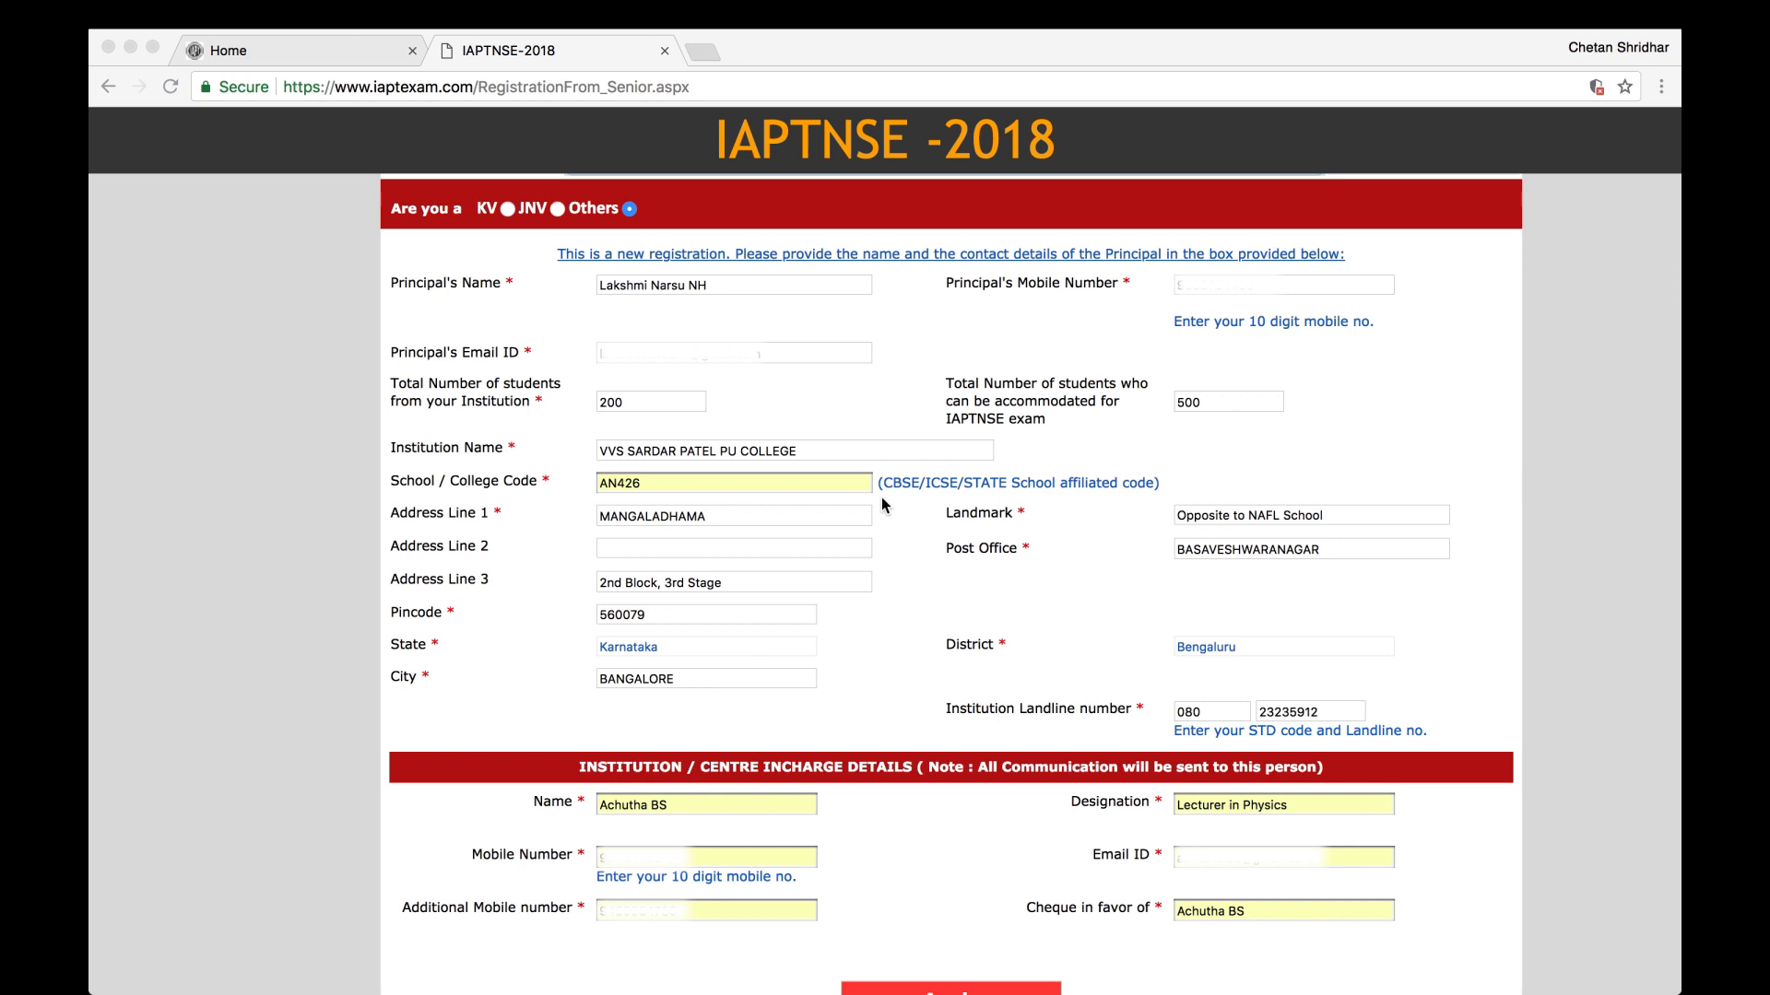
pyautogui.scroll(-2, 881, 497)
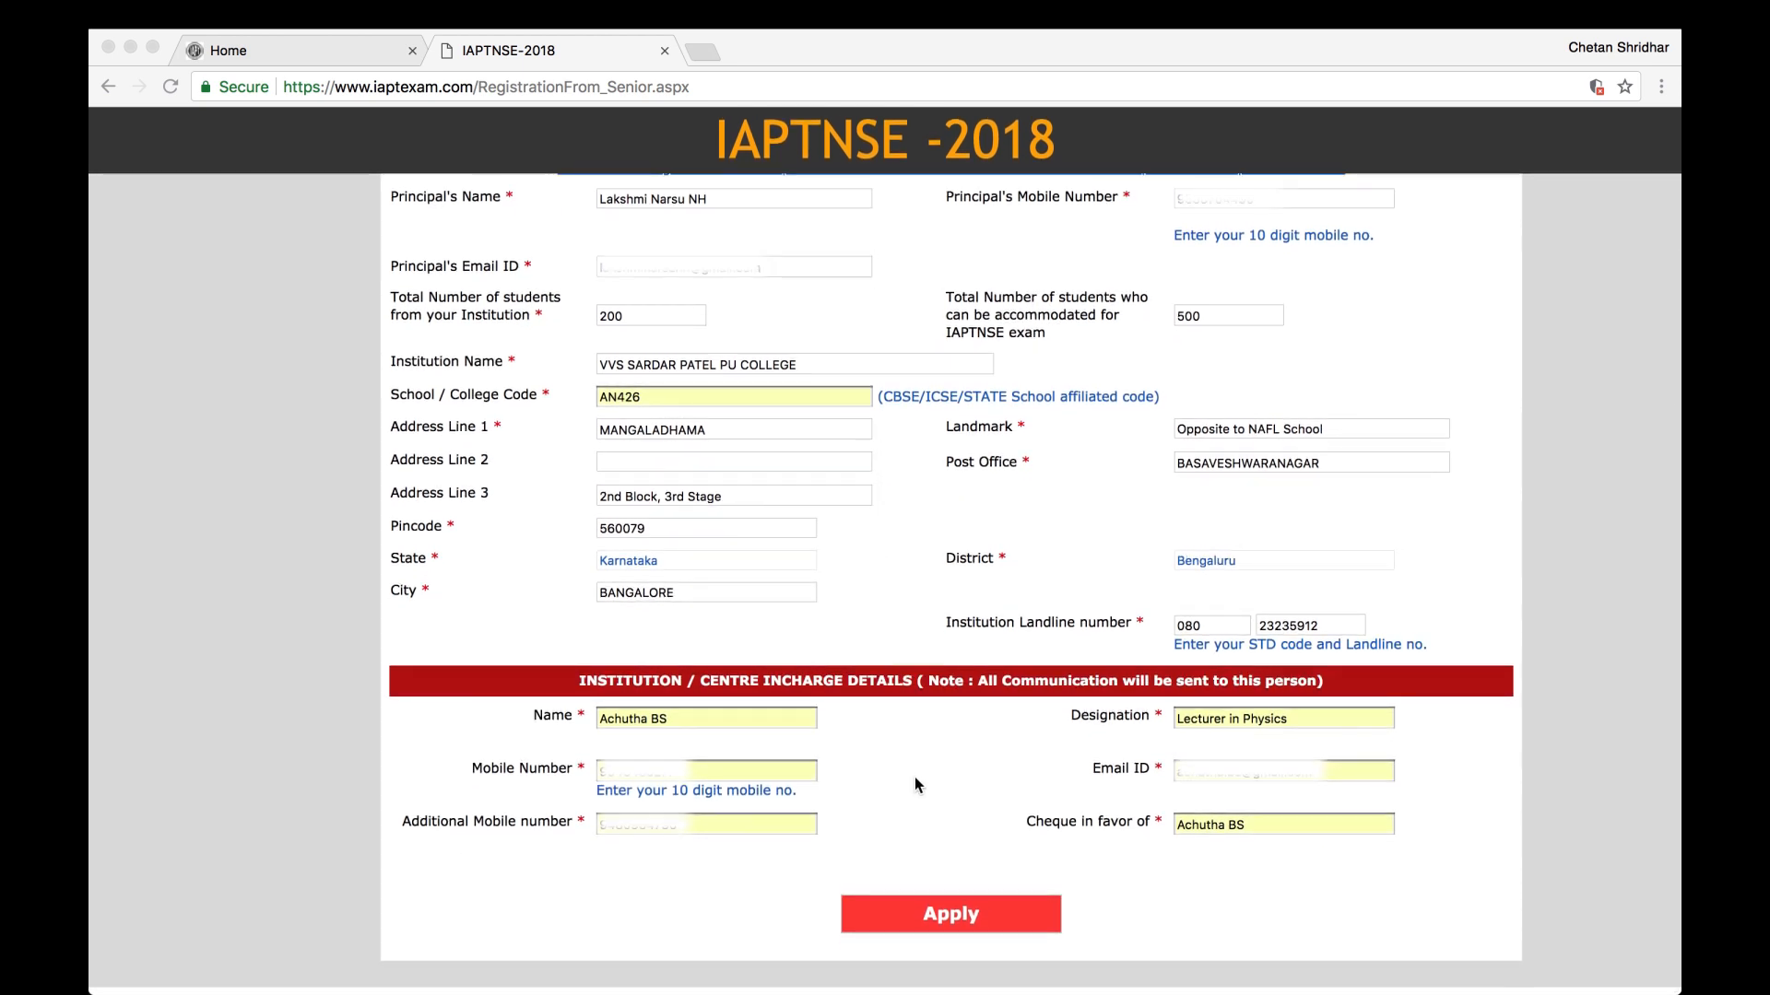
# - Apply the centre registration and confirm the entered data is correct
pyautogui.click(948, 917)
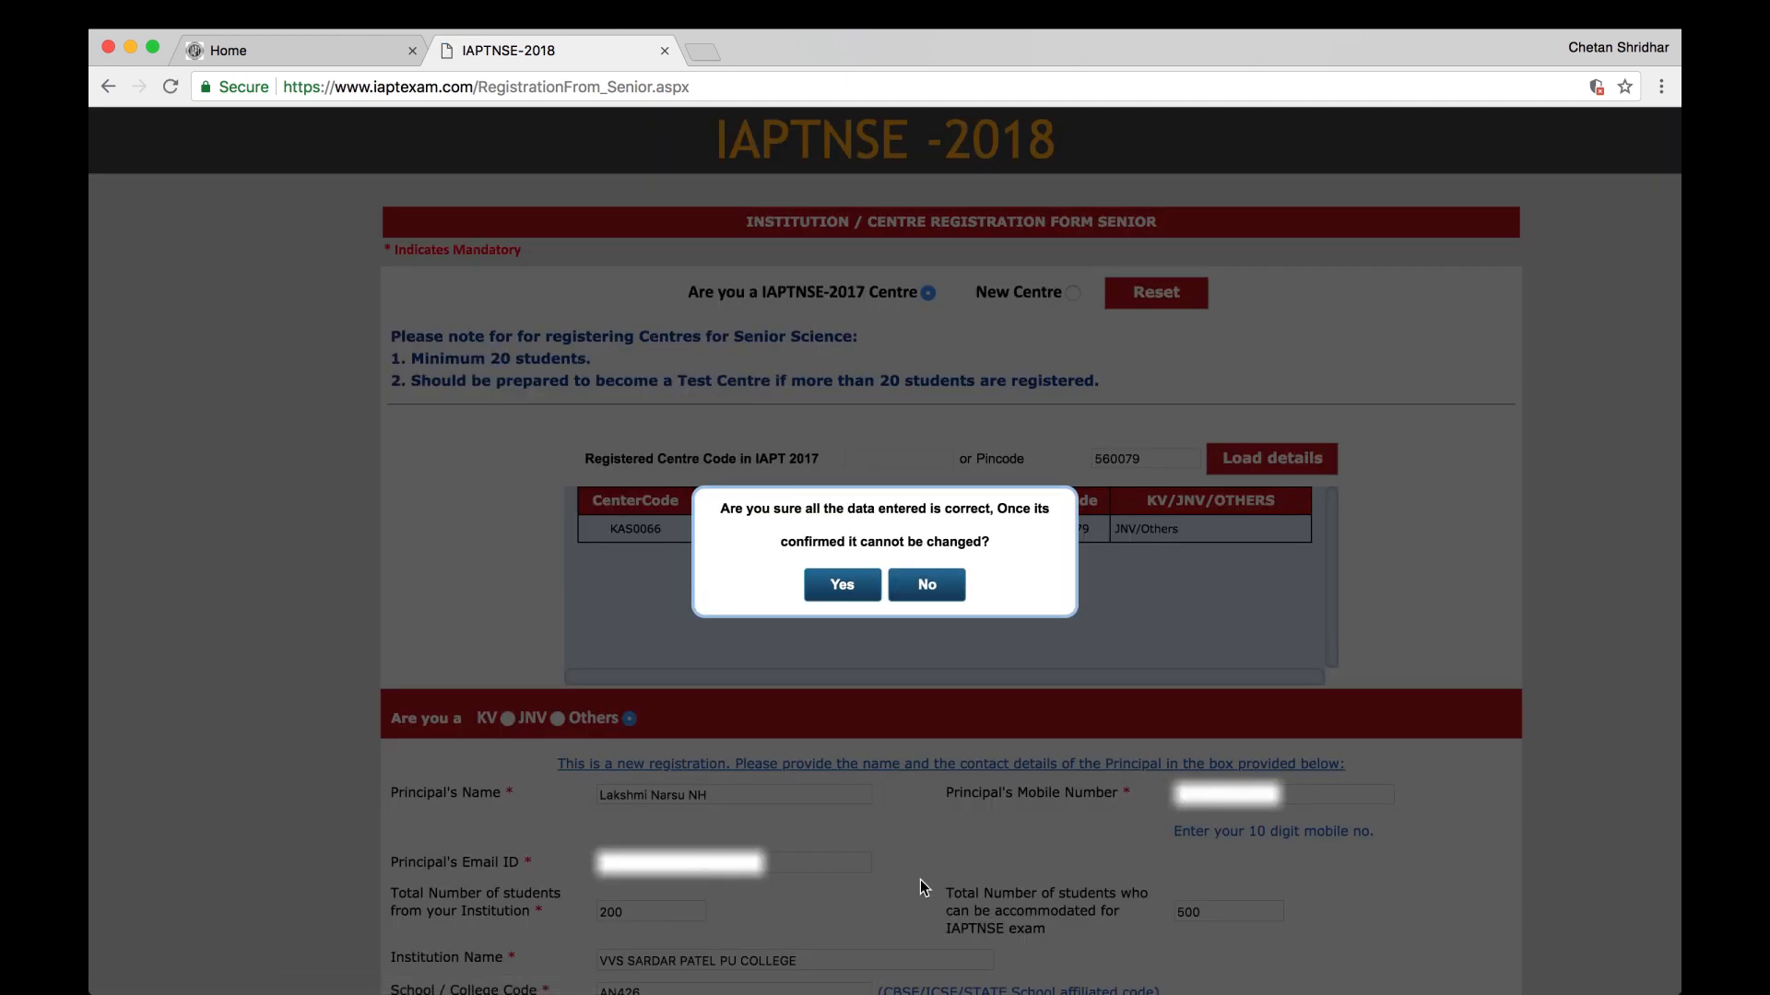
pyautogui.click(849, 585)
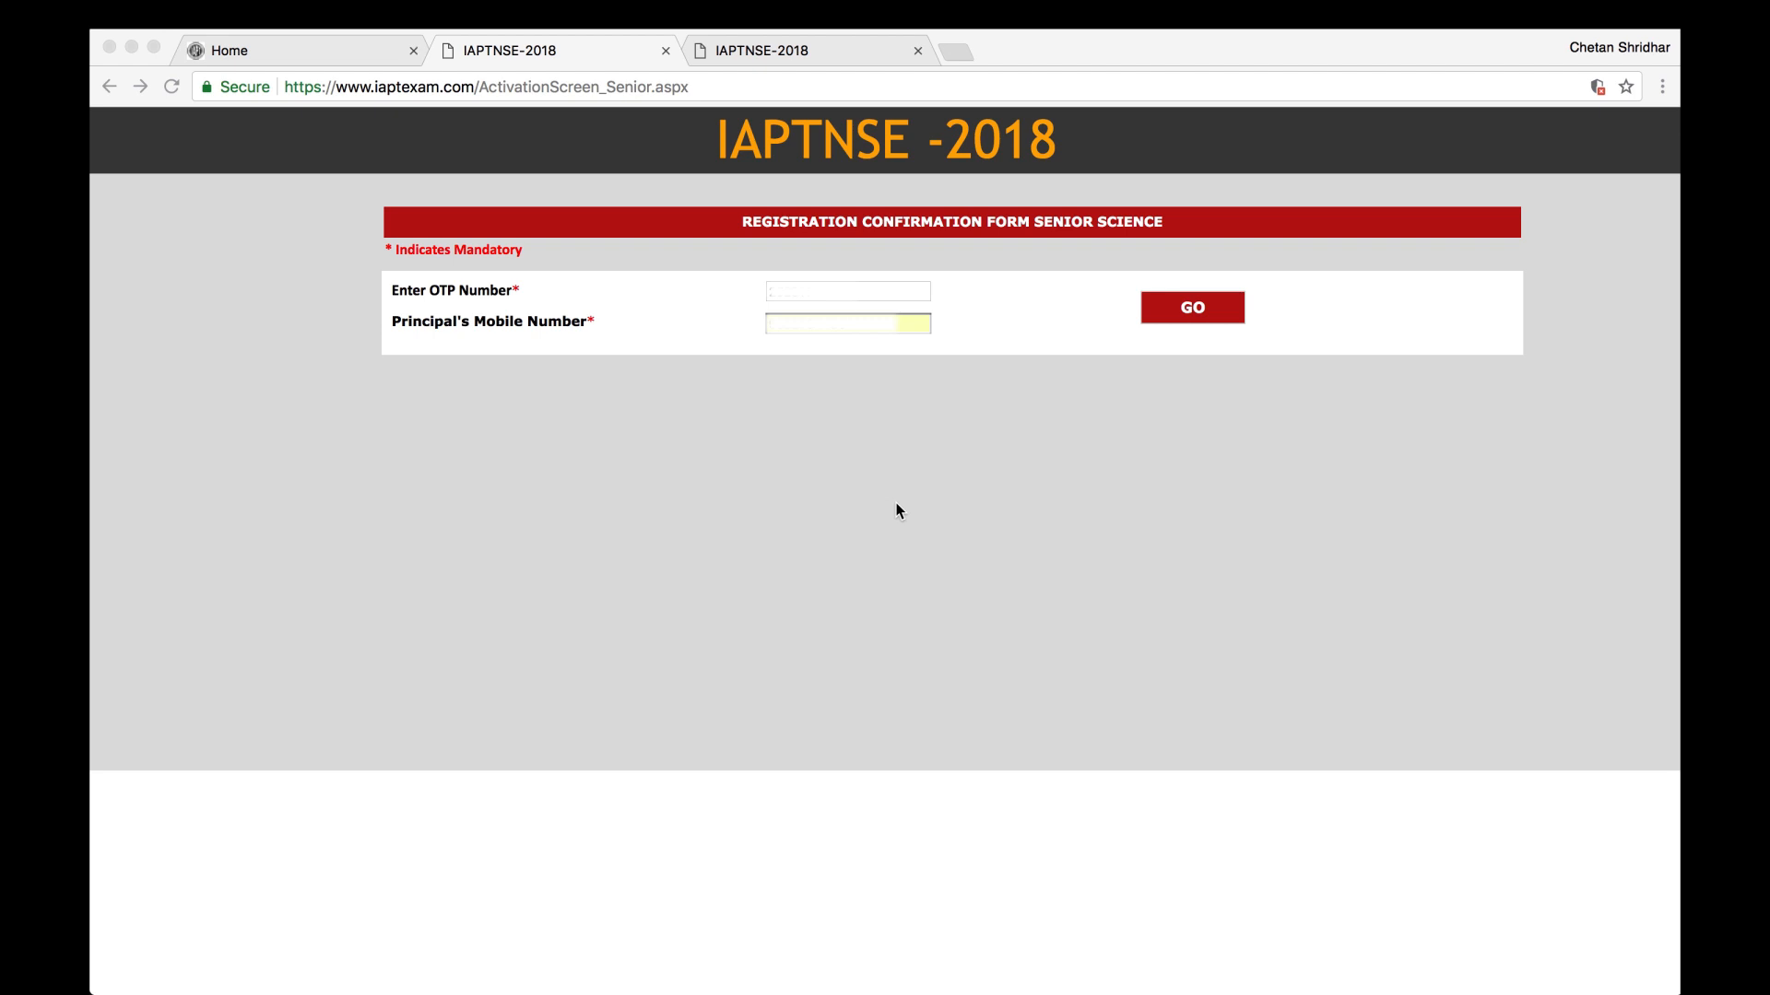
# - From the home page, log in to Centre Login with the centre username and pasted password
pyautogui.click(864, 149)
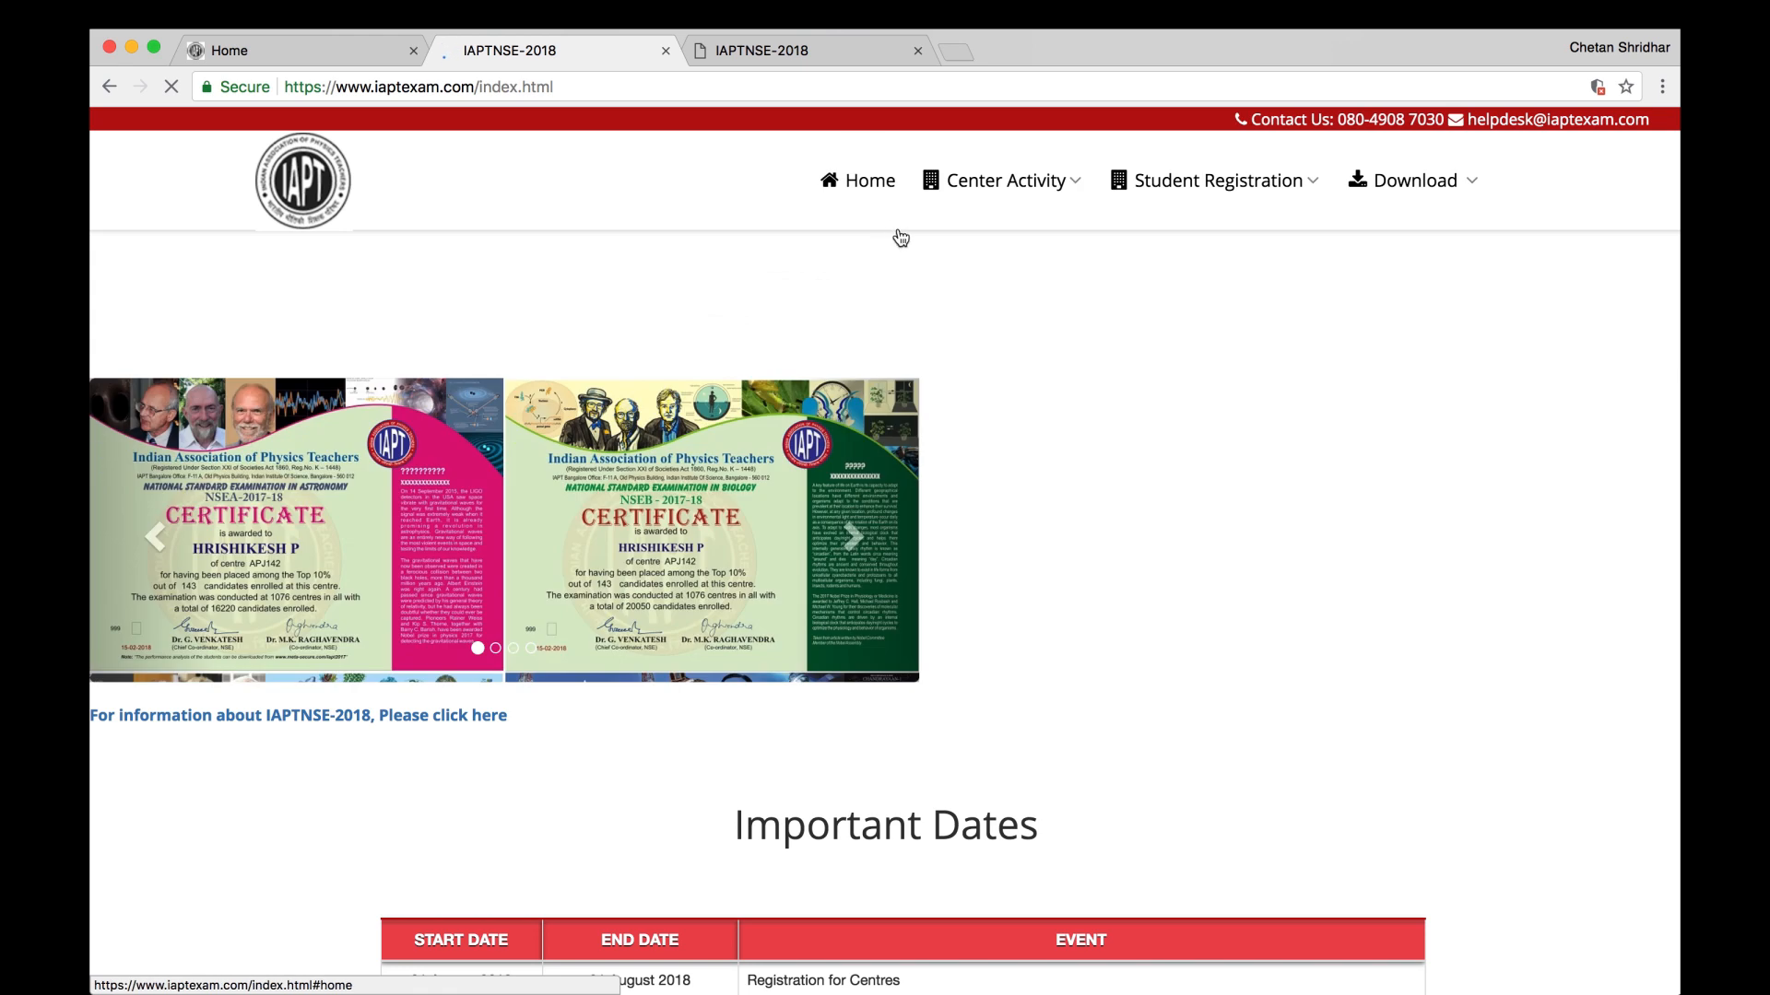
pyautogui.moveTo(1005, 181)
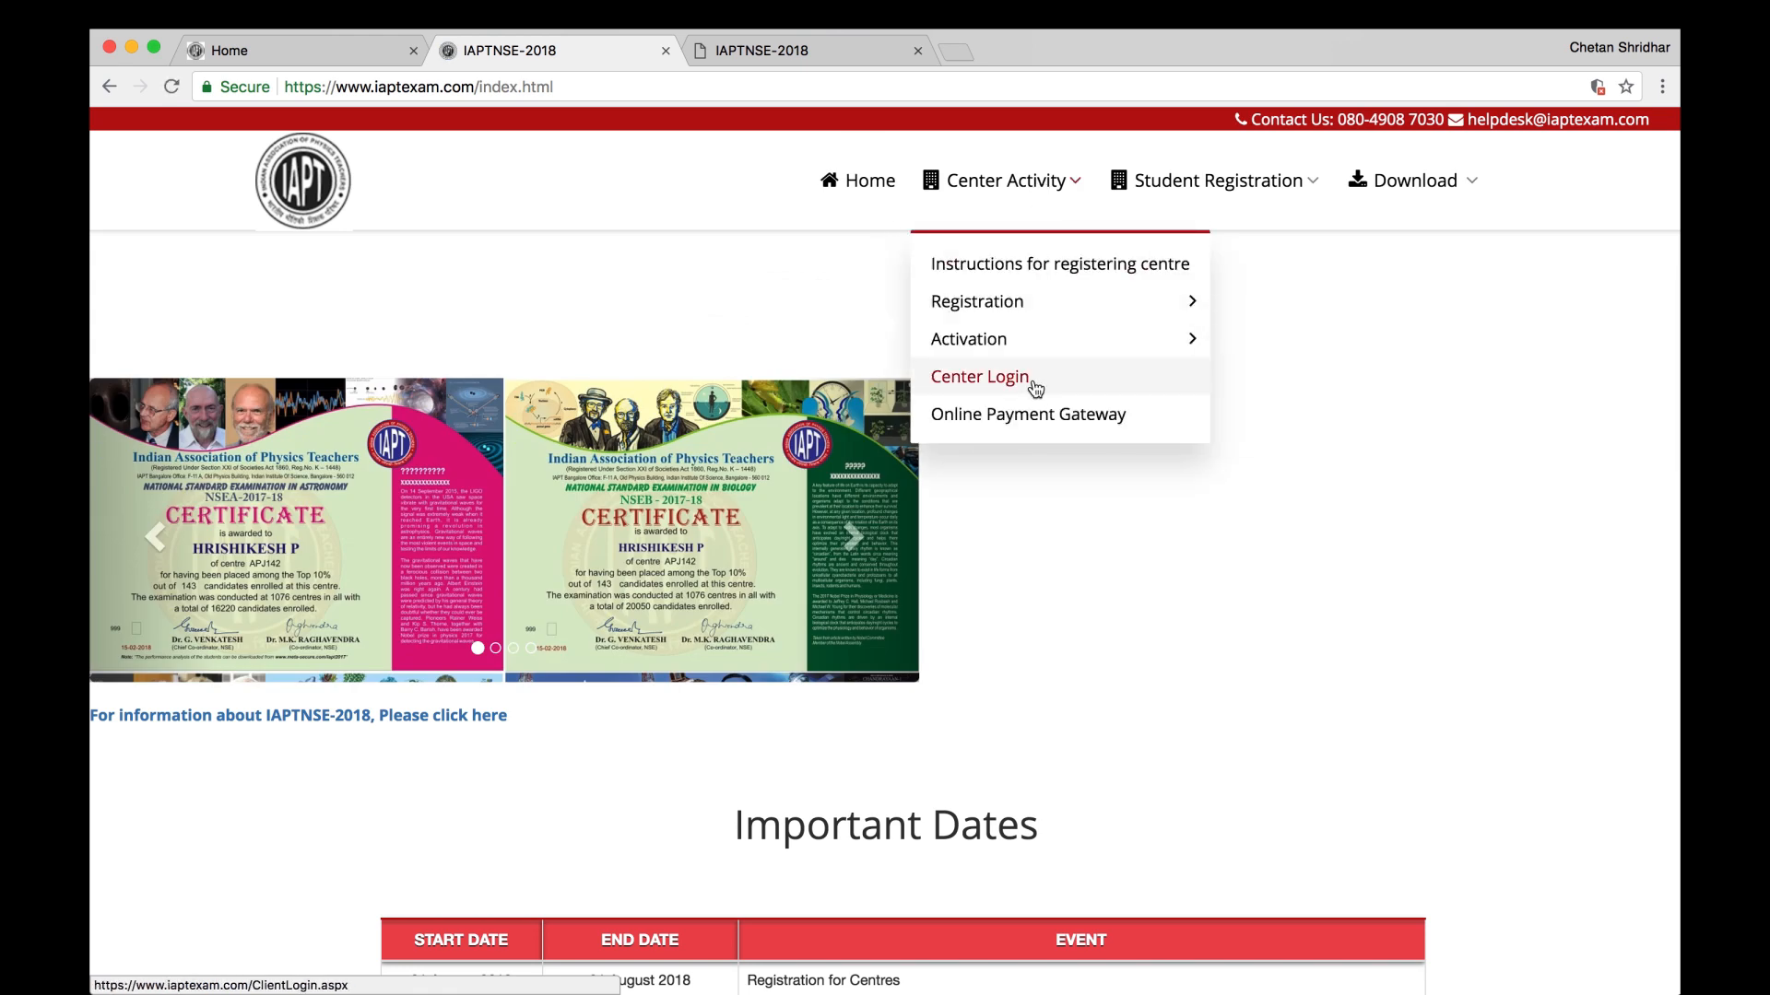
pyautogui.click(1036, 384)
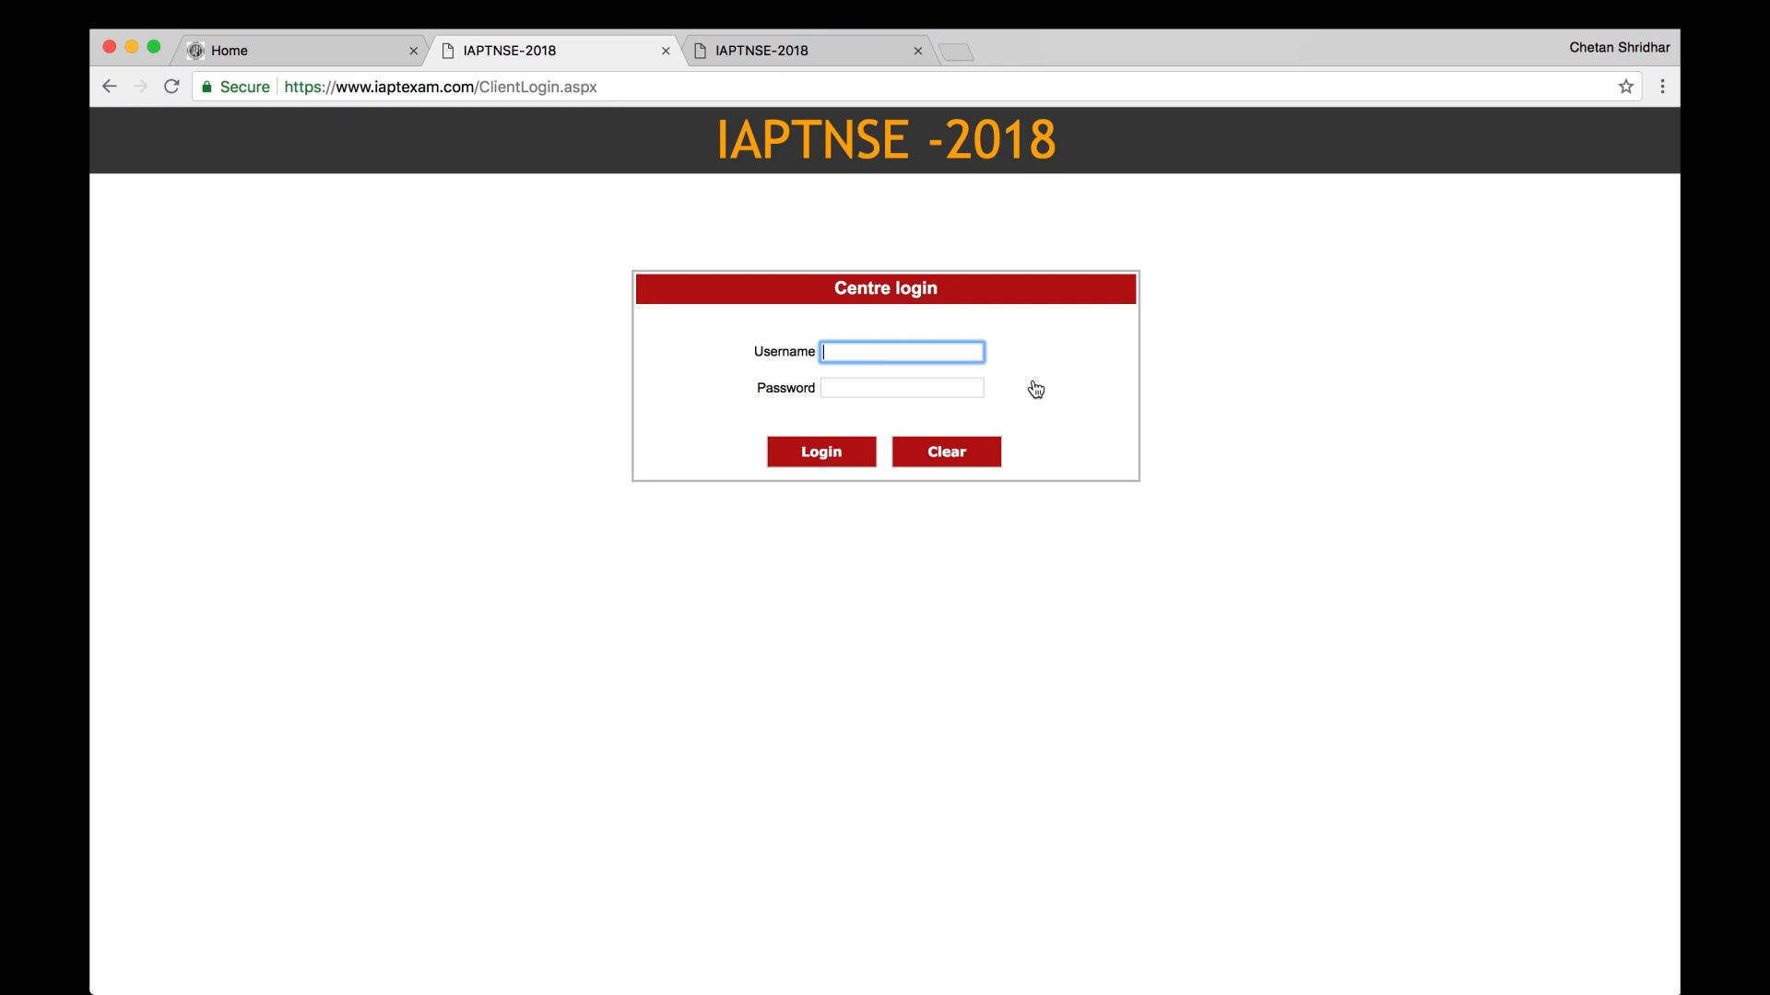
pyautogui.write('KA')
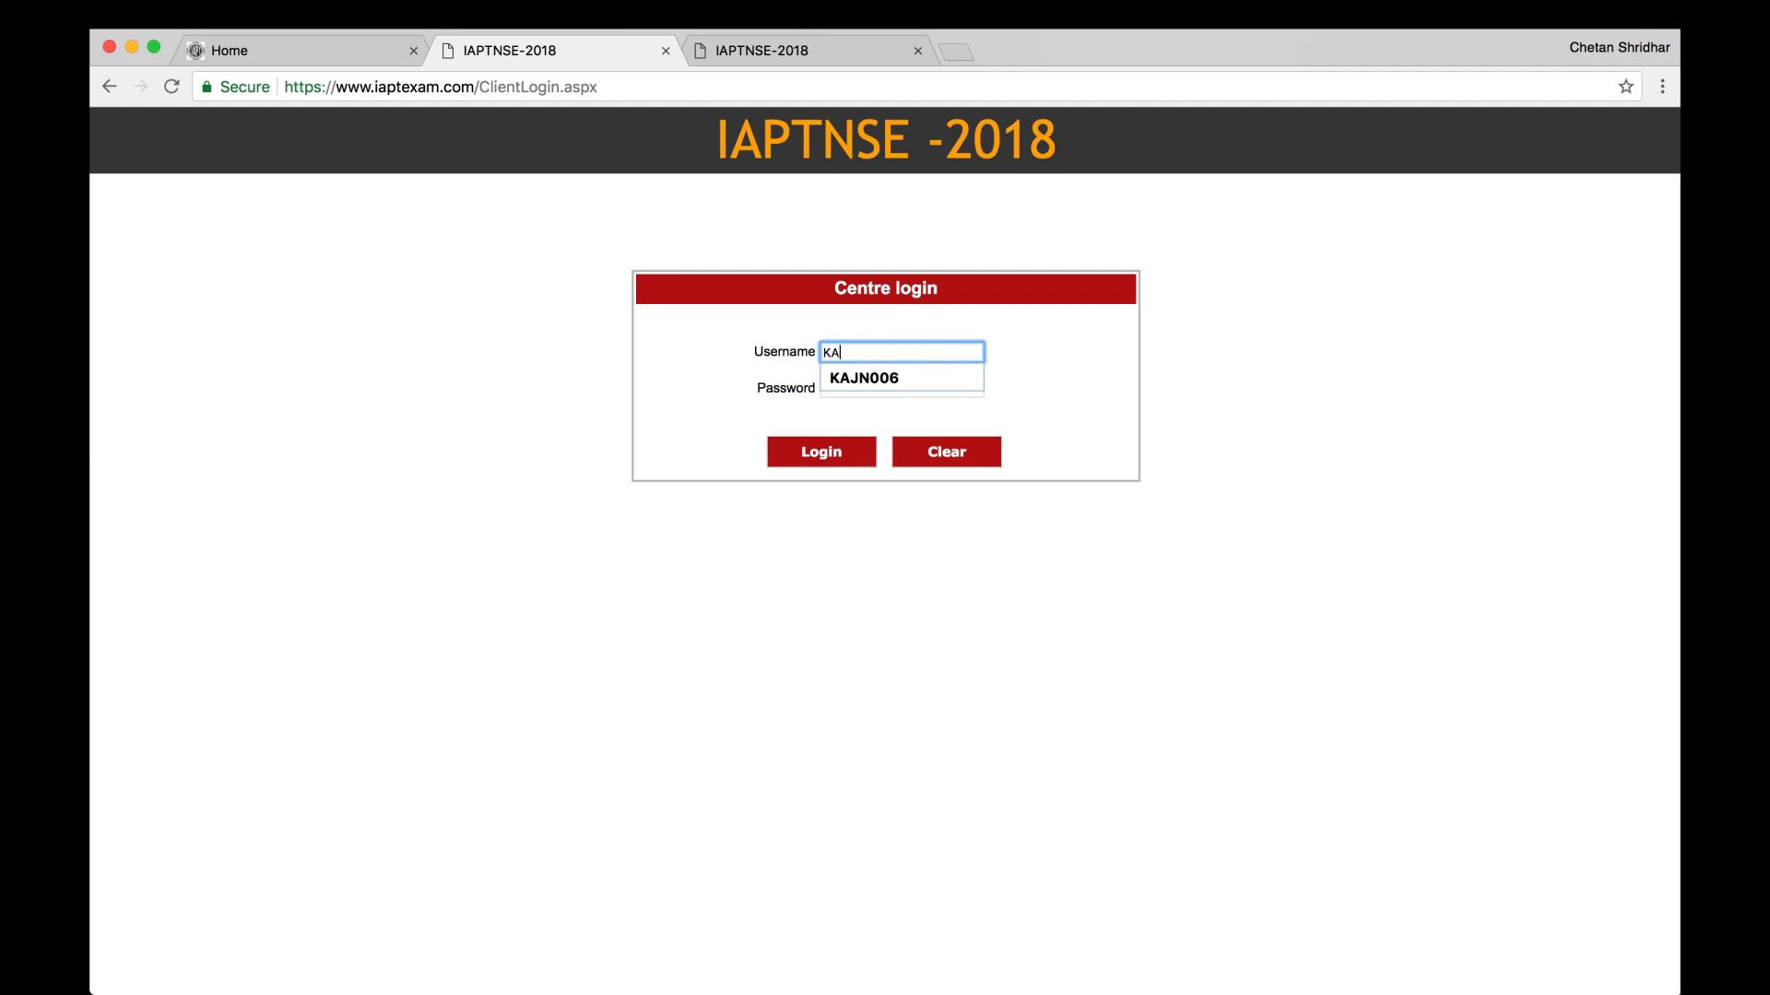
pyautogui.write('SN')
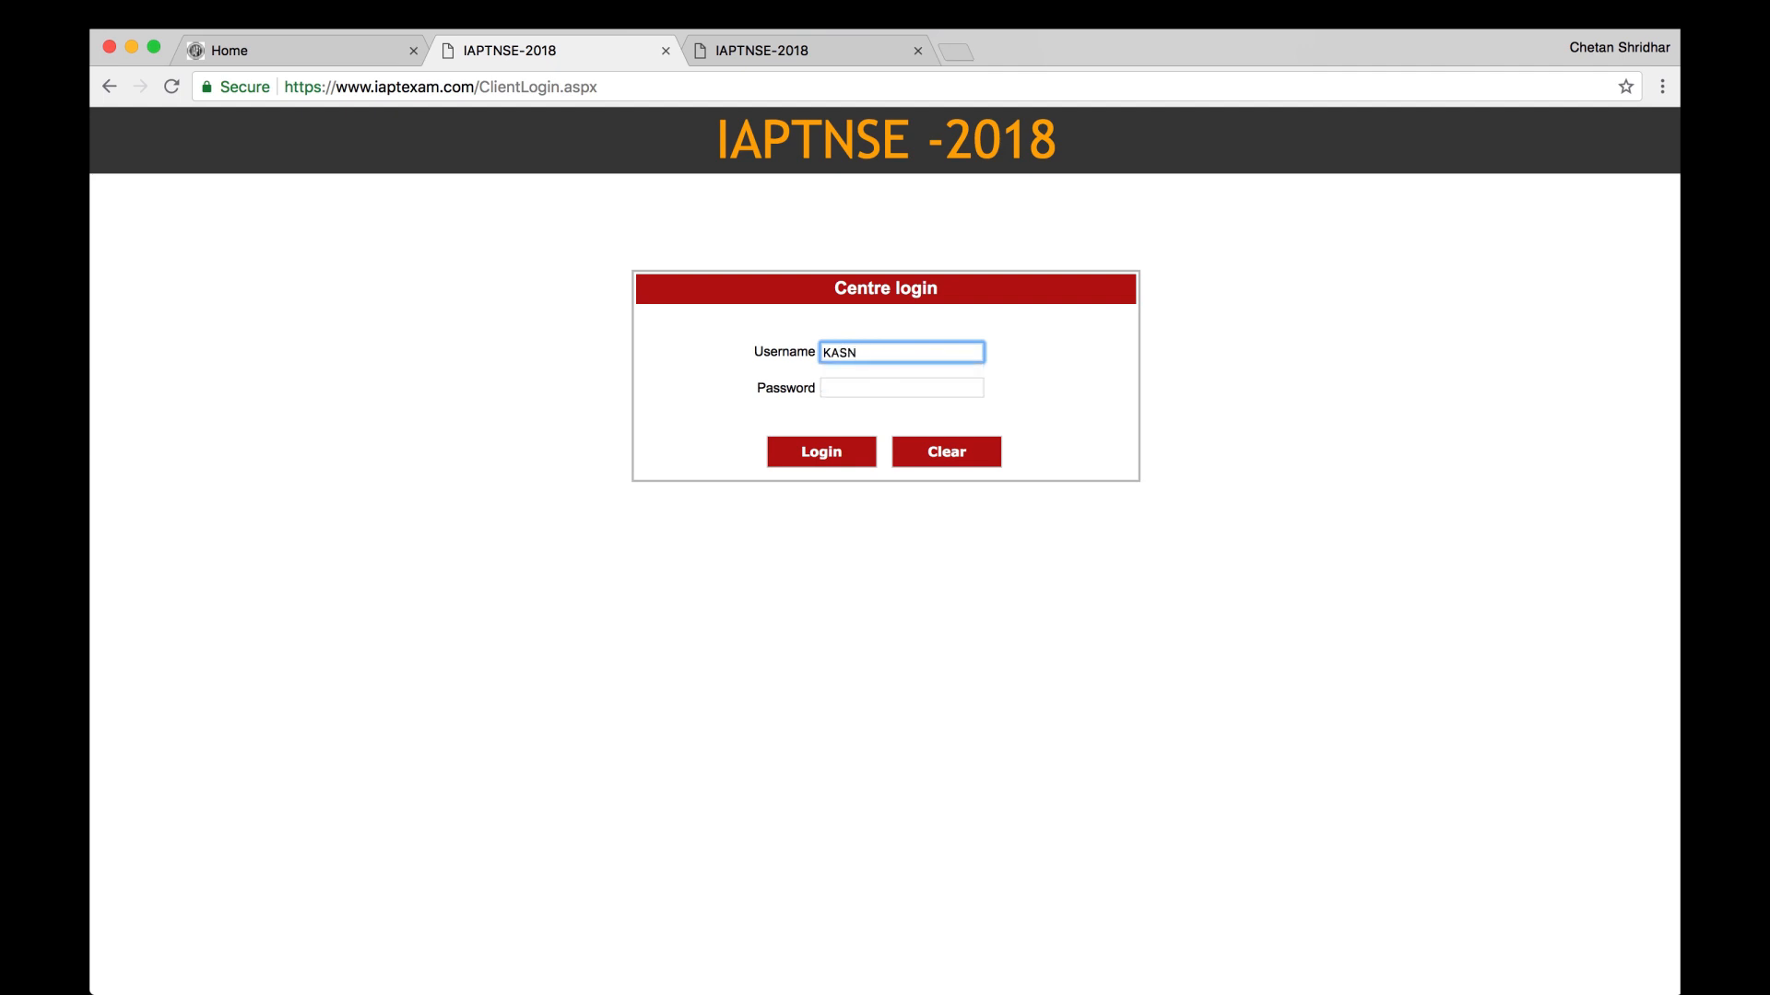
pyautogui.write('007')
pyautogui.click(951, 385)
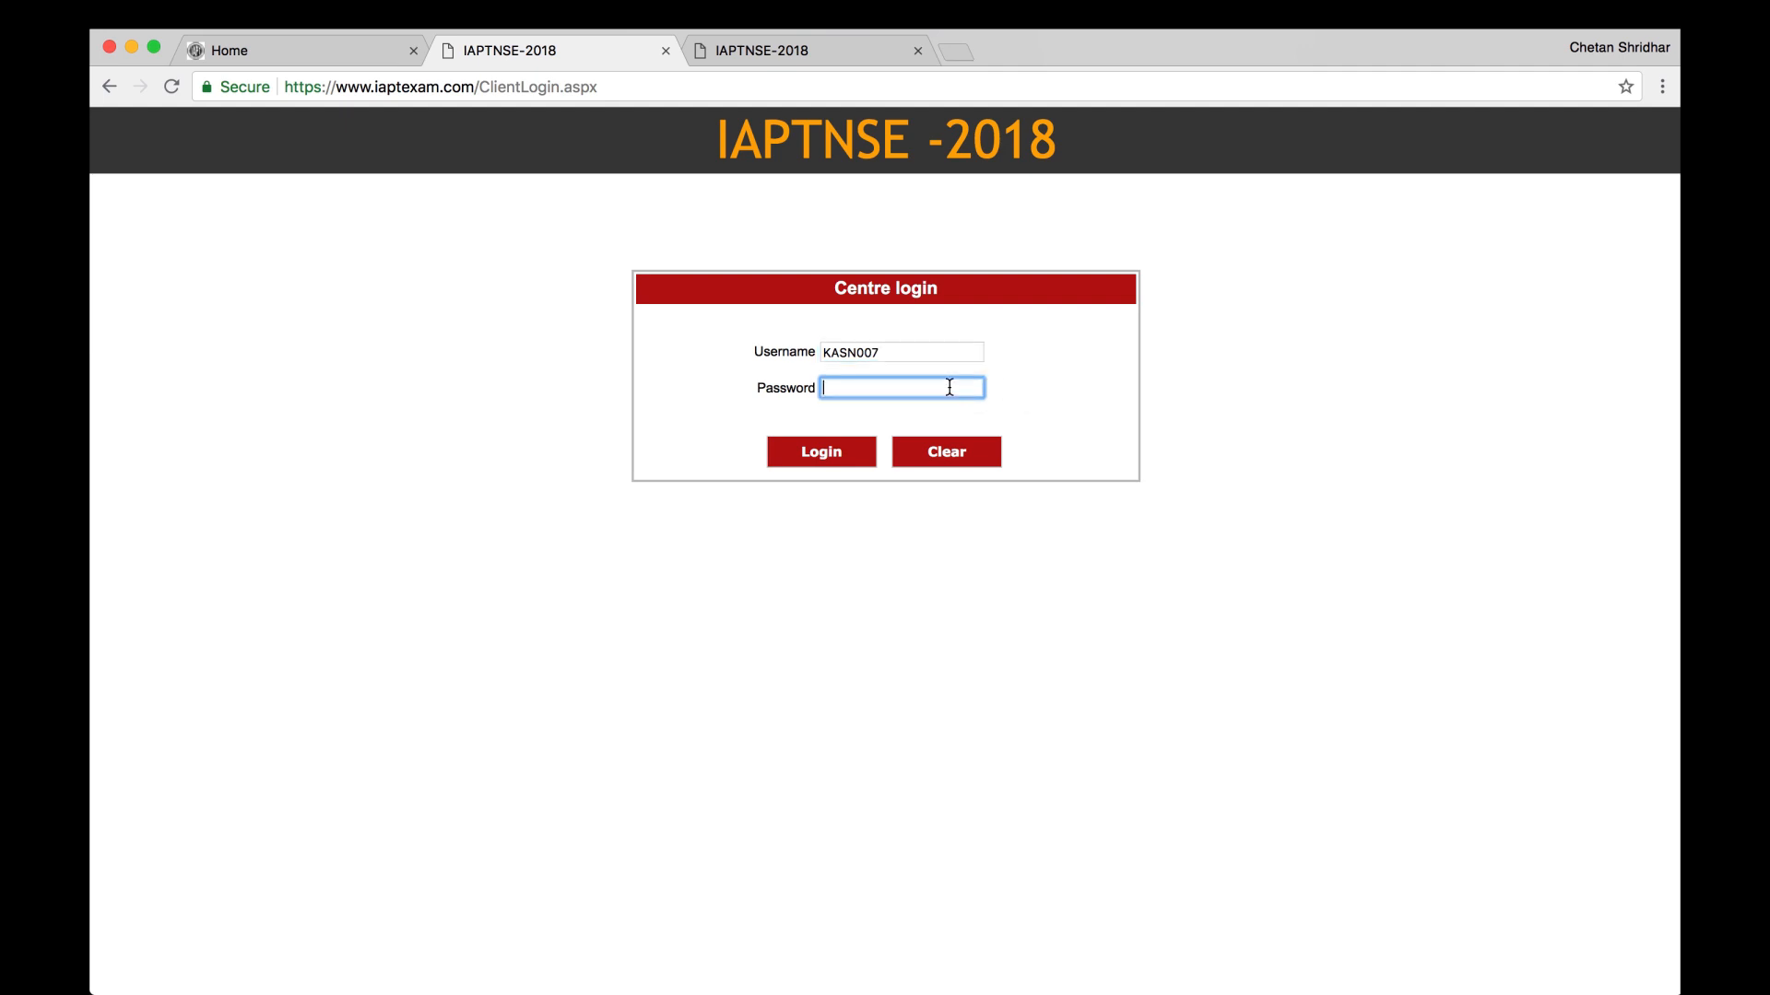
pyautogui.press('super+v')
pyautogui.click(826, 459)
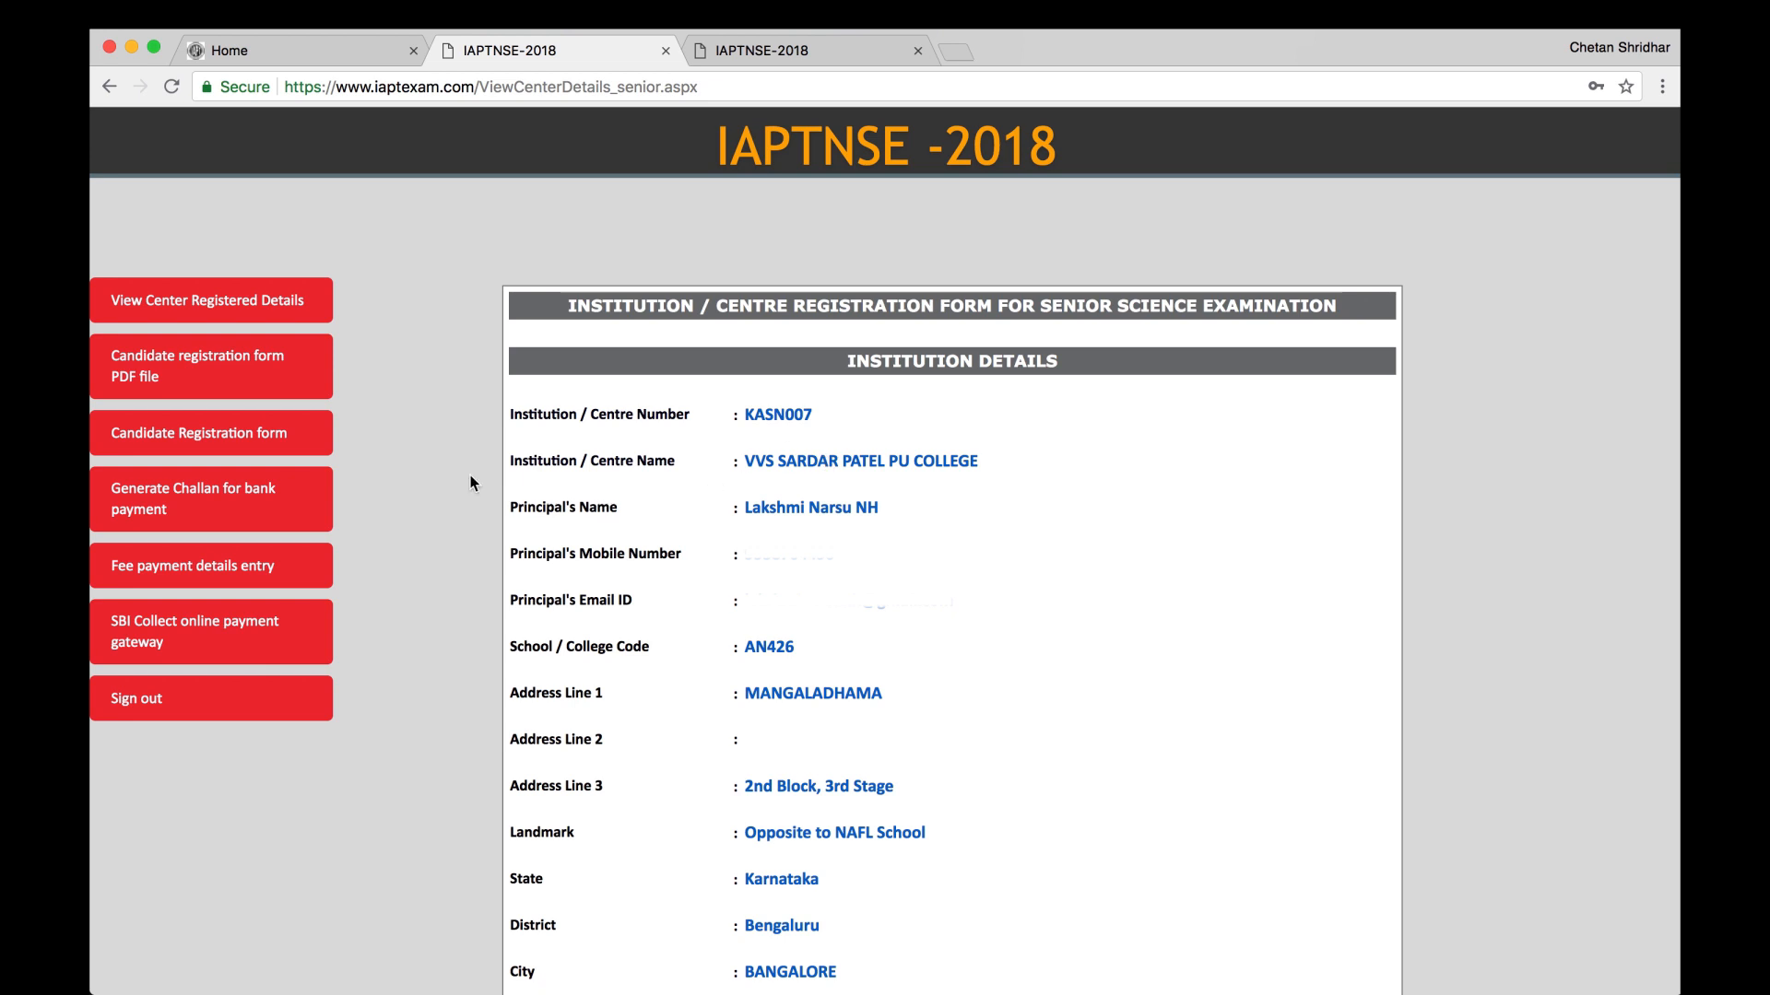
pyautogui.scroll(-5, 470, 474)
pyautogui.scroll(5, 471, 475)
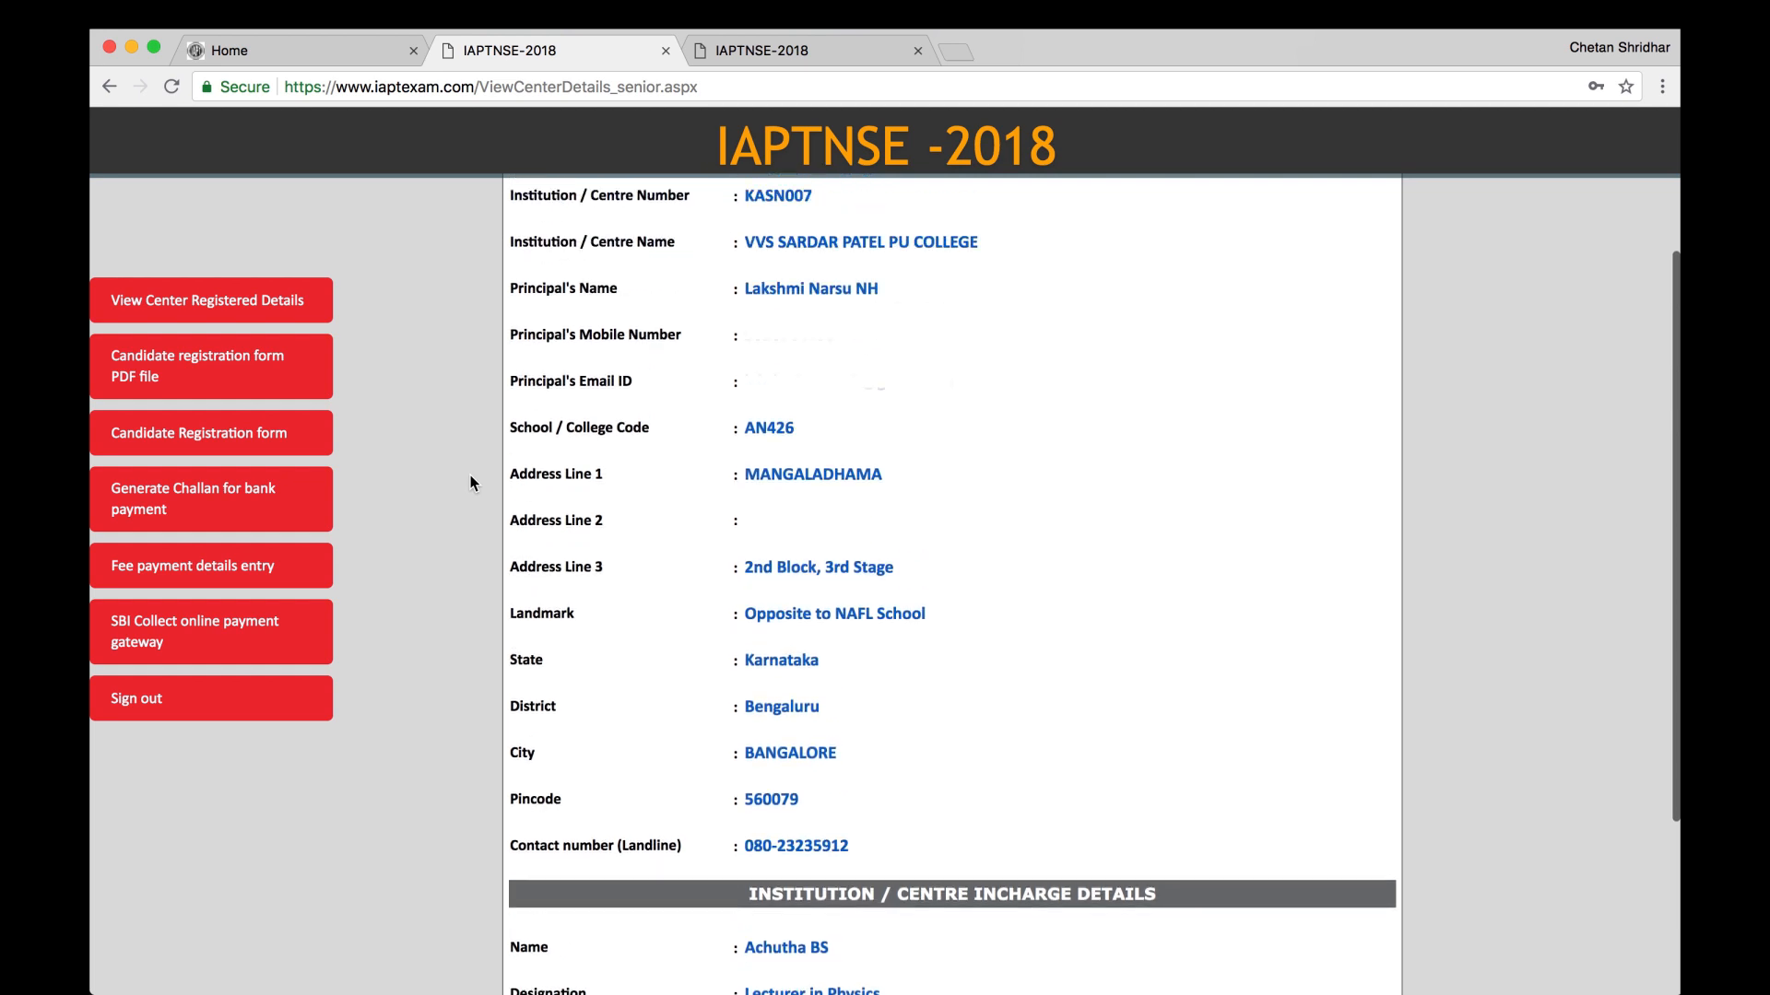
pyautogui.scroll(3, 471, 474)
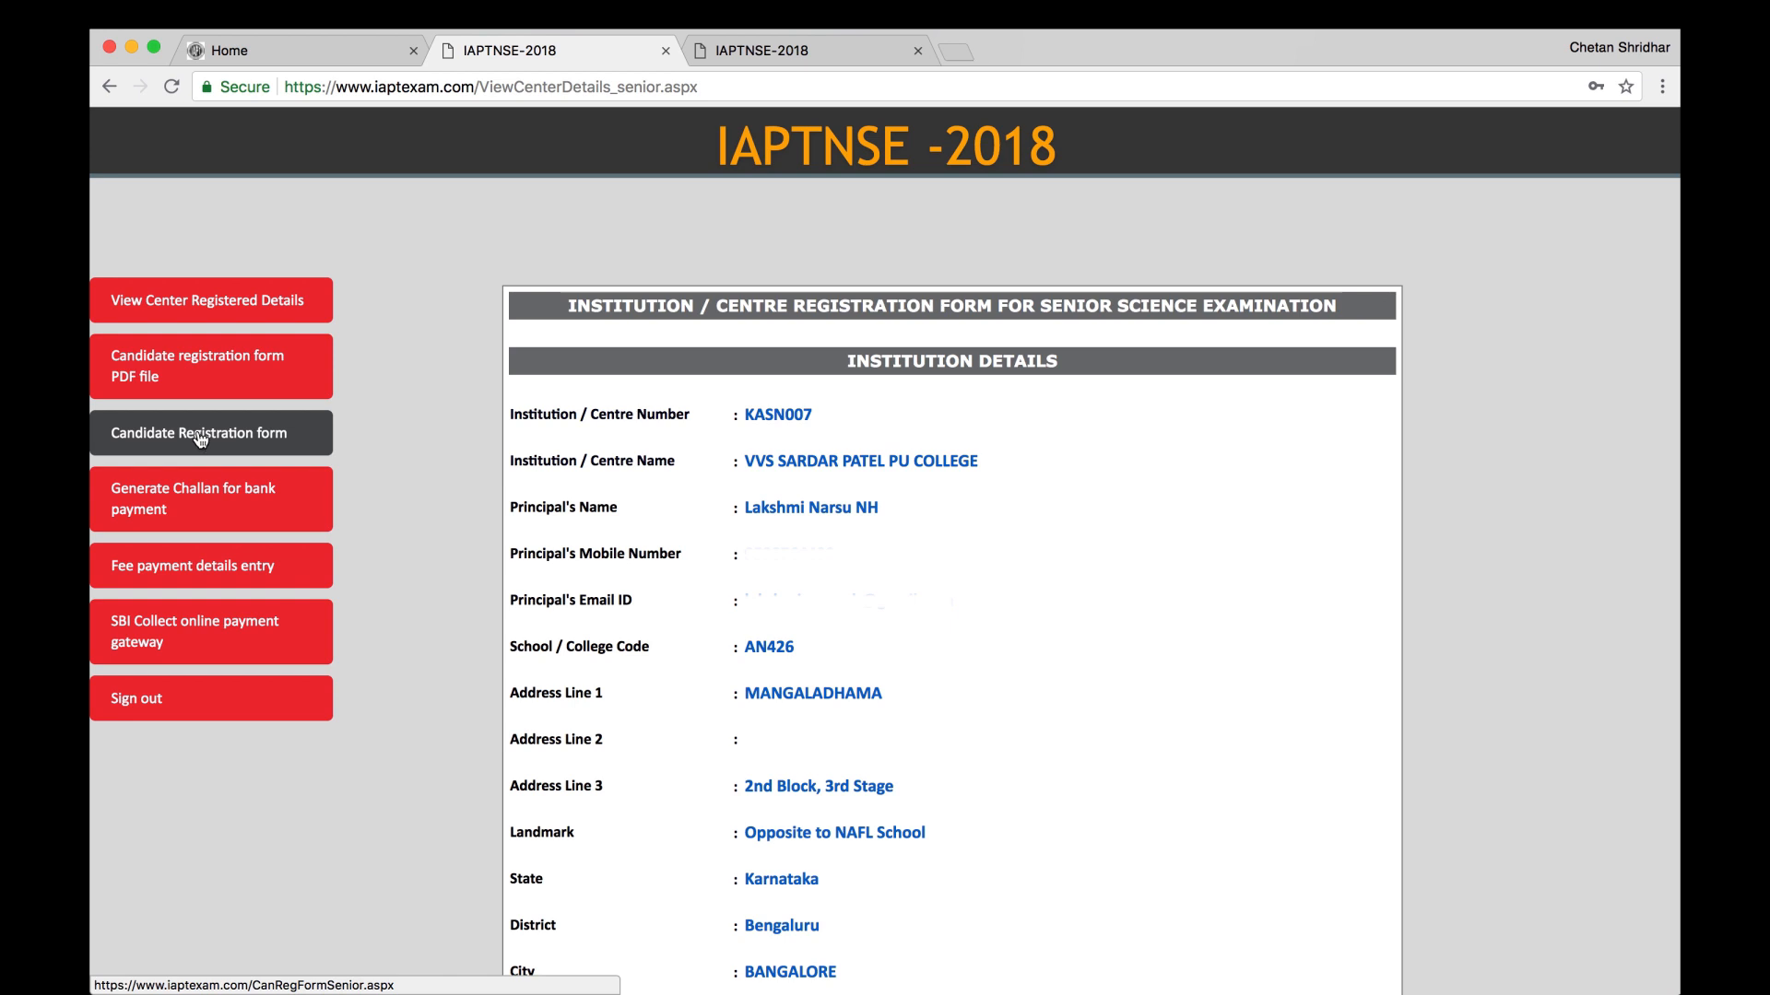
# - Open the Candidate Registration form from the left menu
pyautogui.click(201, 438)
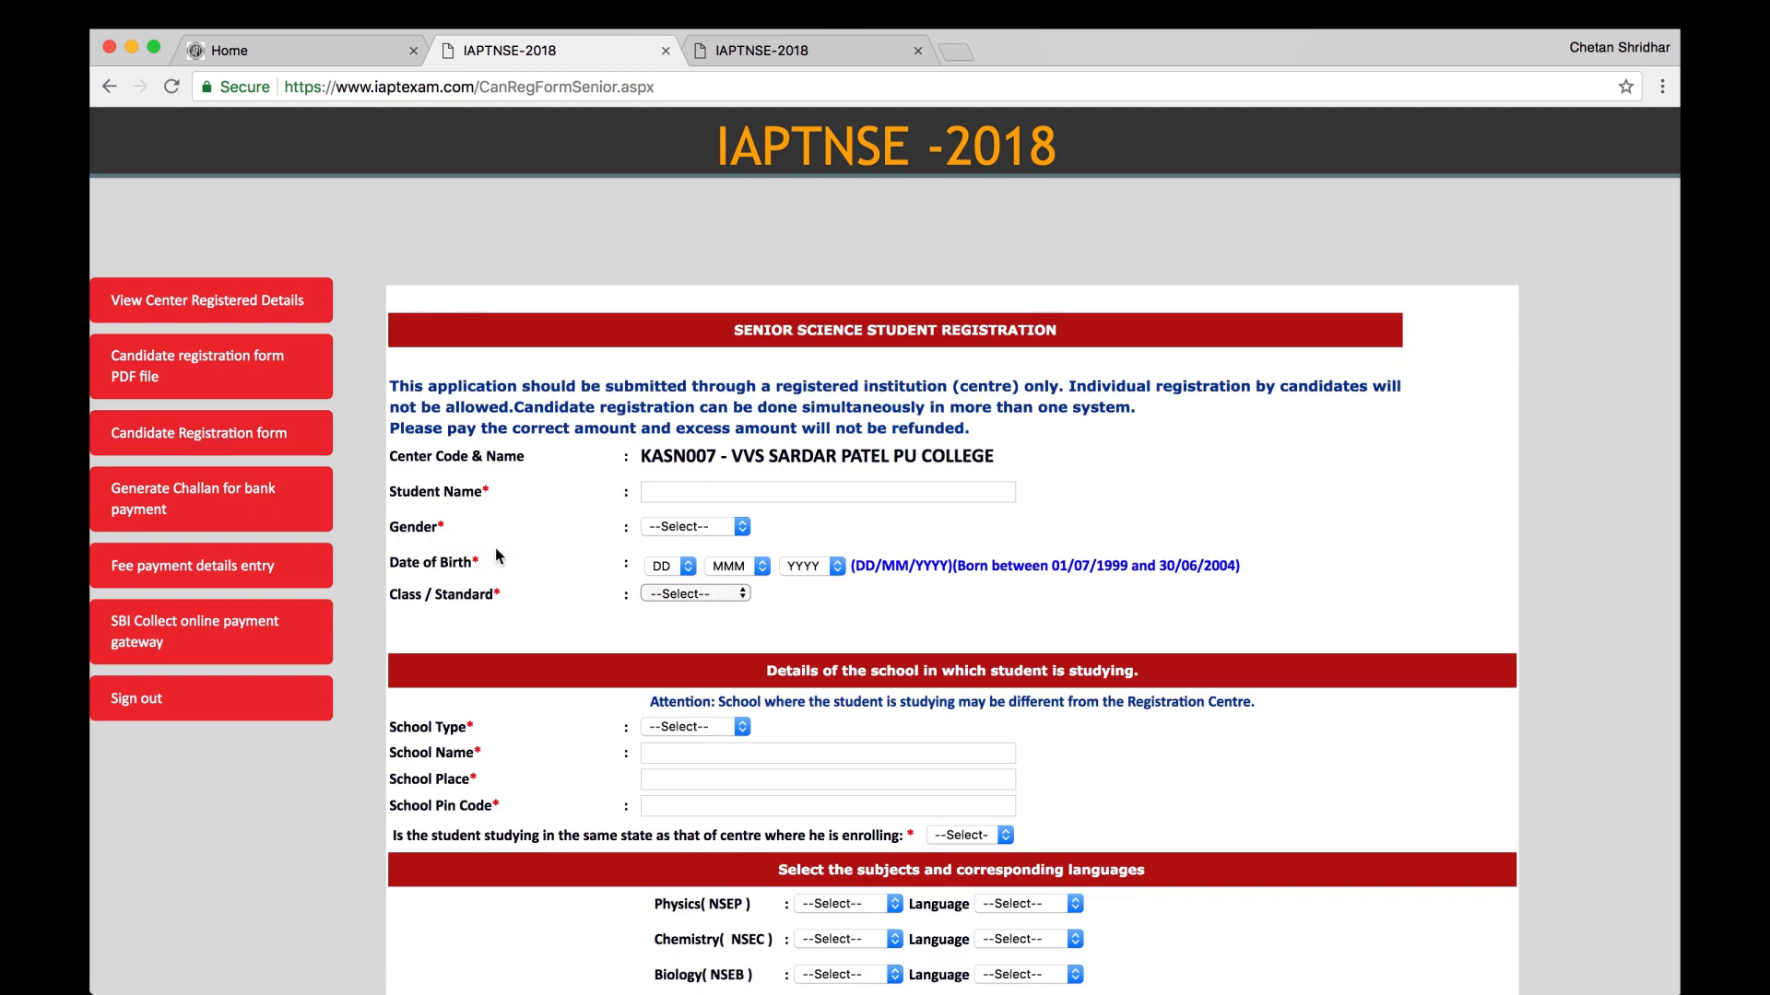
pyautogui.scroll(-4, 495, 548)
pyautogui.scroll(-2, 496, 554)
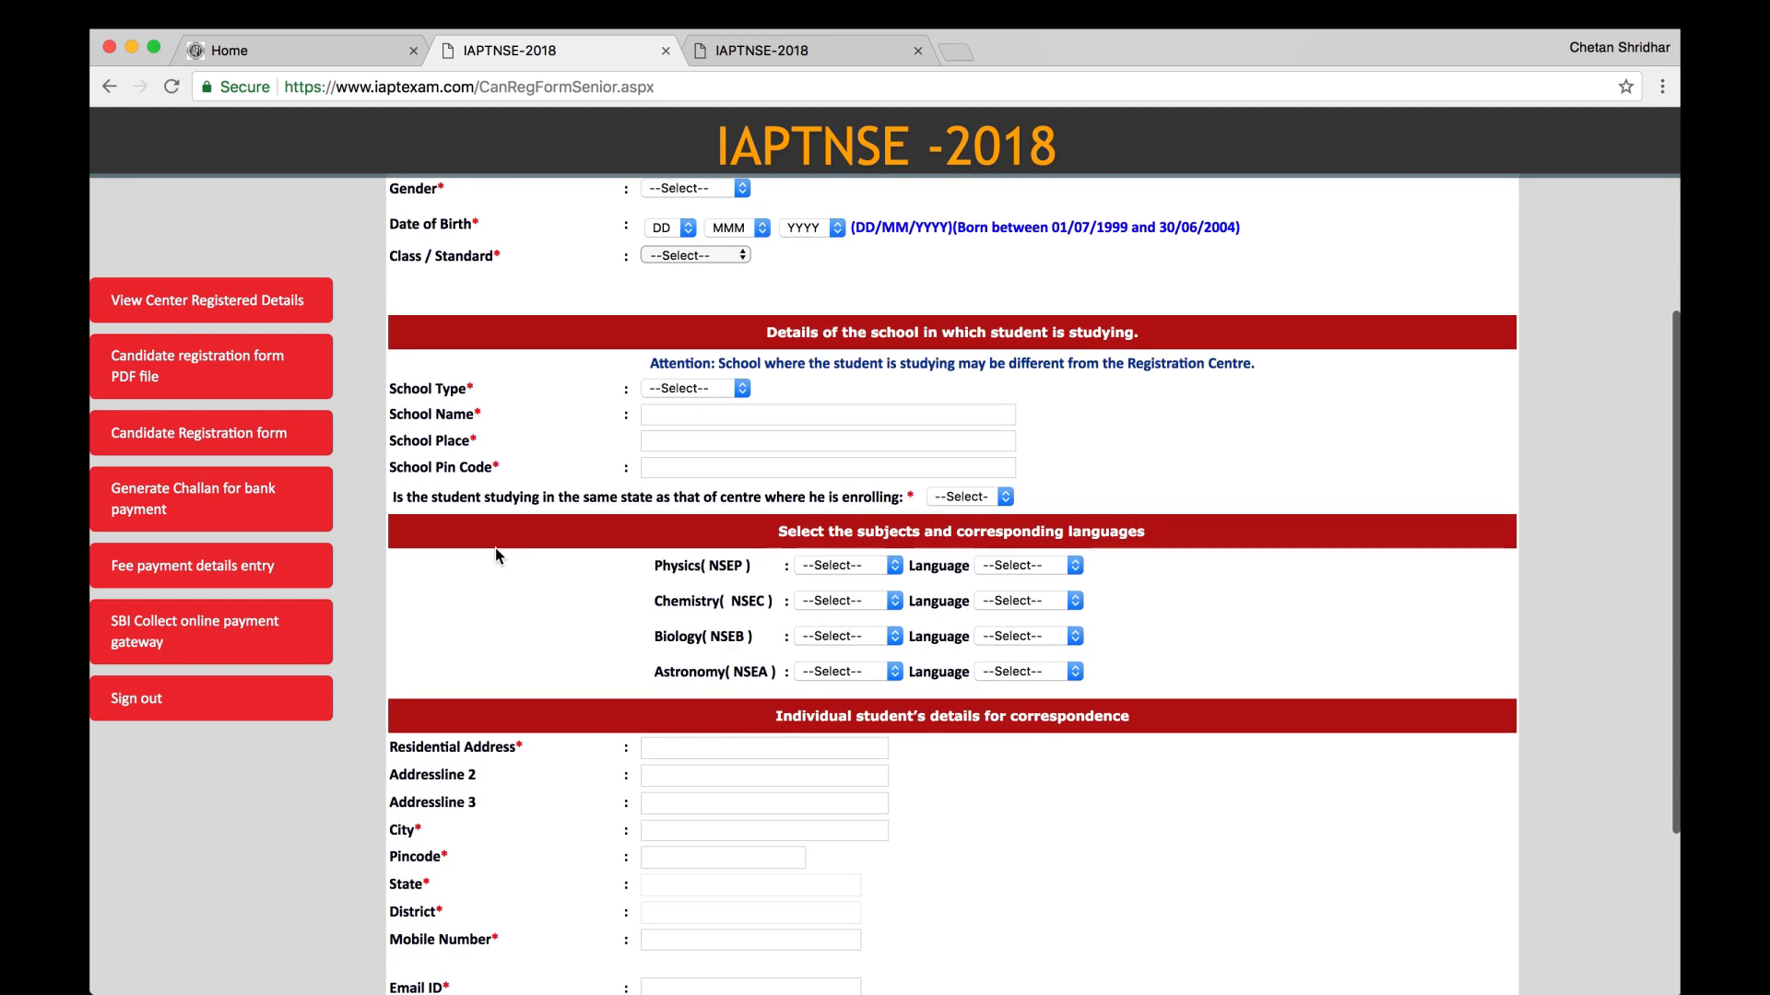
pyautogui.scroll(4, 495, 553)
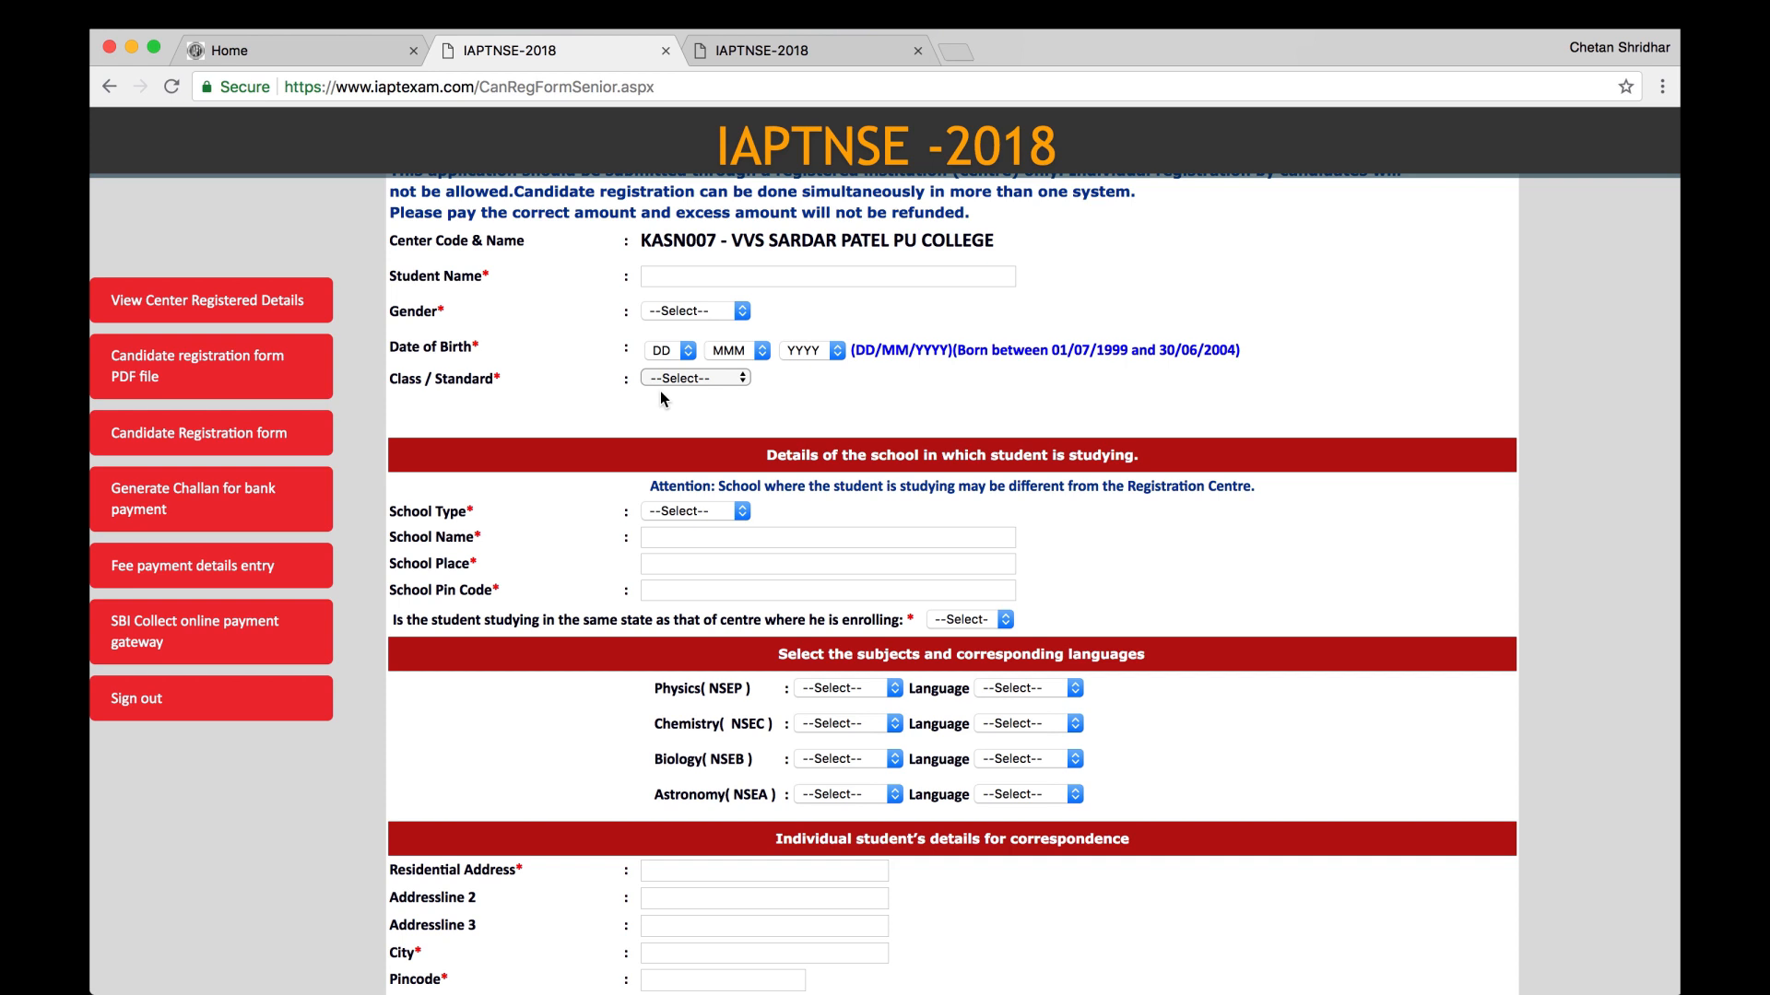
pyautogui.scroll(-3, 660, 399)
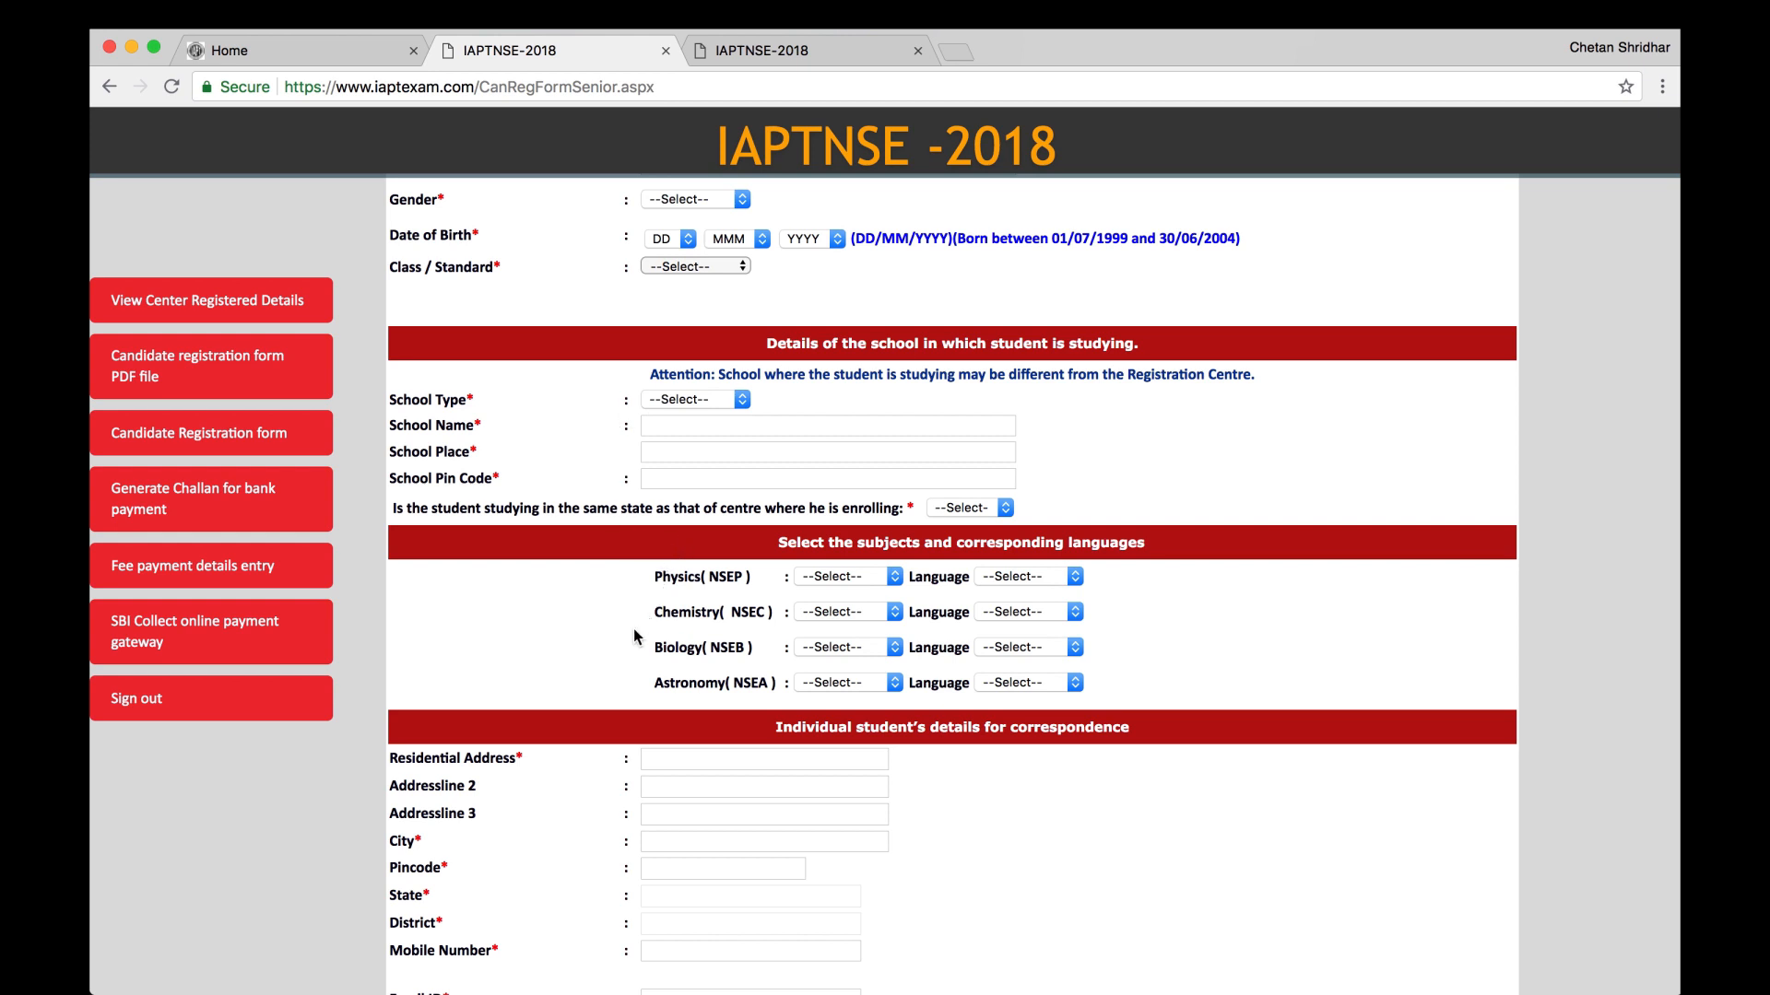
pyautogui.scroll(-1, 633, 630)
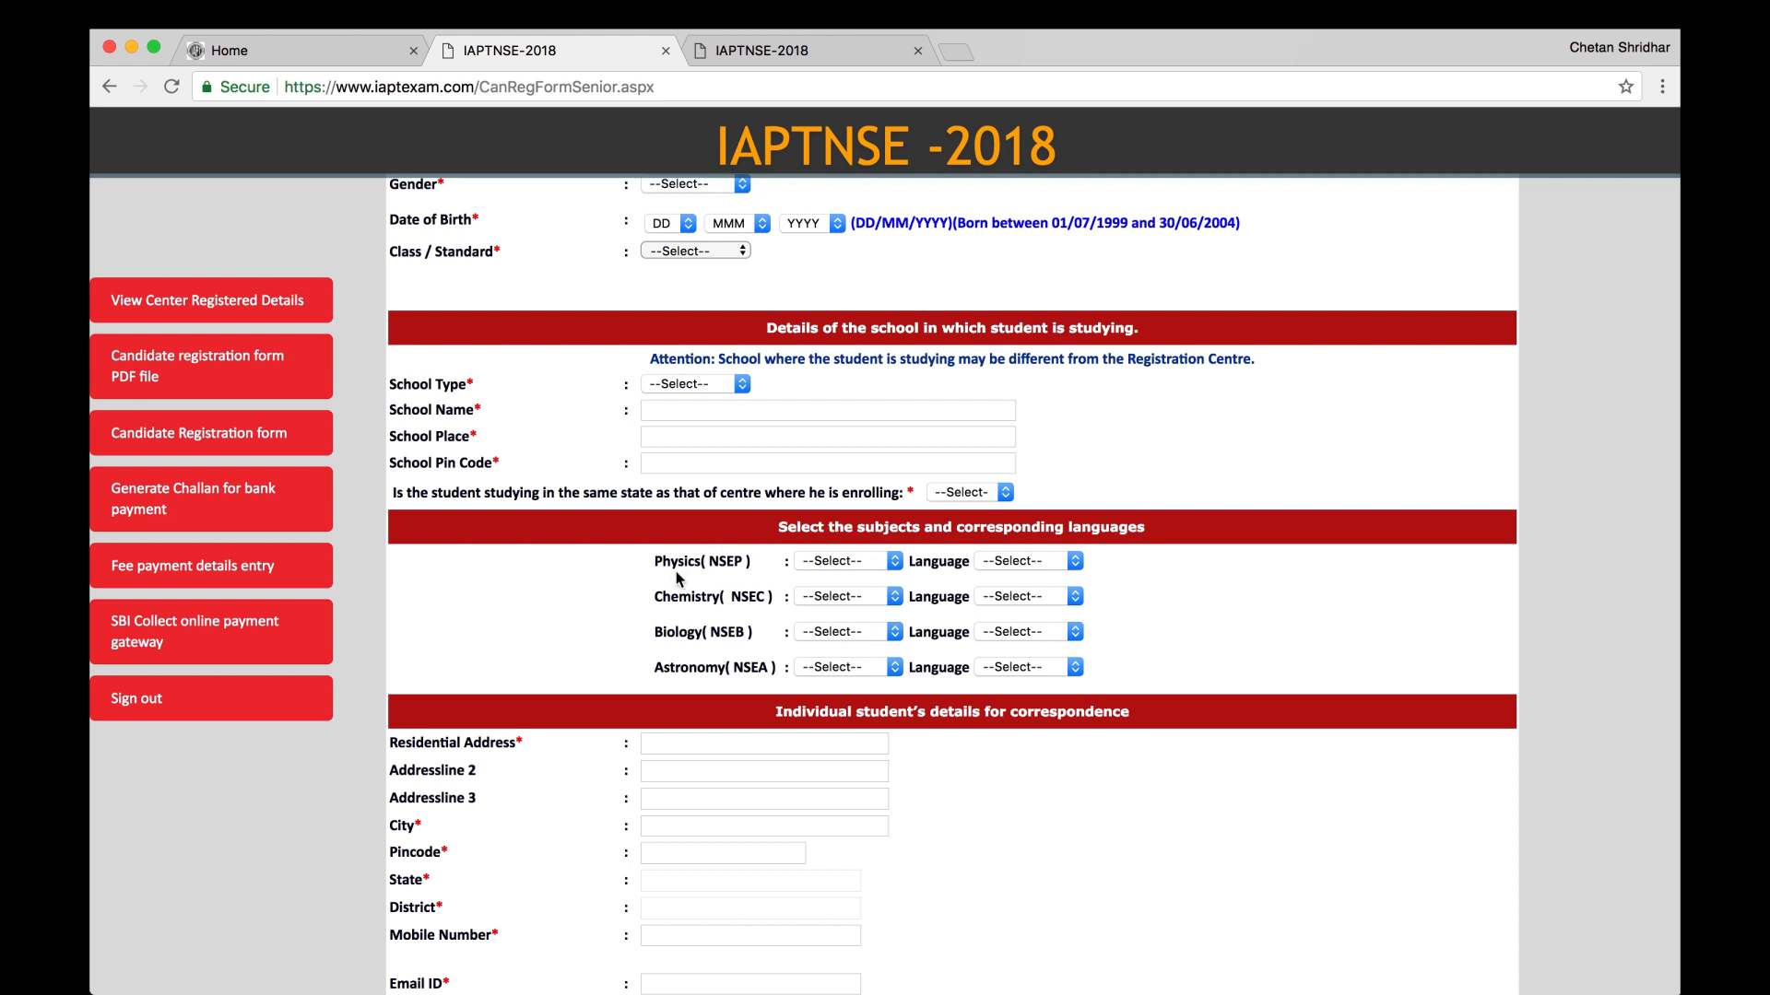
# - Set Physics and Chemistry to Yes with English as the paper language for both
pyautogui.click(875, 557)
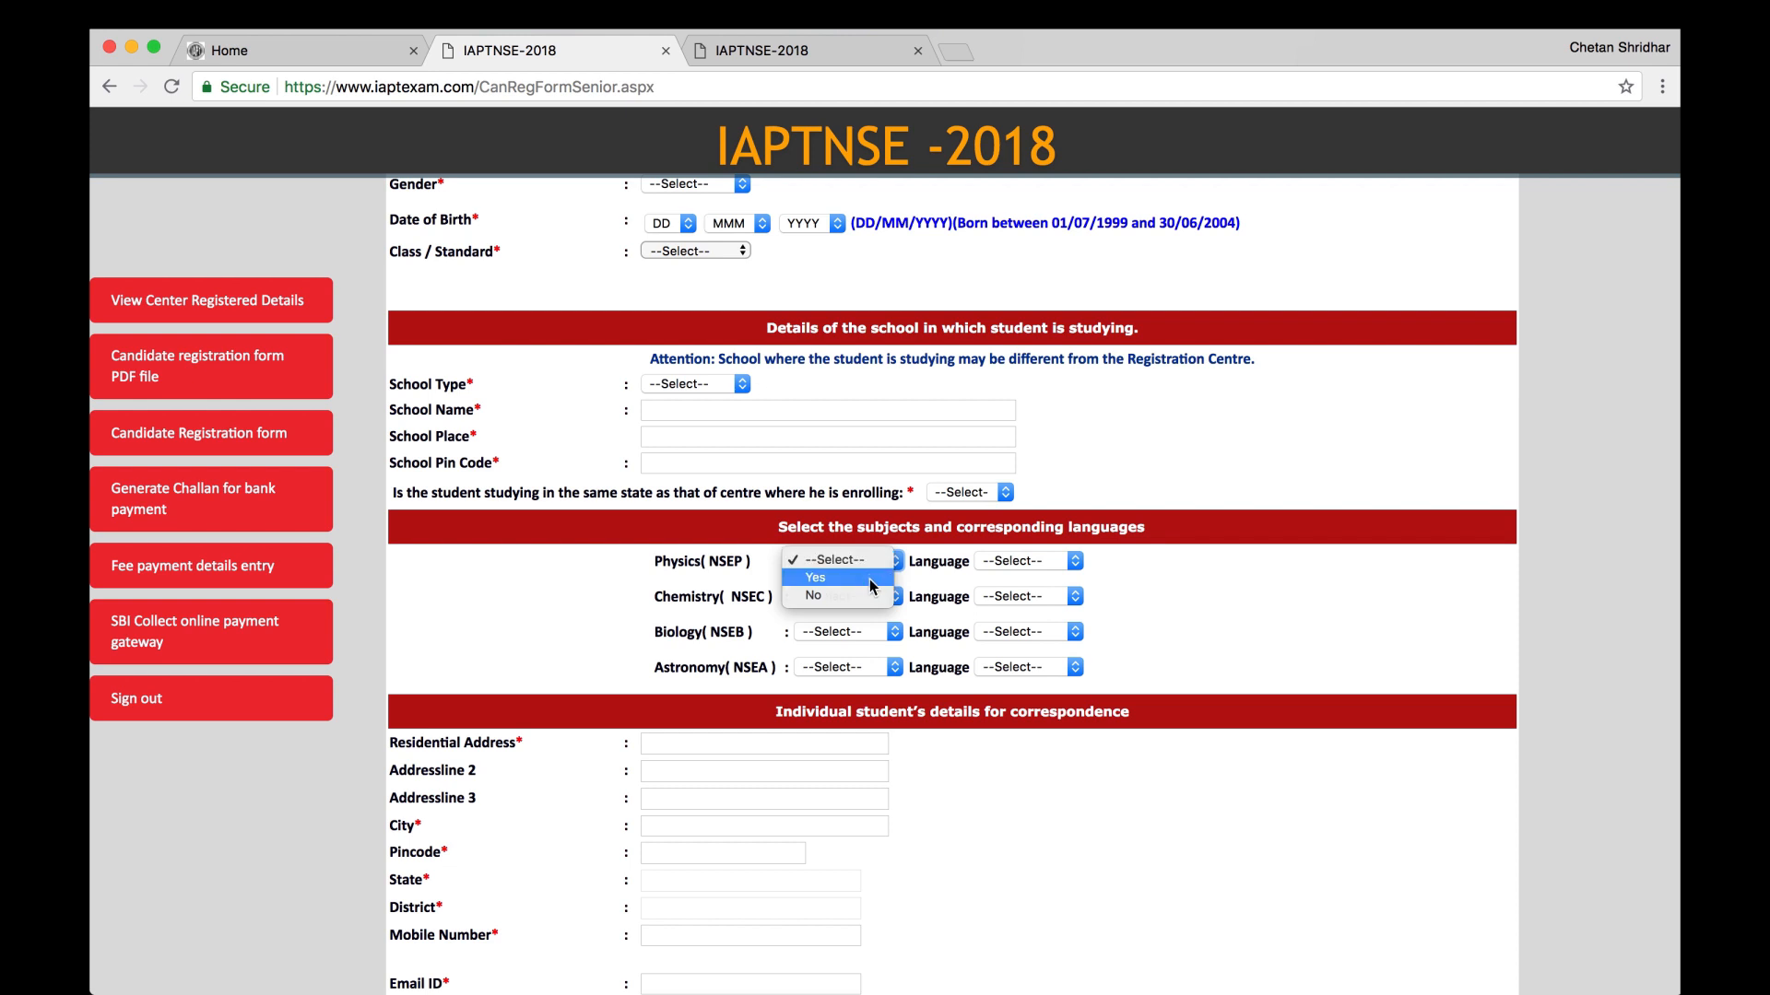
pyautogui.click(870, 579)
pyautogui.click(1037, 555)
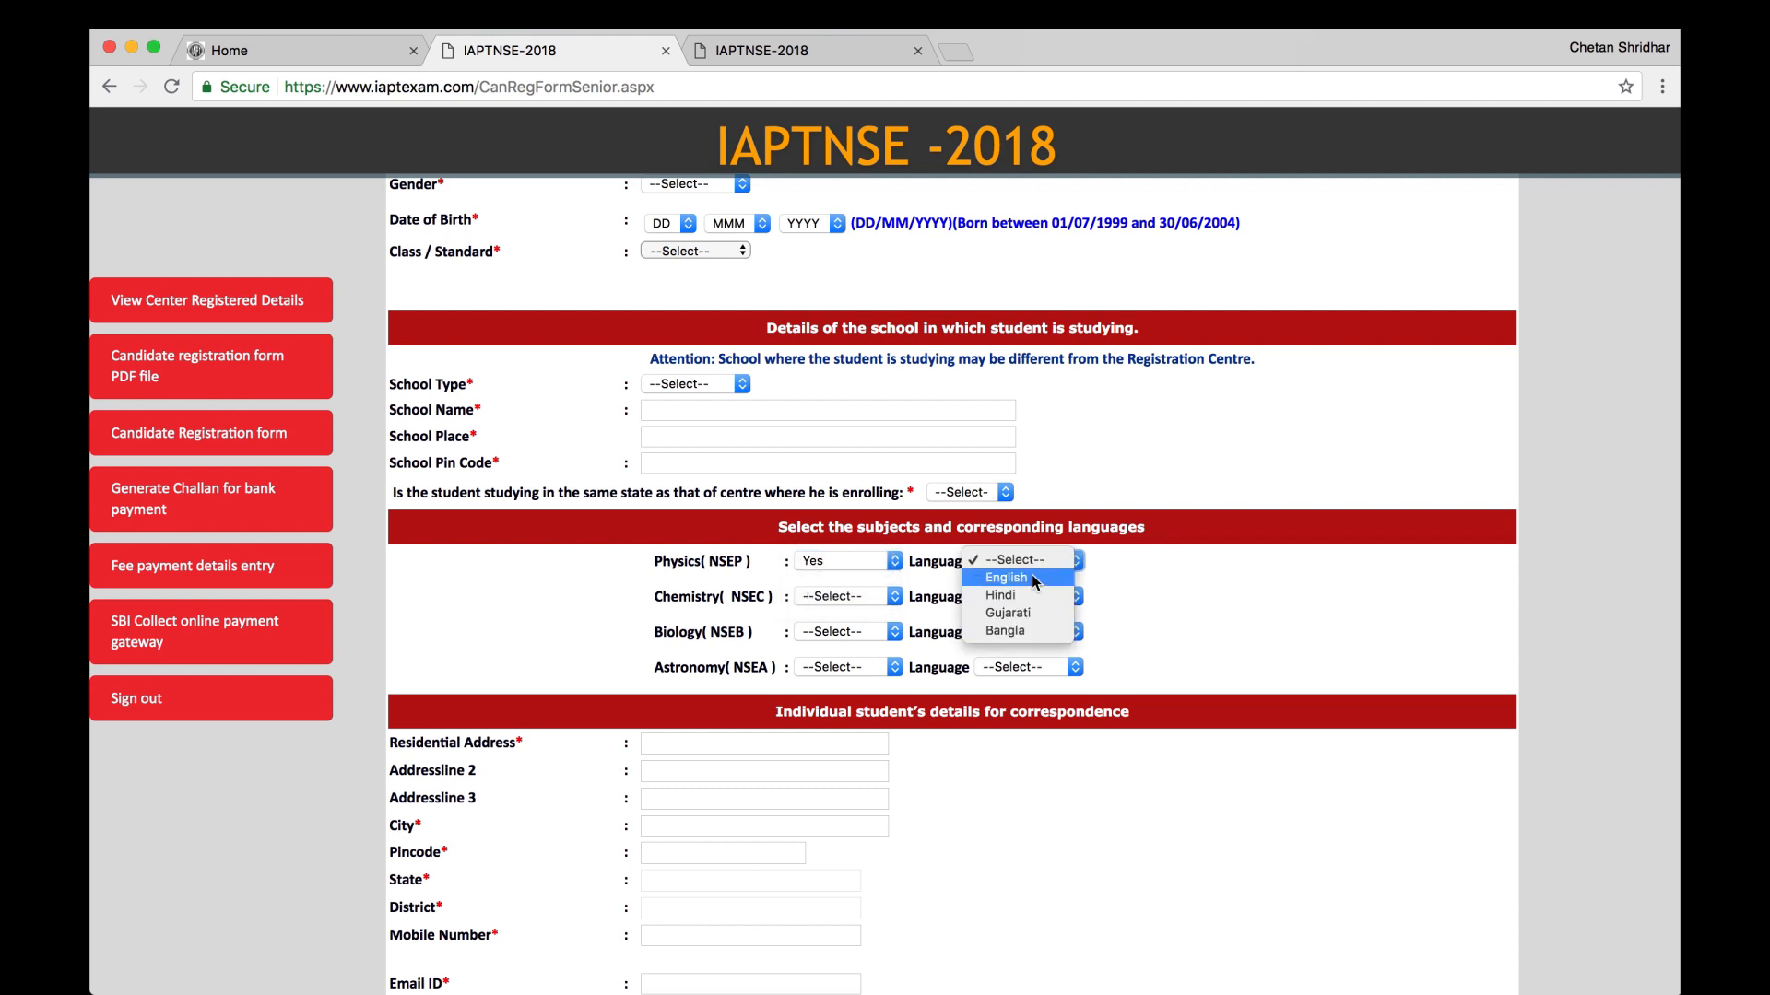
pyautogui.click(1031, 577)
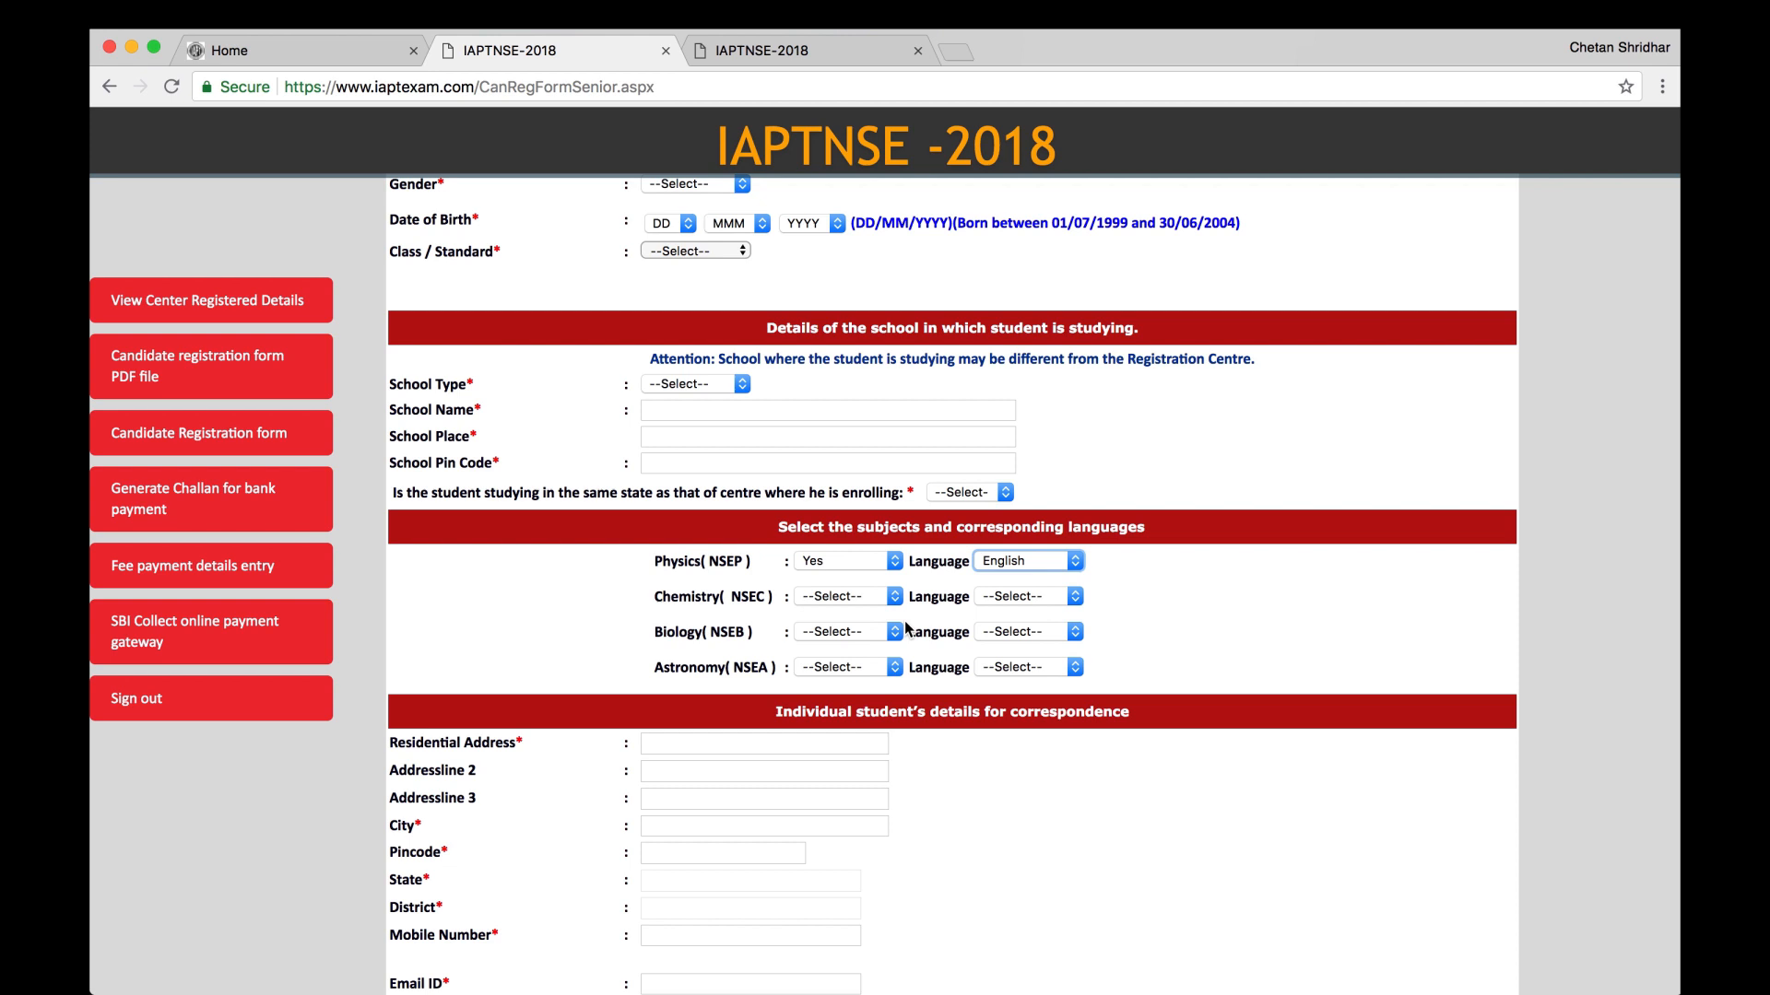
pyautogui.click(1044, 559)
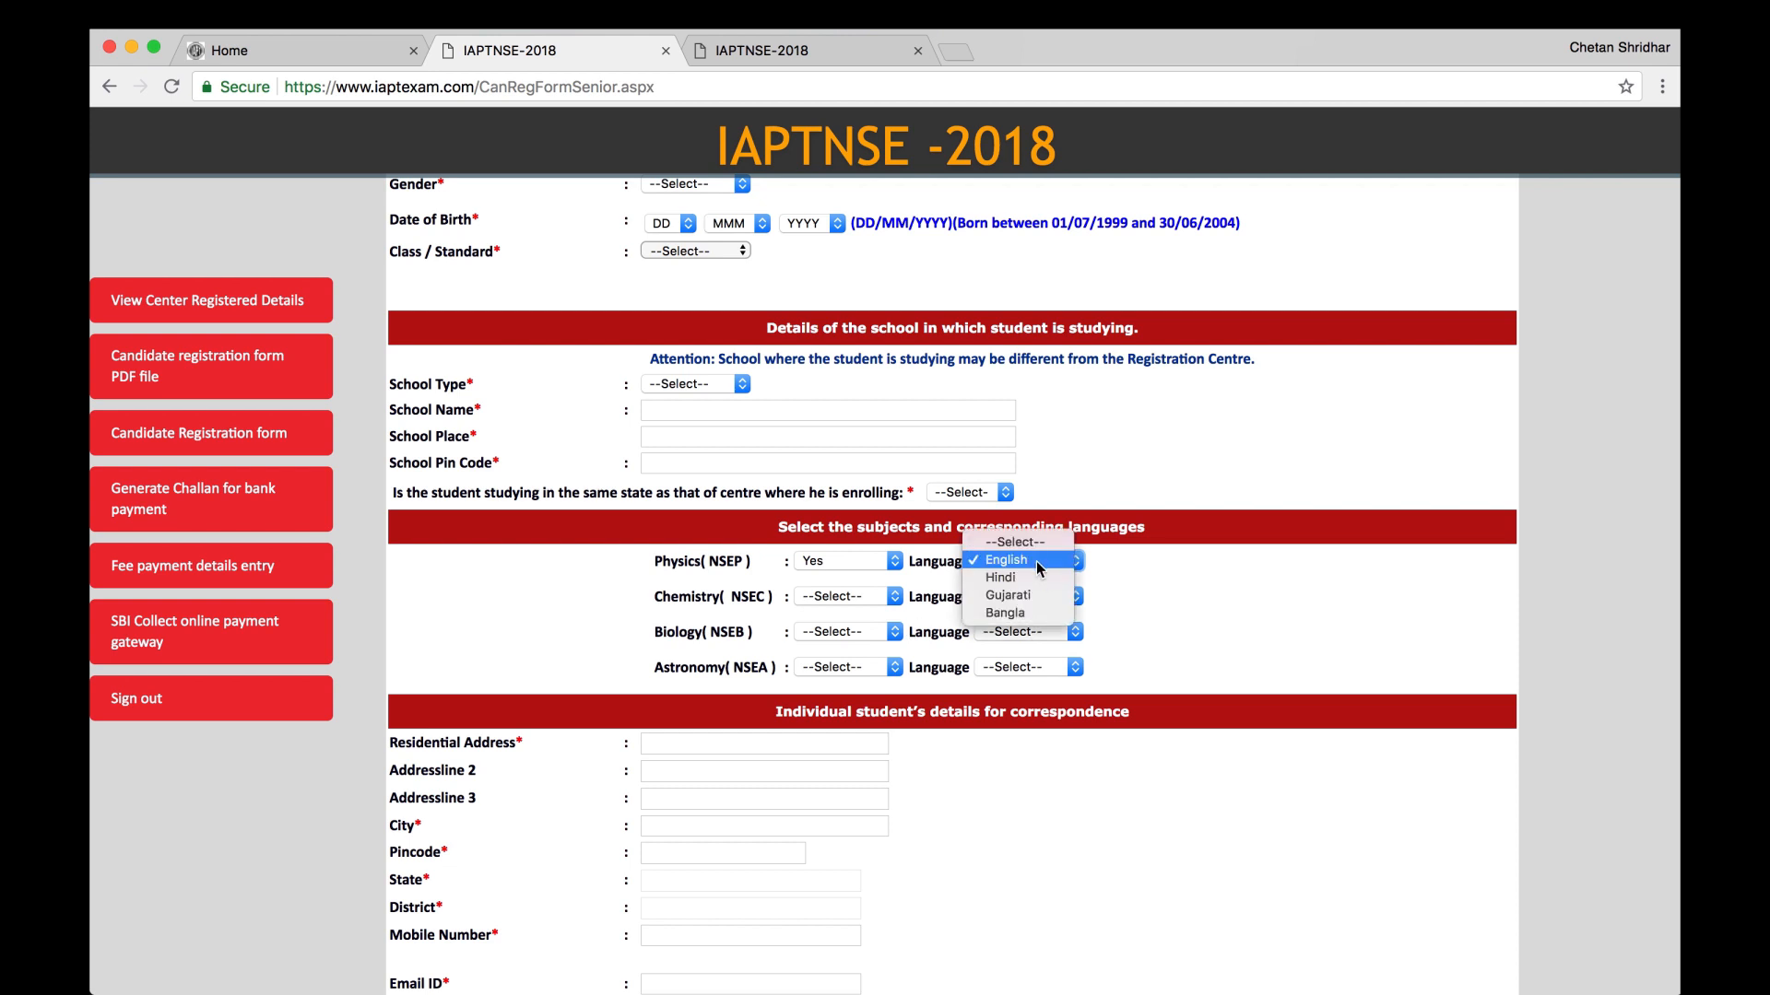
pyautogui.click(905, 589)
pyautogui.click(830, 613)
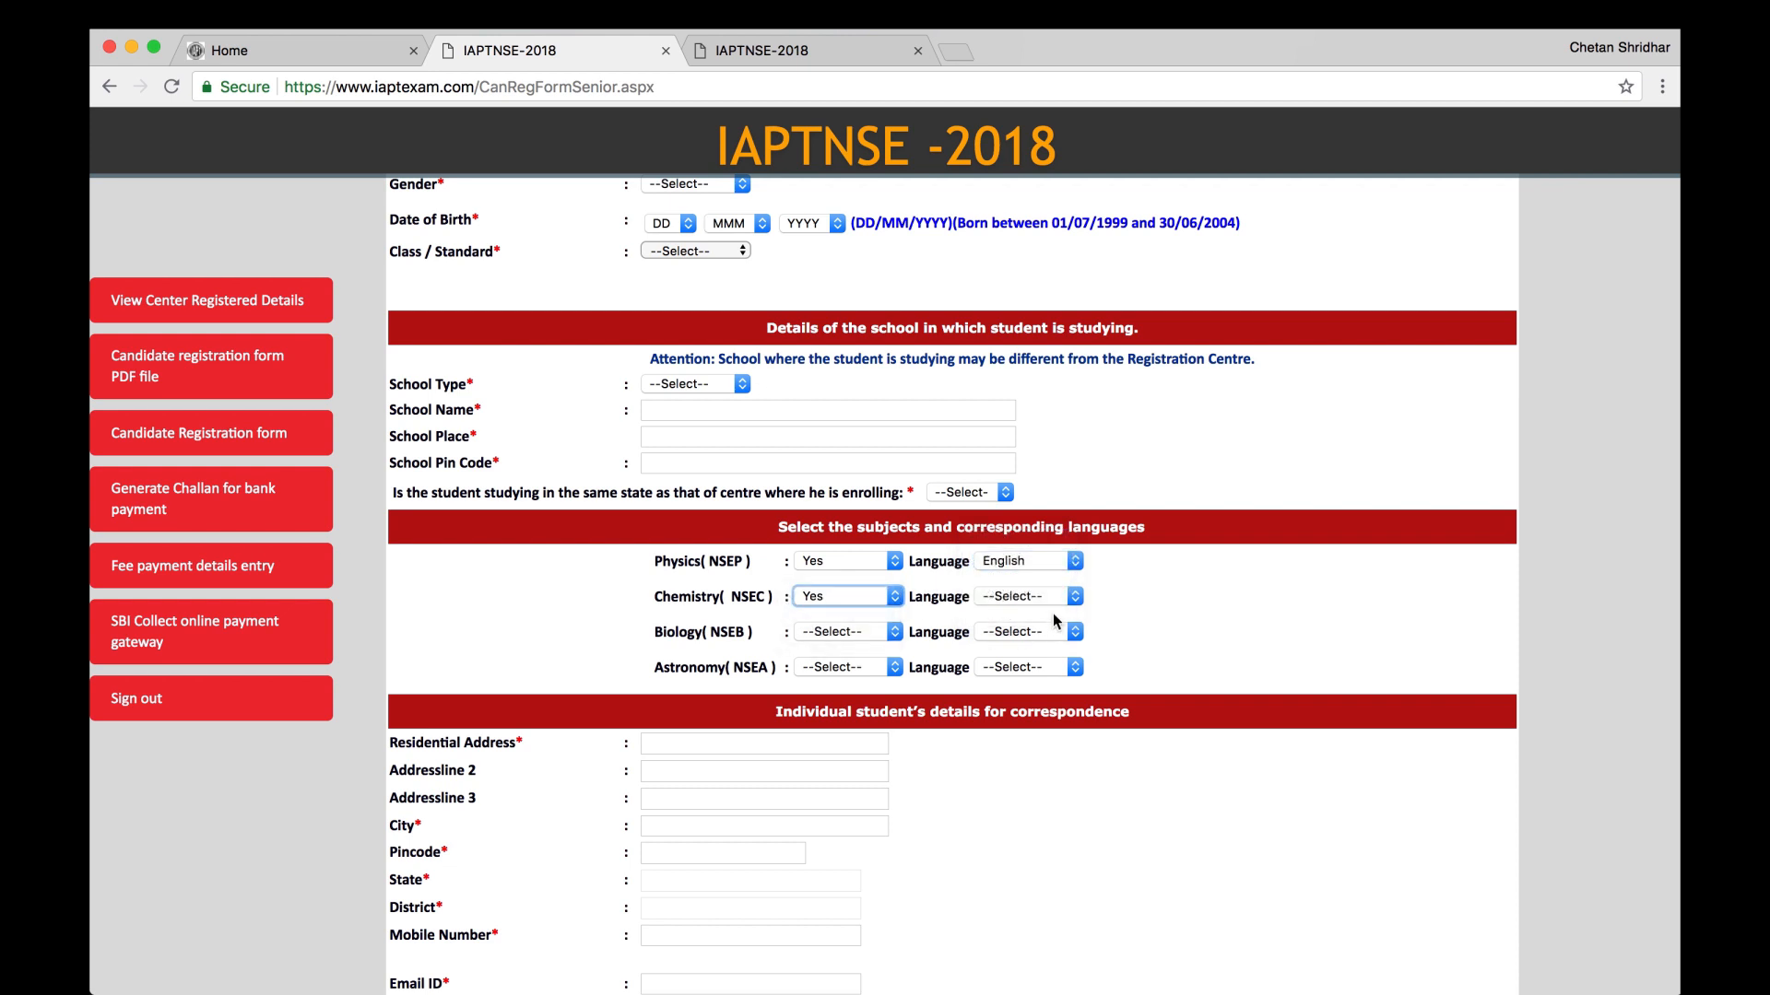
pyautogui.click(1058, 595)
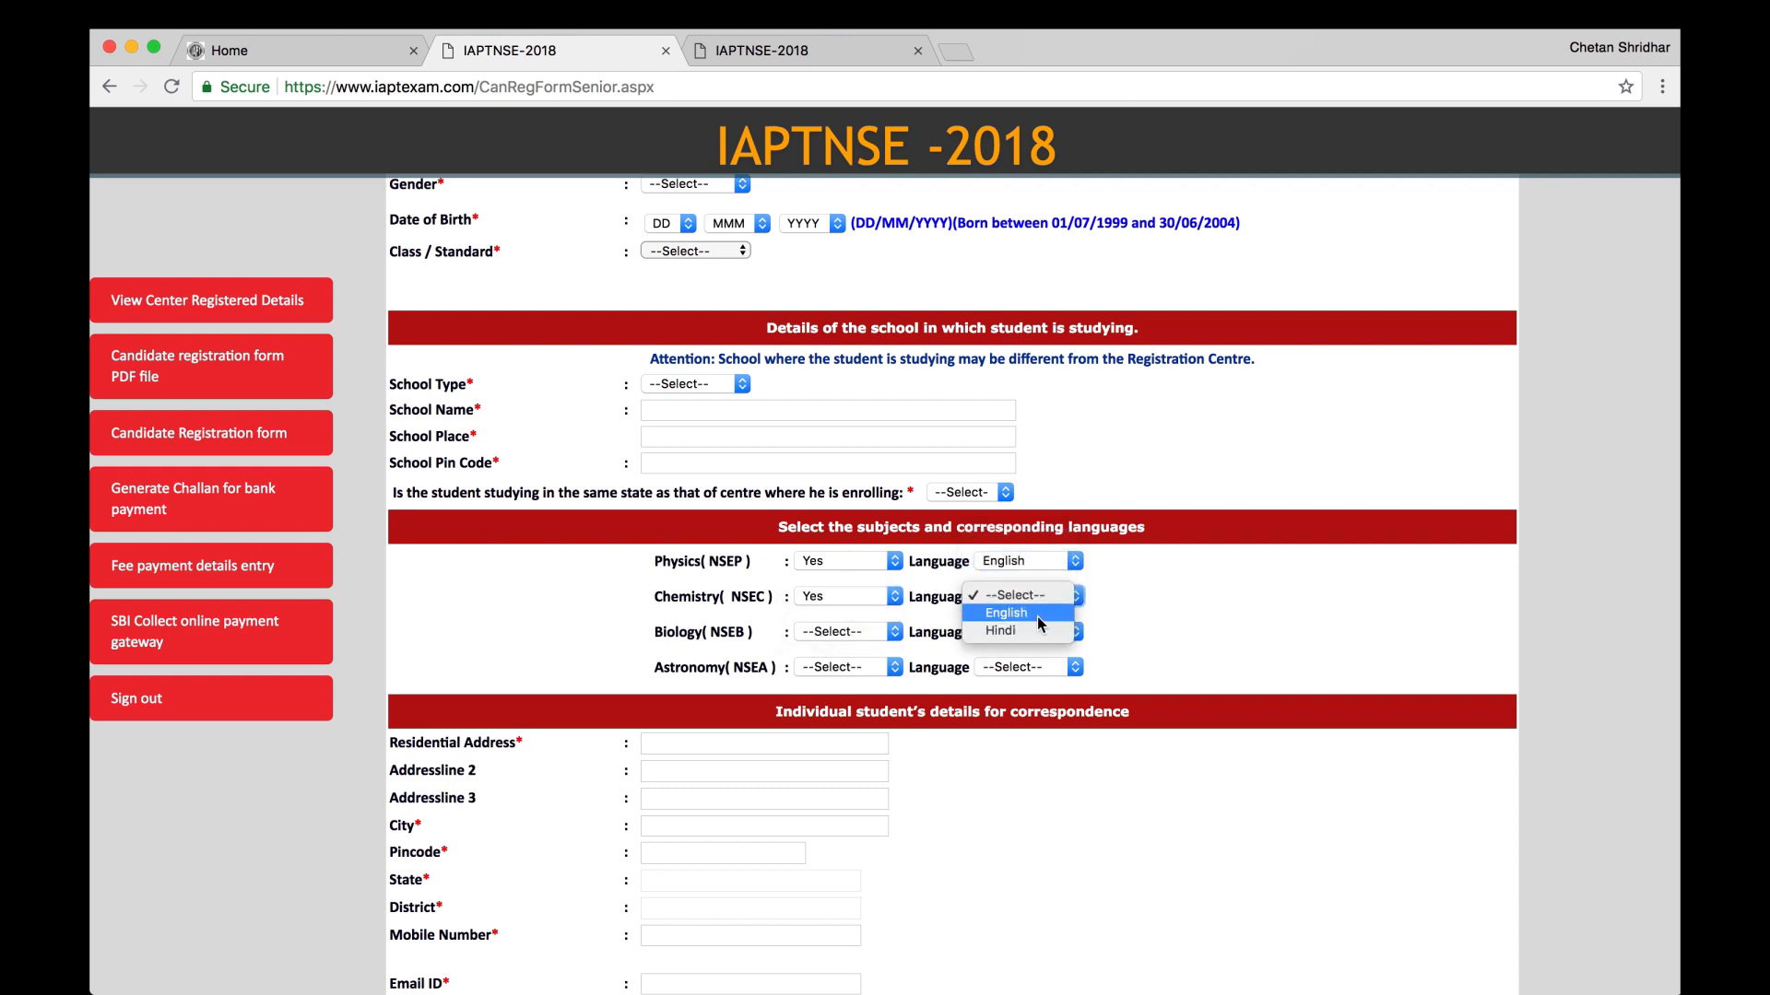
pyautogui.click(1016, 613)
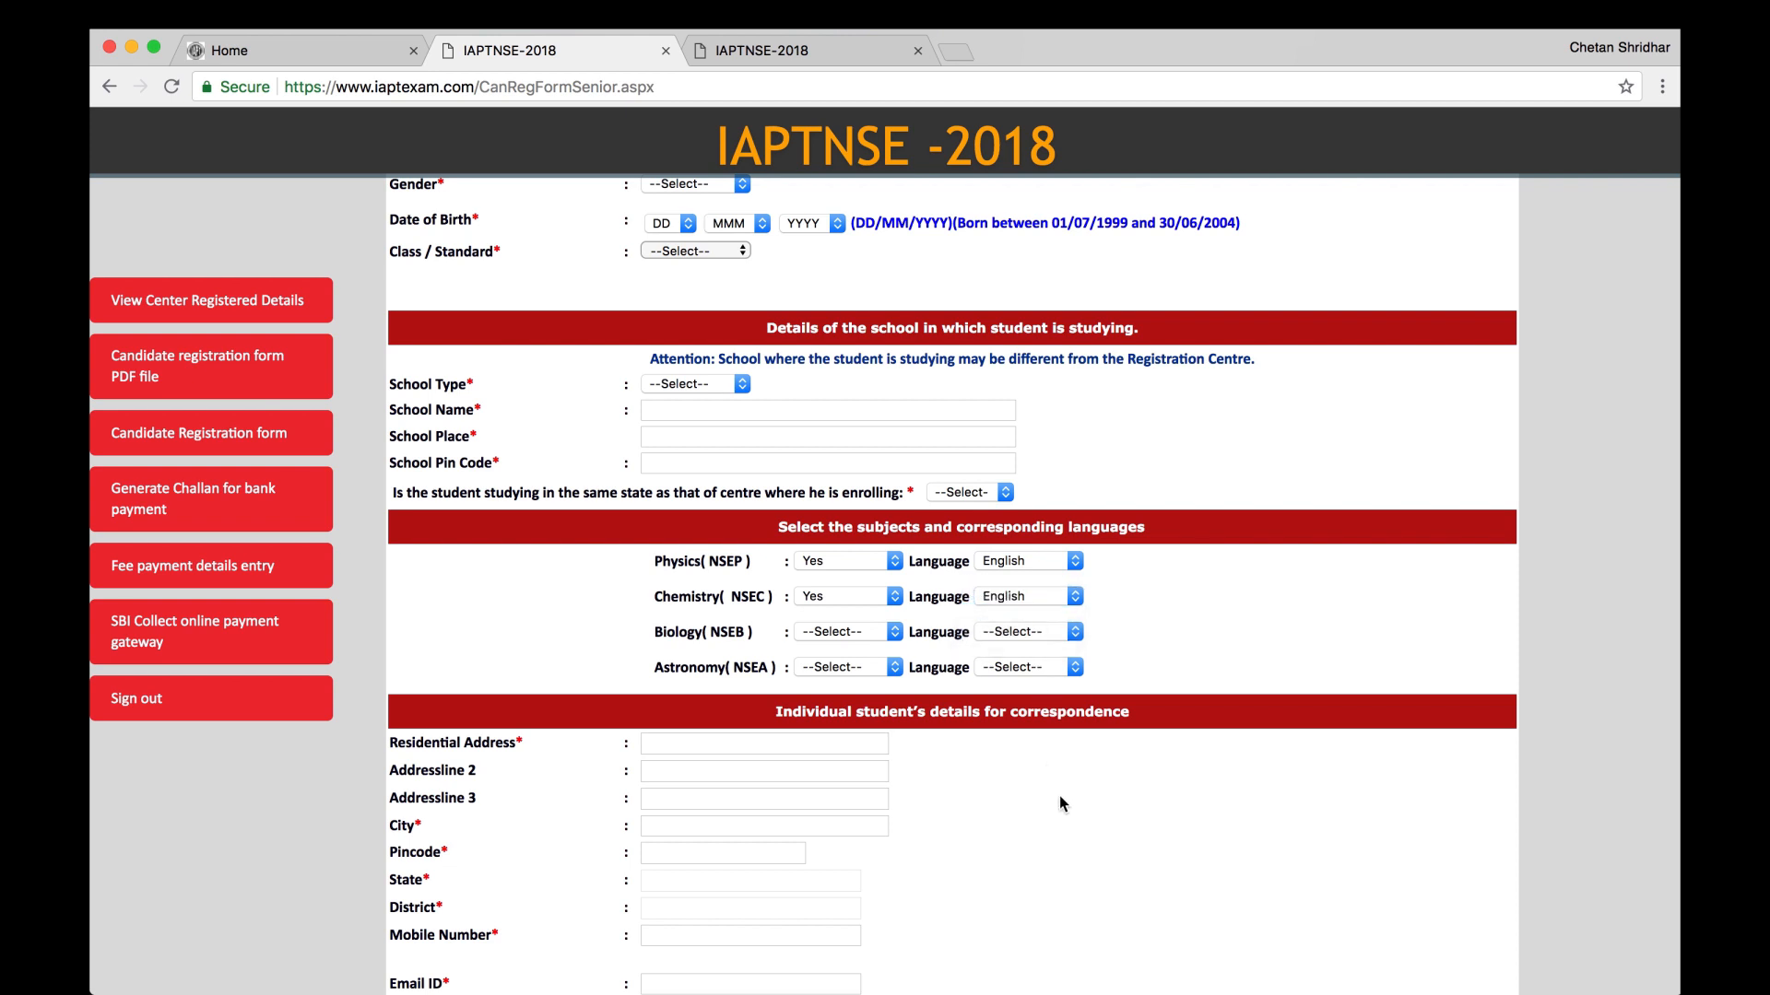
pyautogui.scroll(-2, 1060, 796)
pyautogui.scroll(-3, 1059, 795)
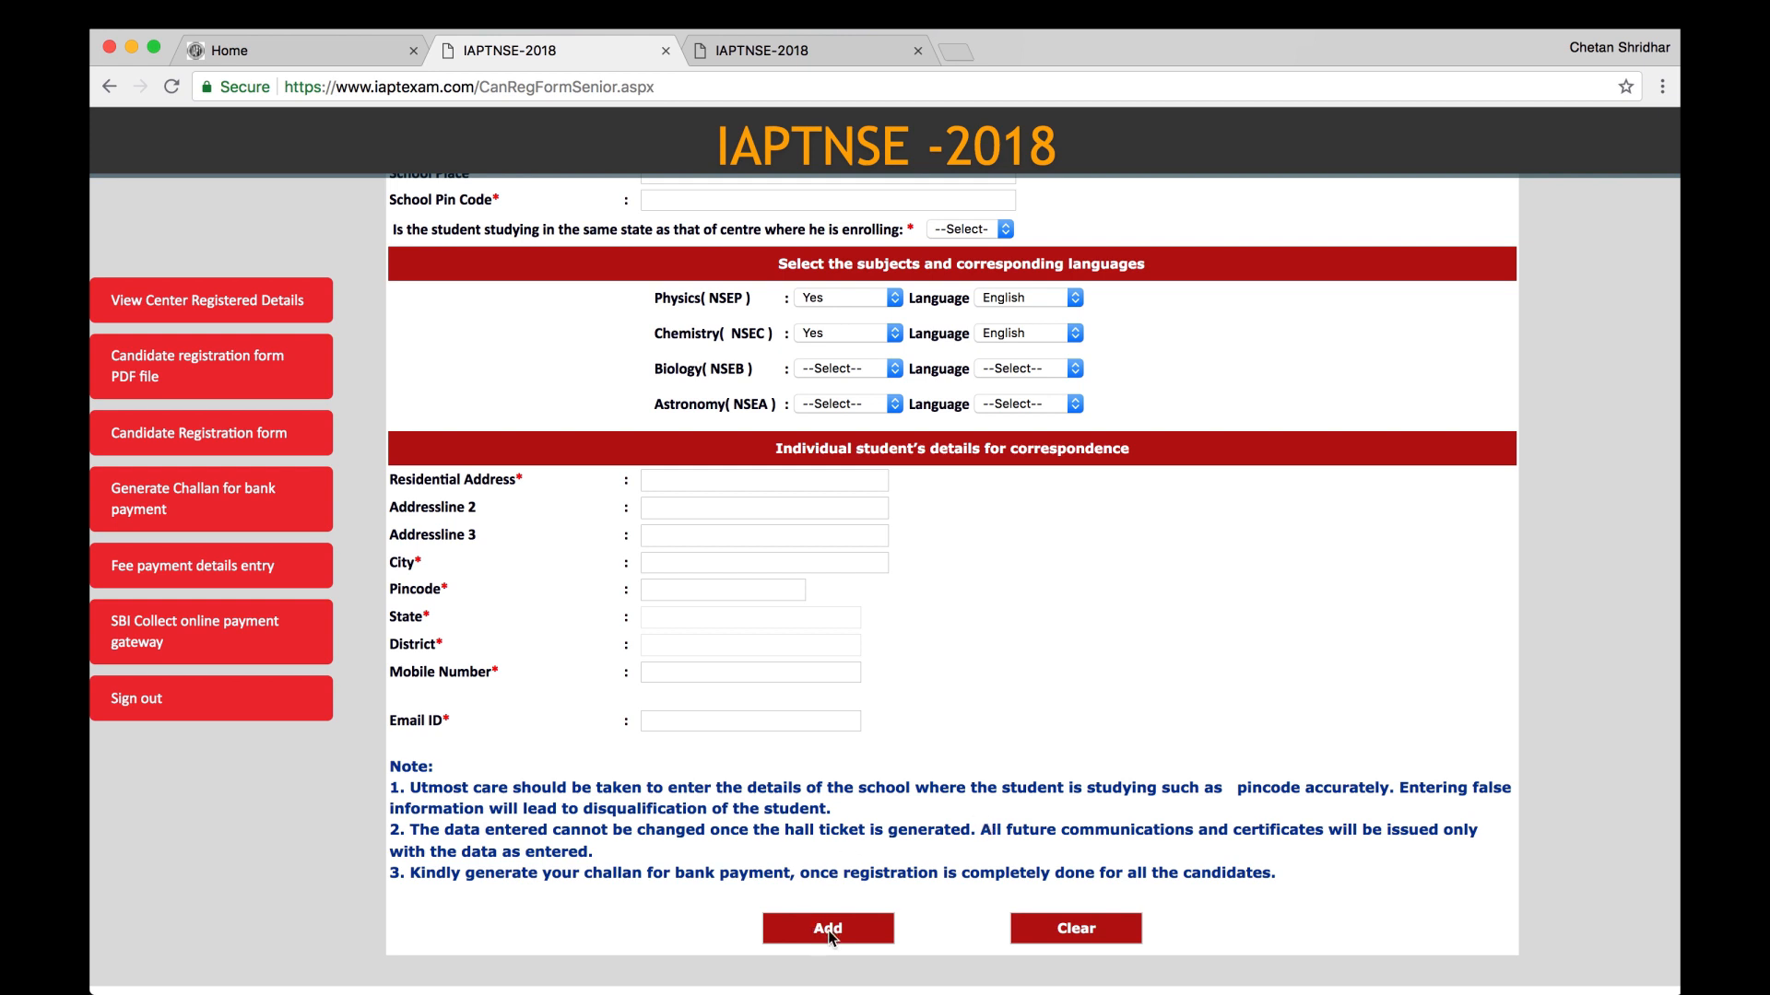
pyautogui.scroll(10, 693, 914)
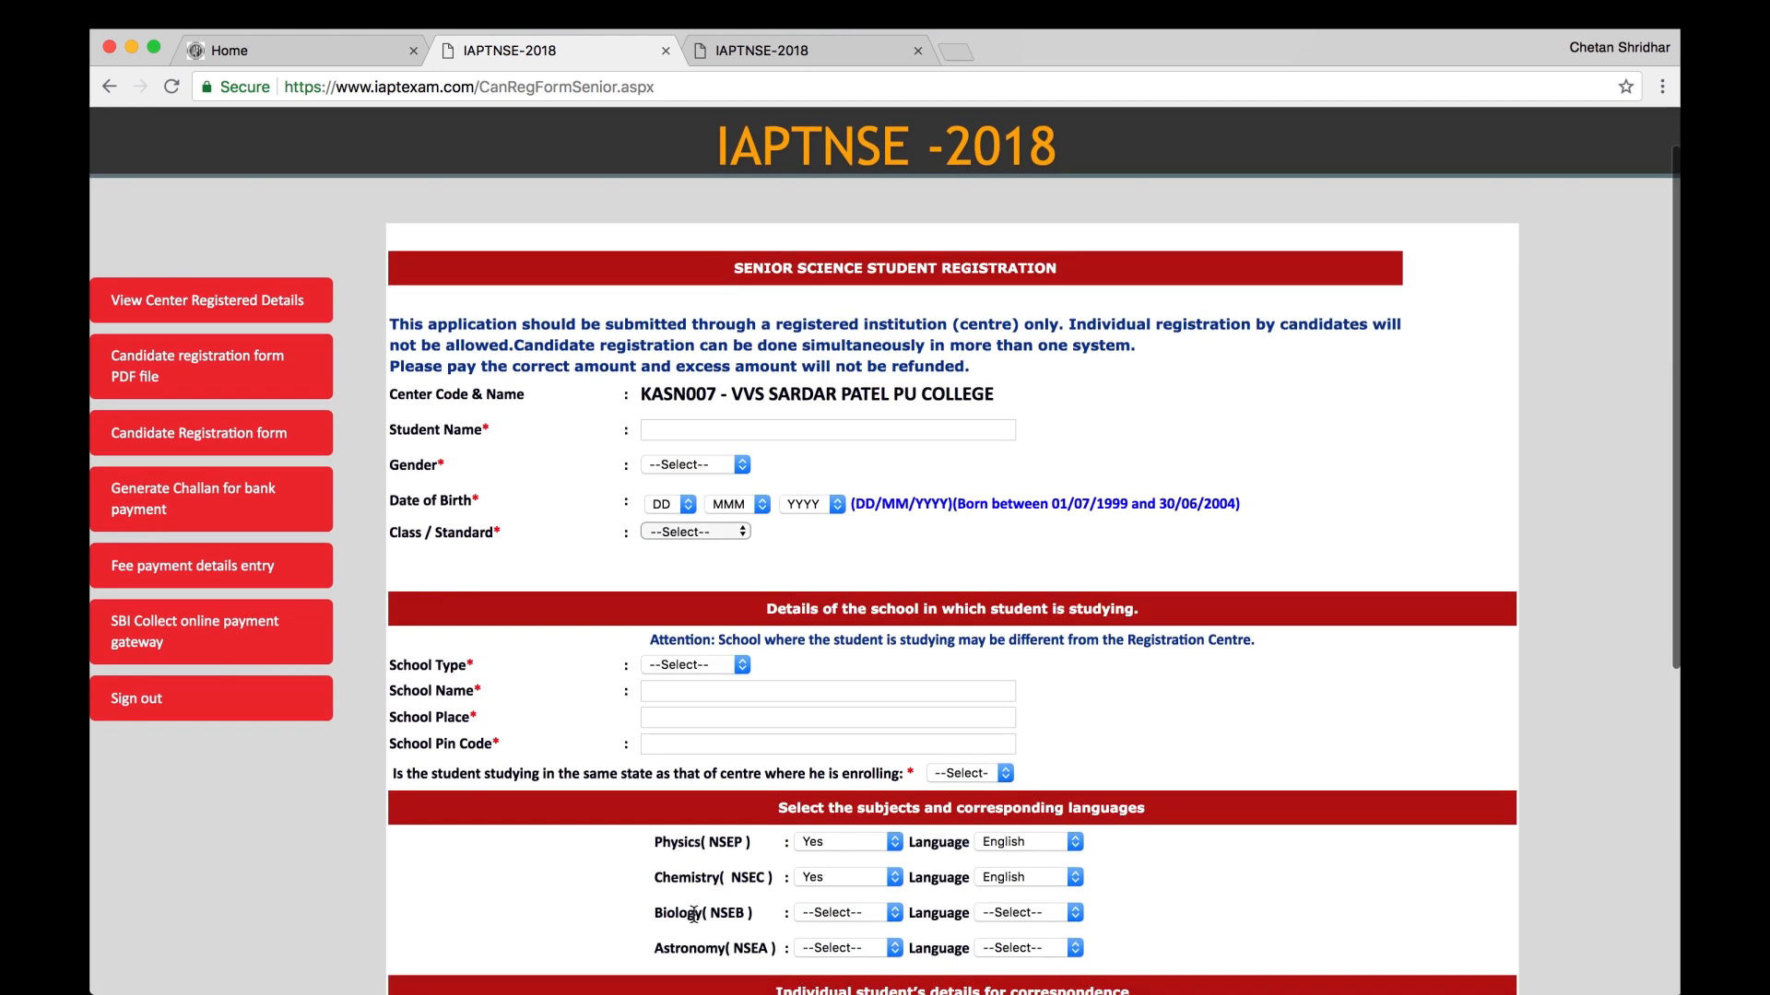
pyautogui.scroll(-4, 694, 914)
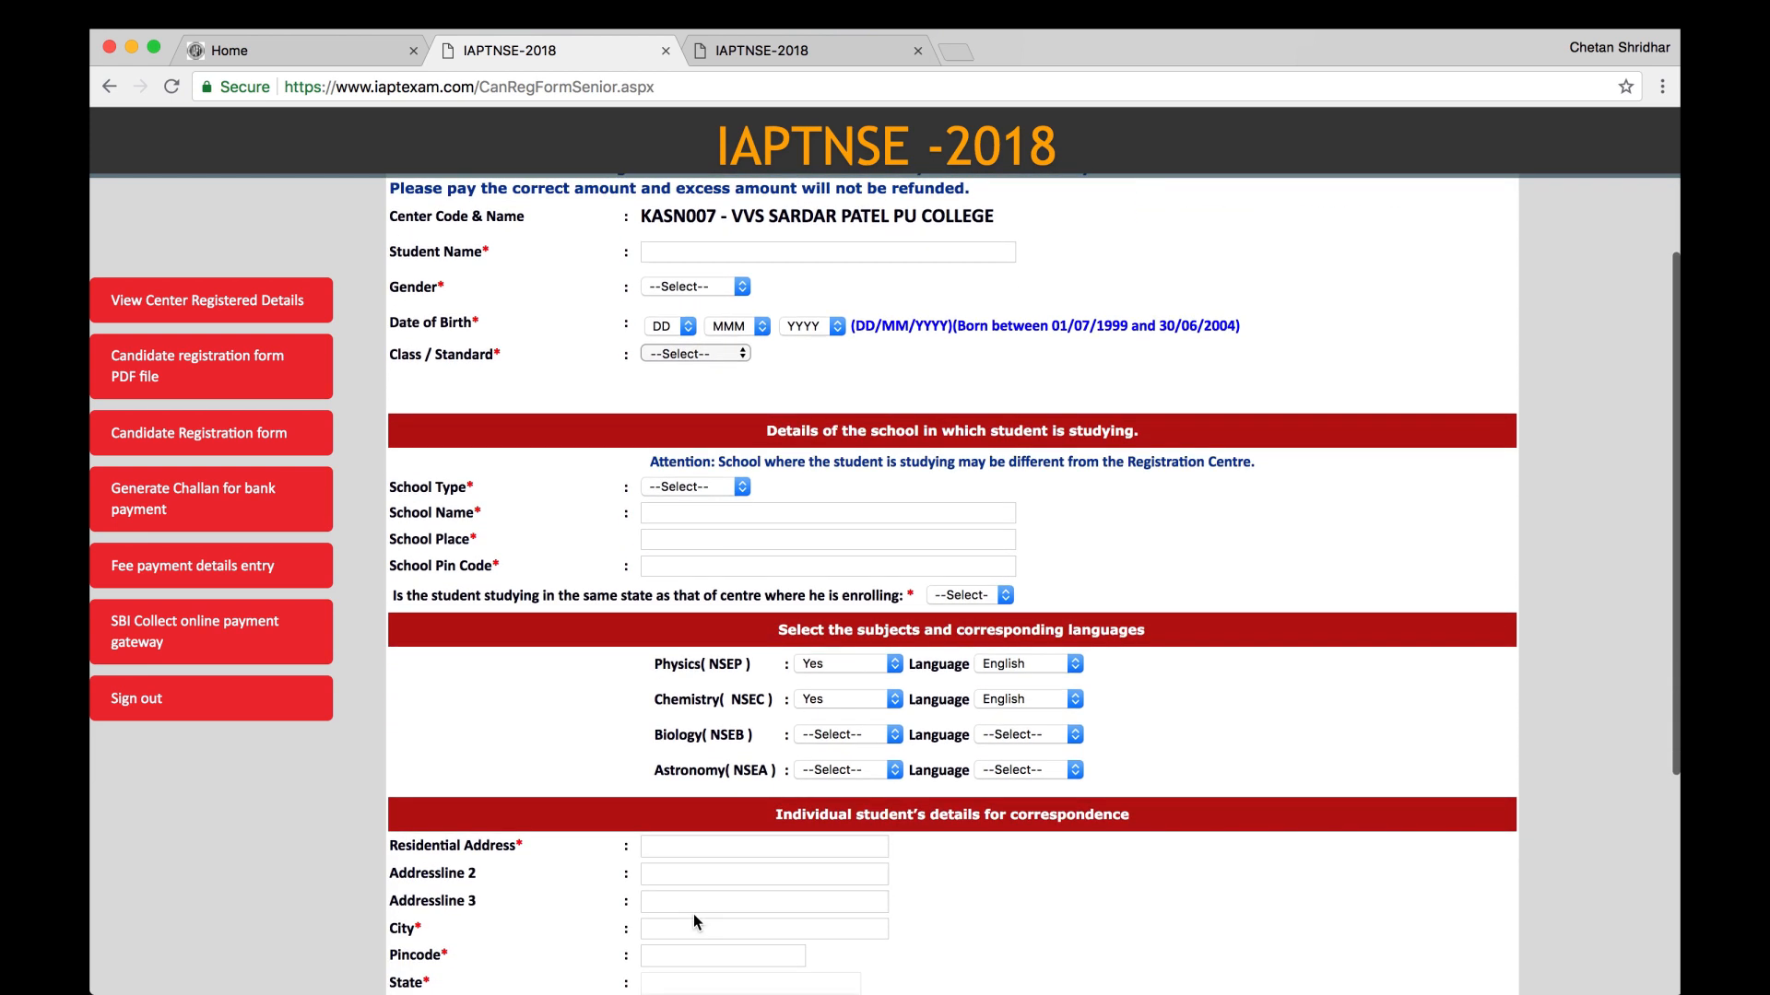
pyautogui.scroll(-4, 693, 913)
pyautogui.scroll(-3, 693, 914)
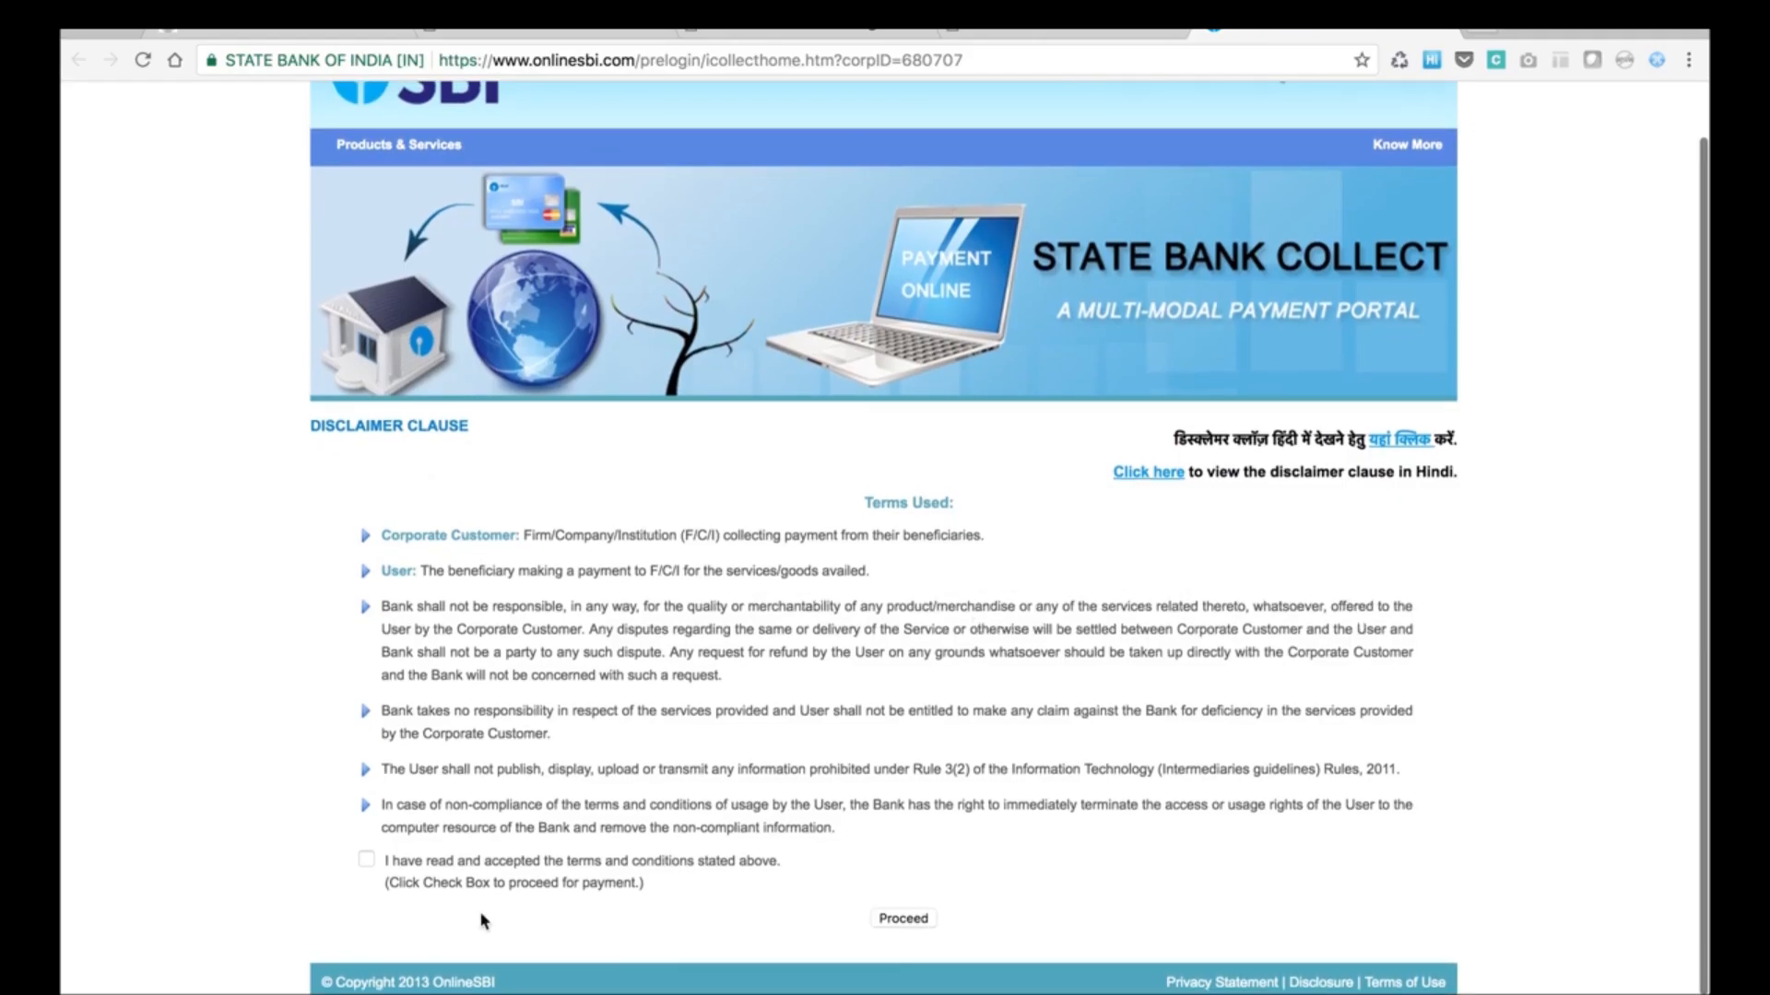
# - Accept the disclaimer terms, proceed, and open the payment category list
pyautogui.click(365, 861)
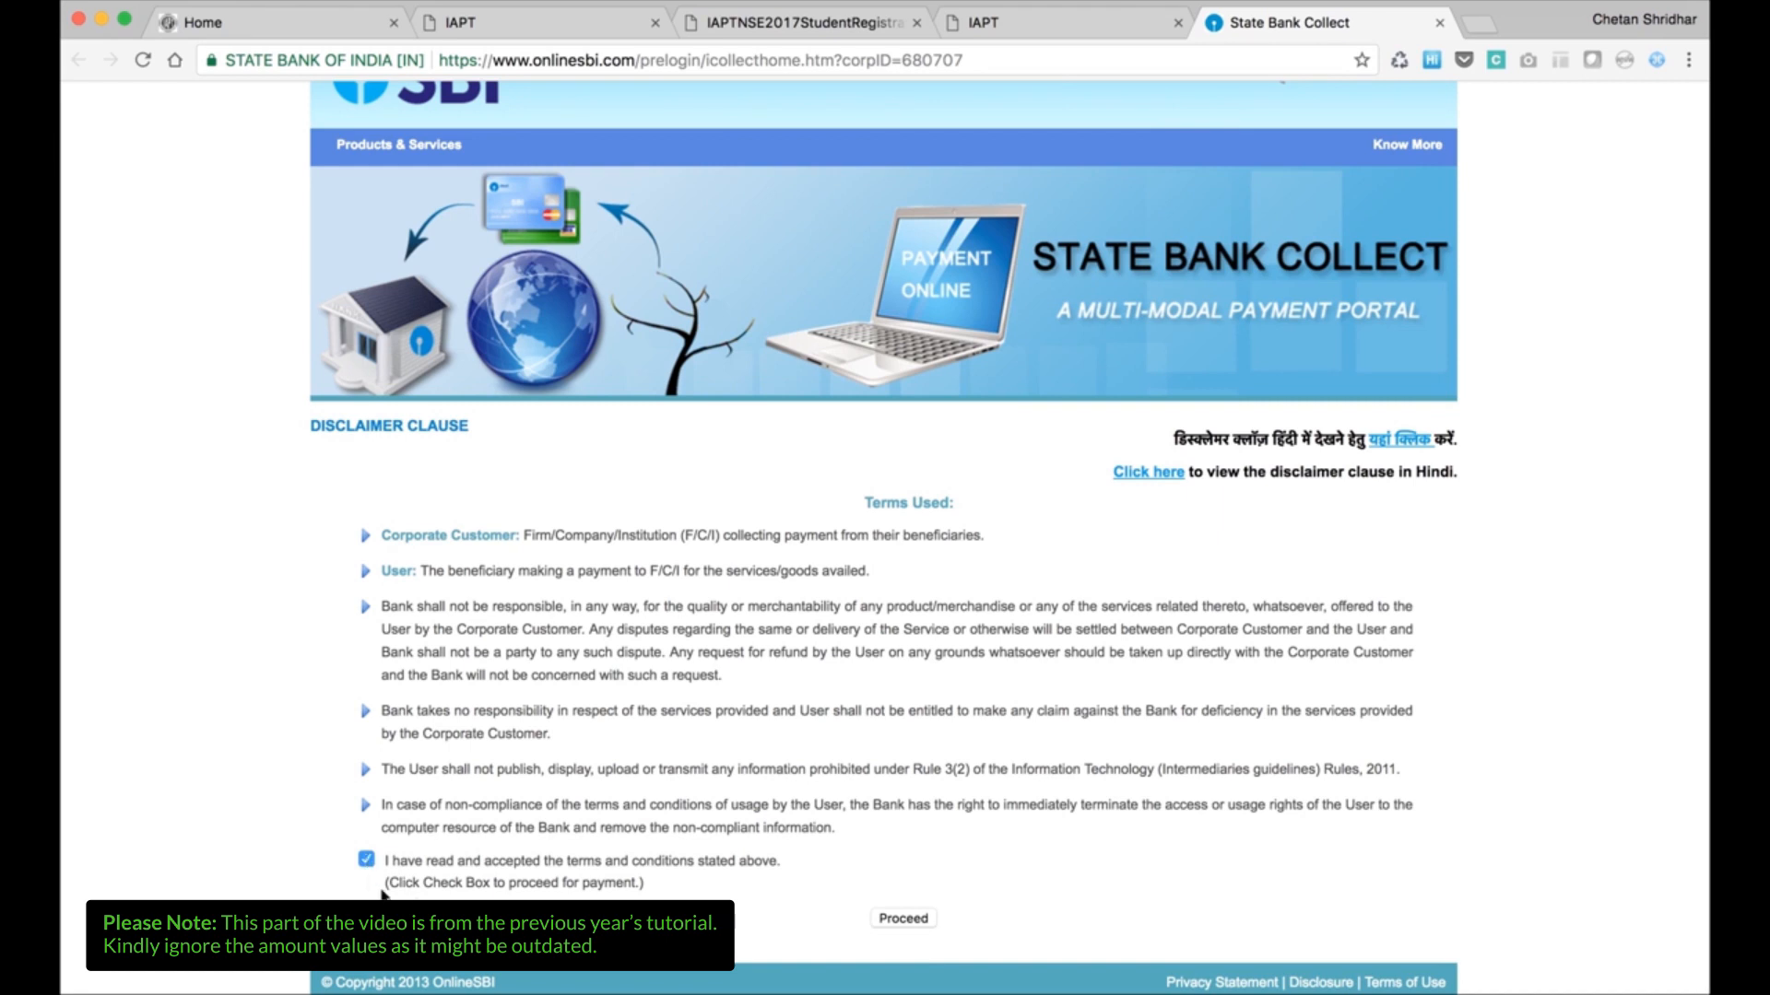
pyautogui.click(903, 918)
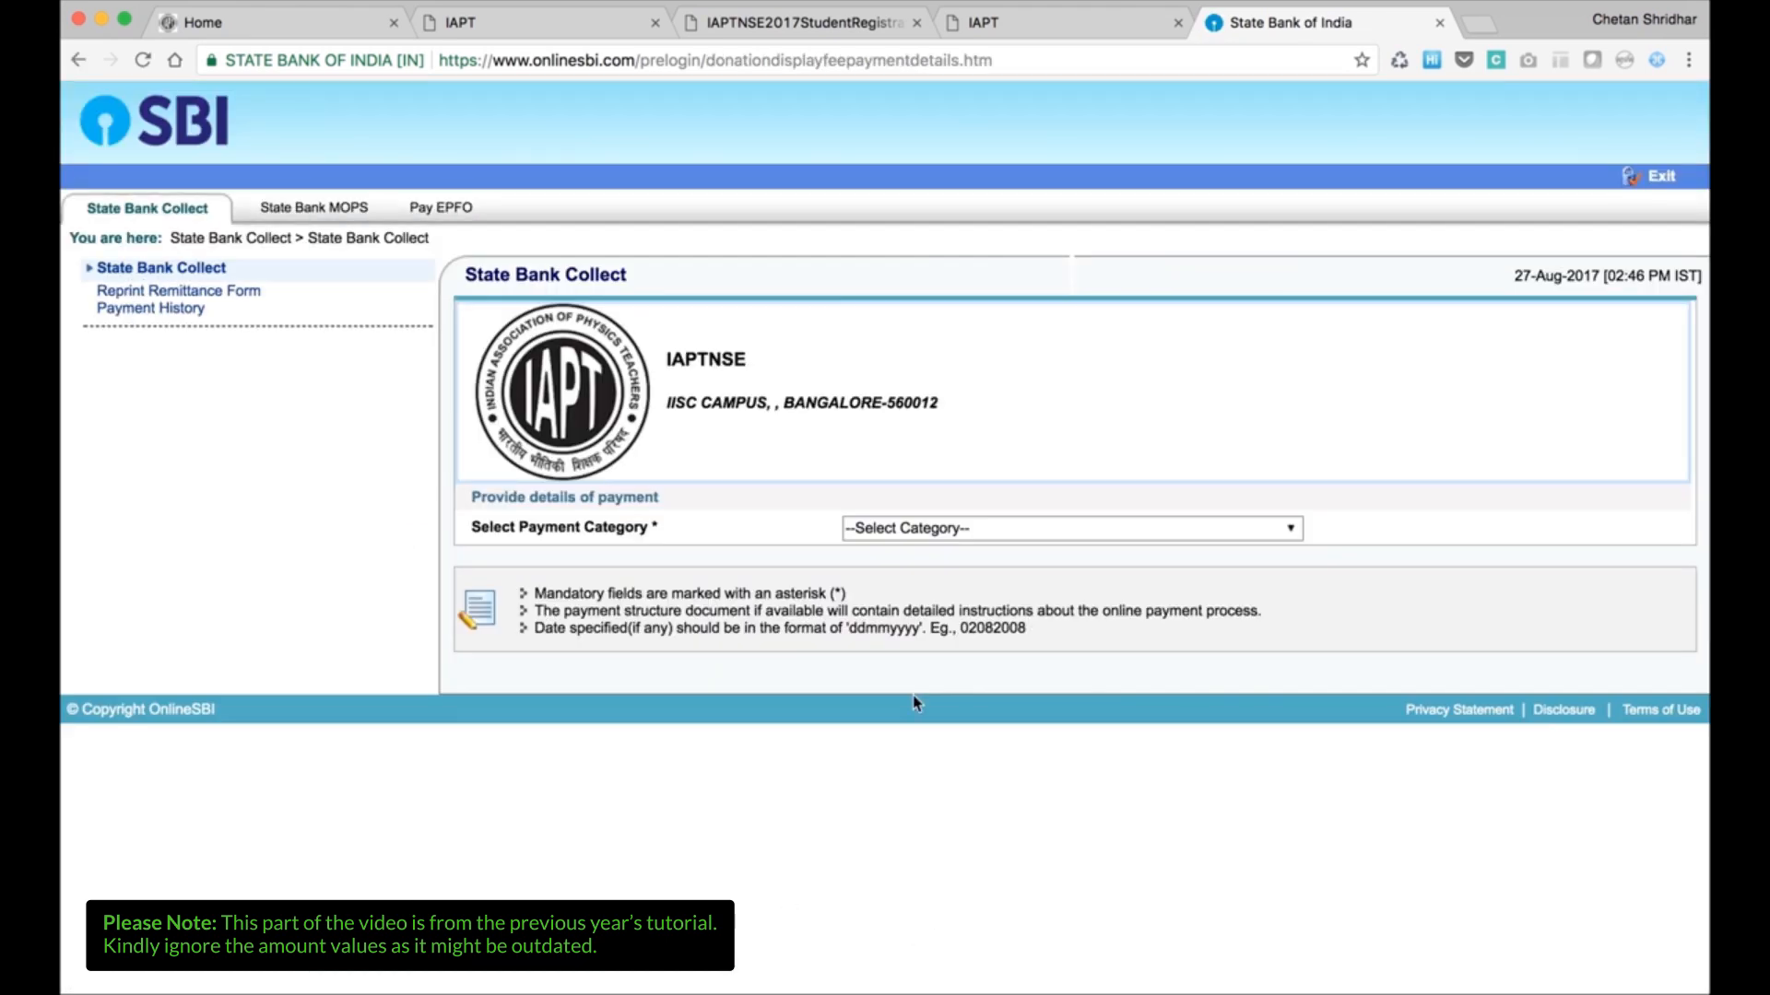
pyautogui.click(1012, 538)
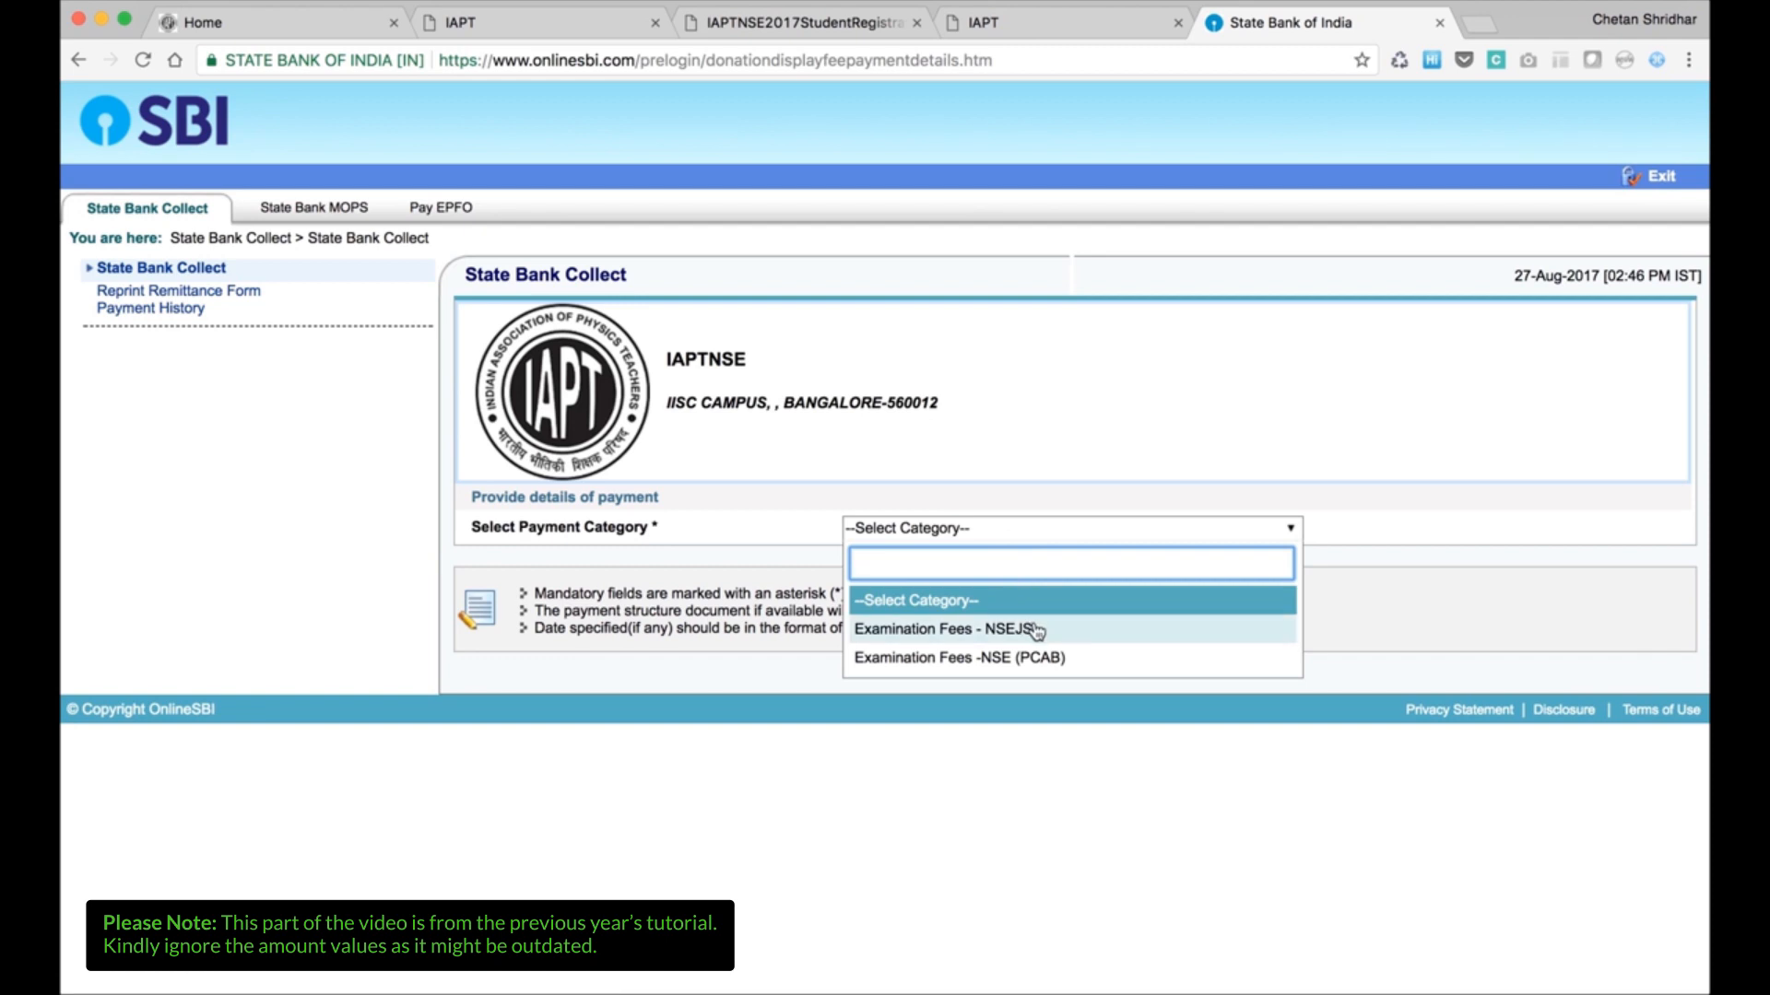
# - Choose Examination Fees - NSE (PCAB) and fill centre name, code, 2 students, email, mobile, in-charge, amount 480, remarks and payer name
pyautogui.click(1044, 659)
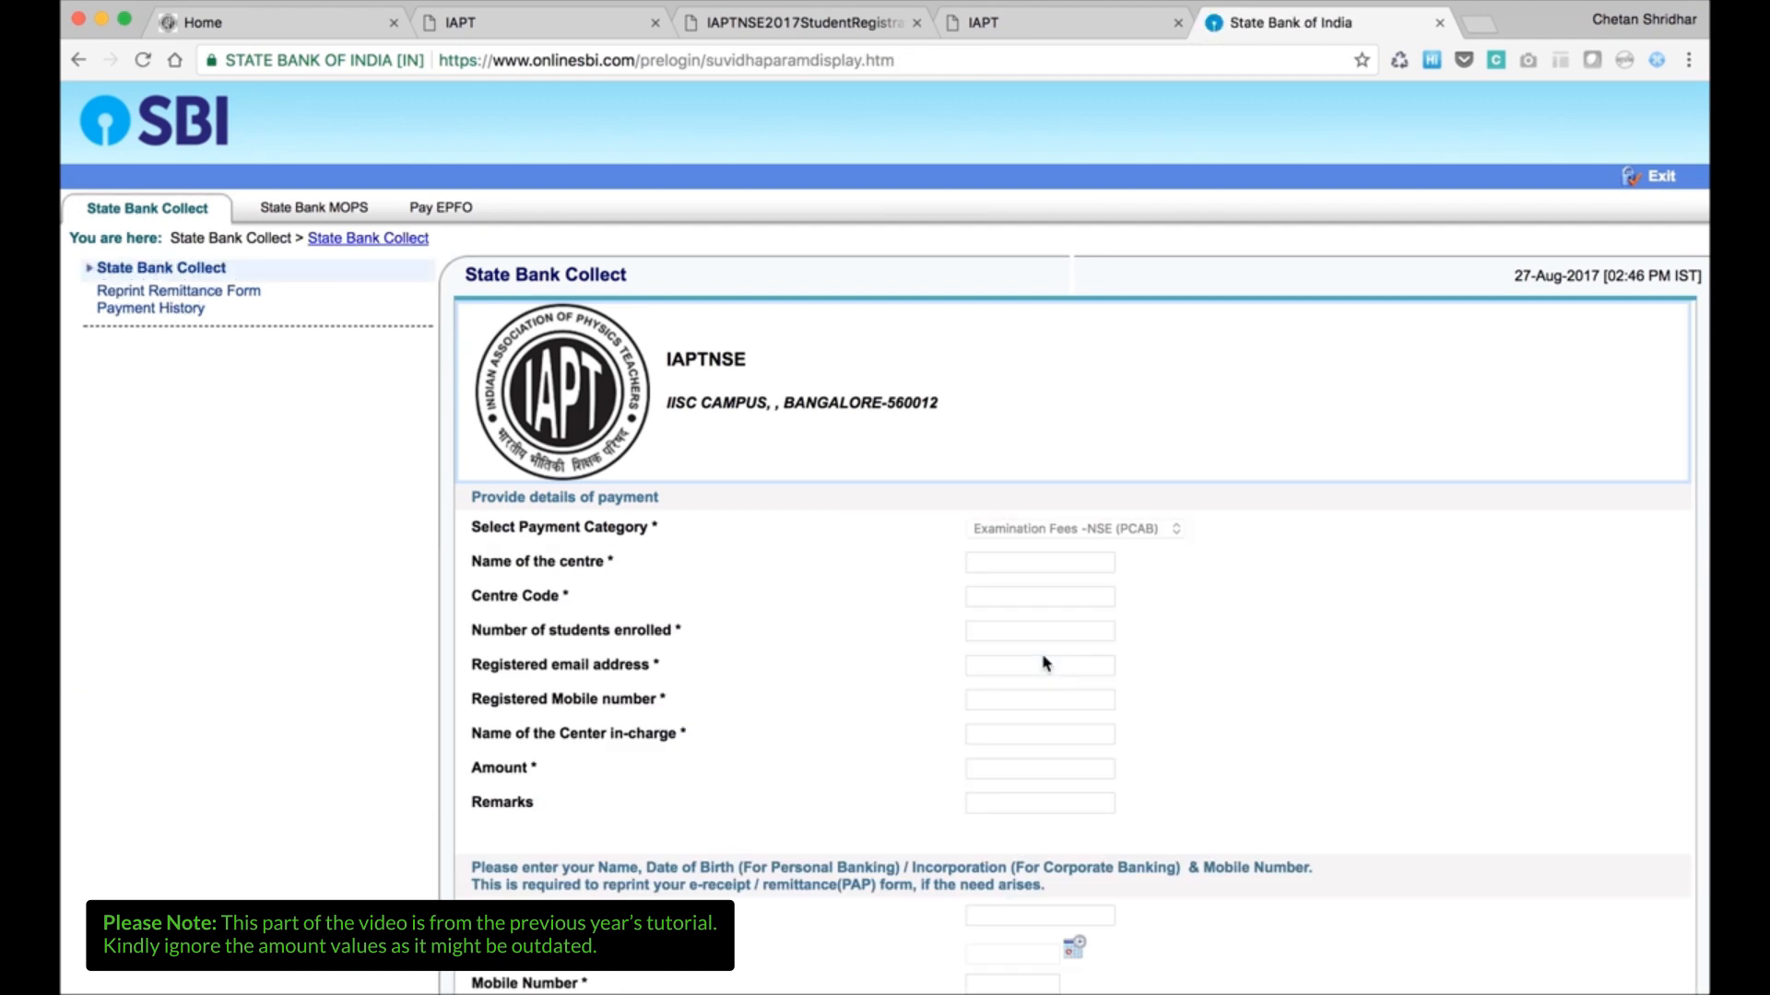
pyautogui.click(1012, 564)
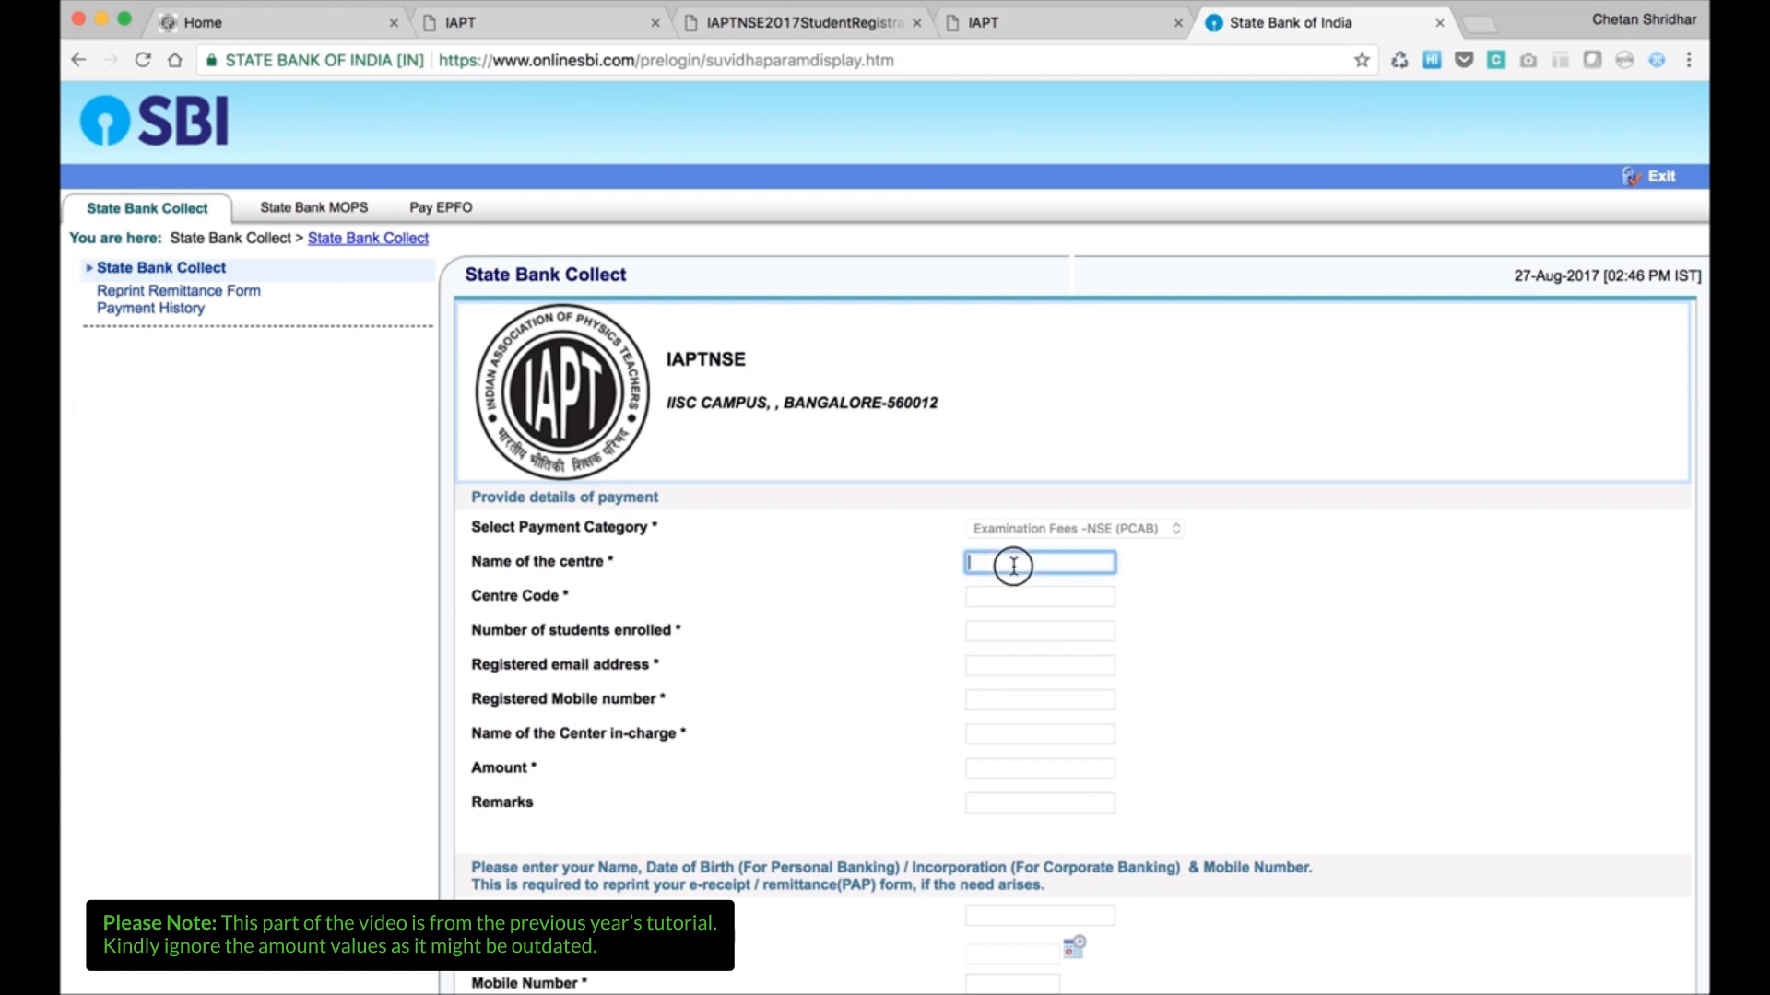
pyautogui.write('VVS Sard')
pyautogui.write('ar Patel')
pyautogui.press('Tab')
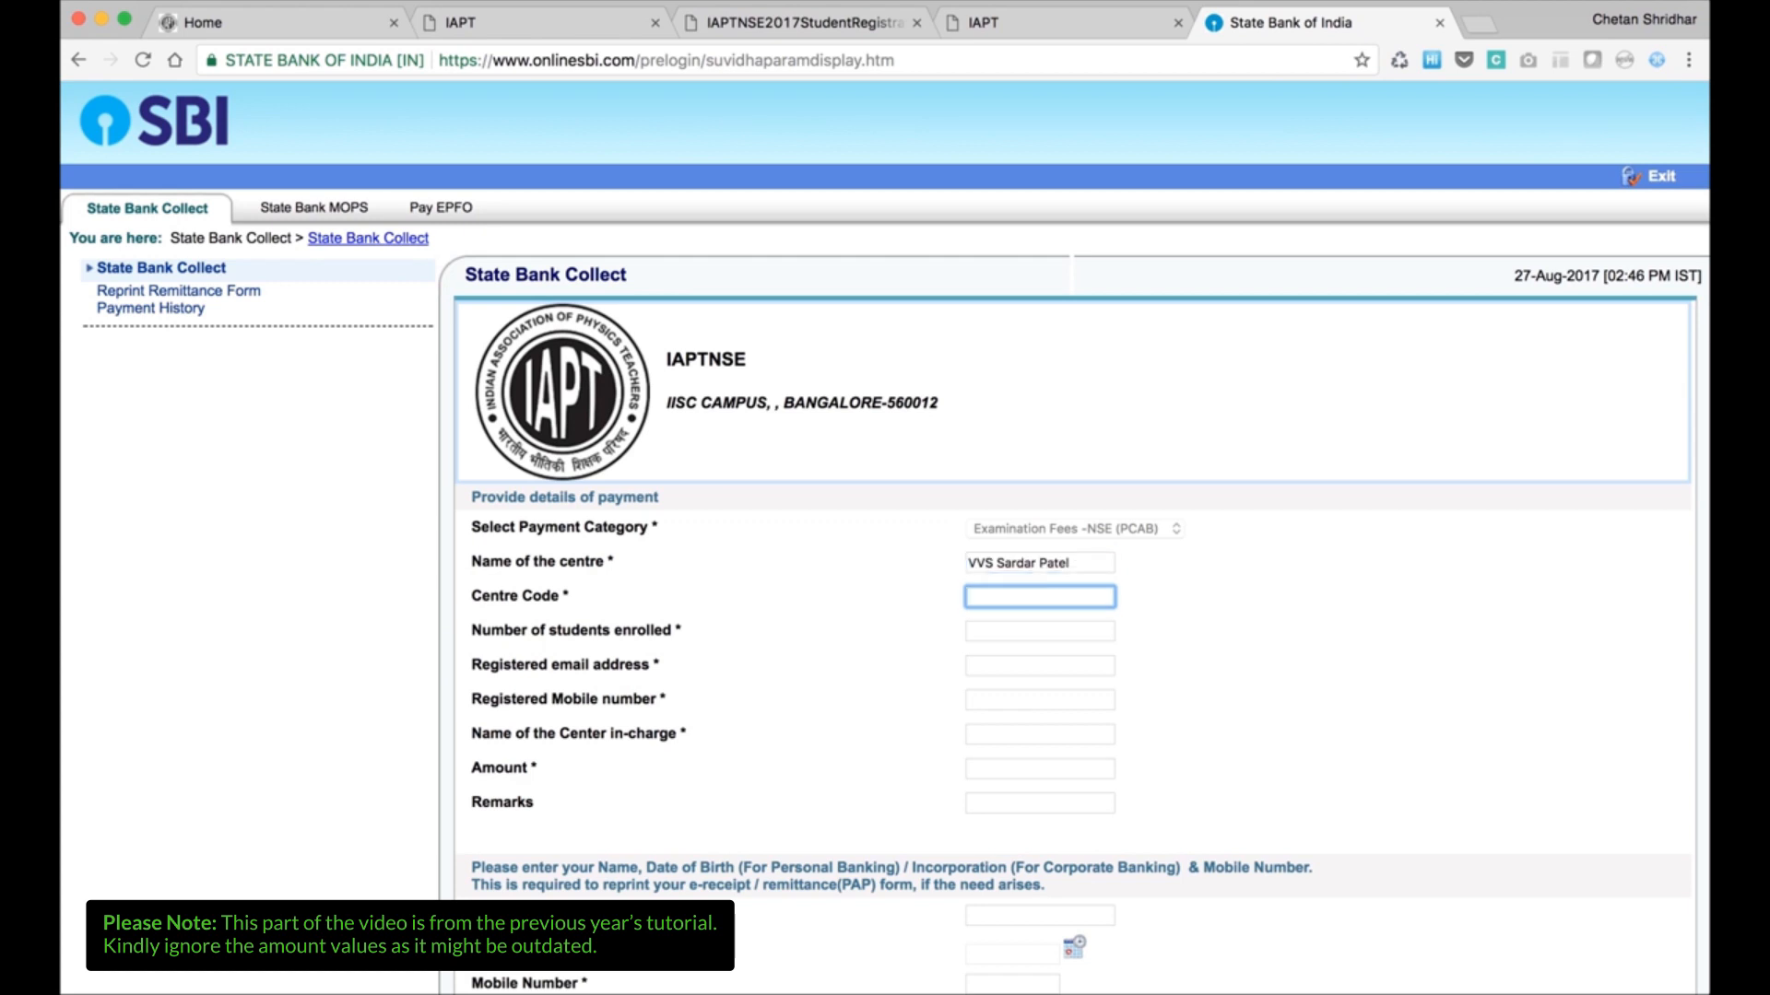
pyautogui.write('KAS000')
pyautogui.write('3')
pyautogui.press('Tab')
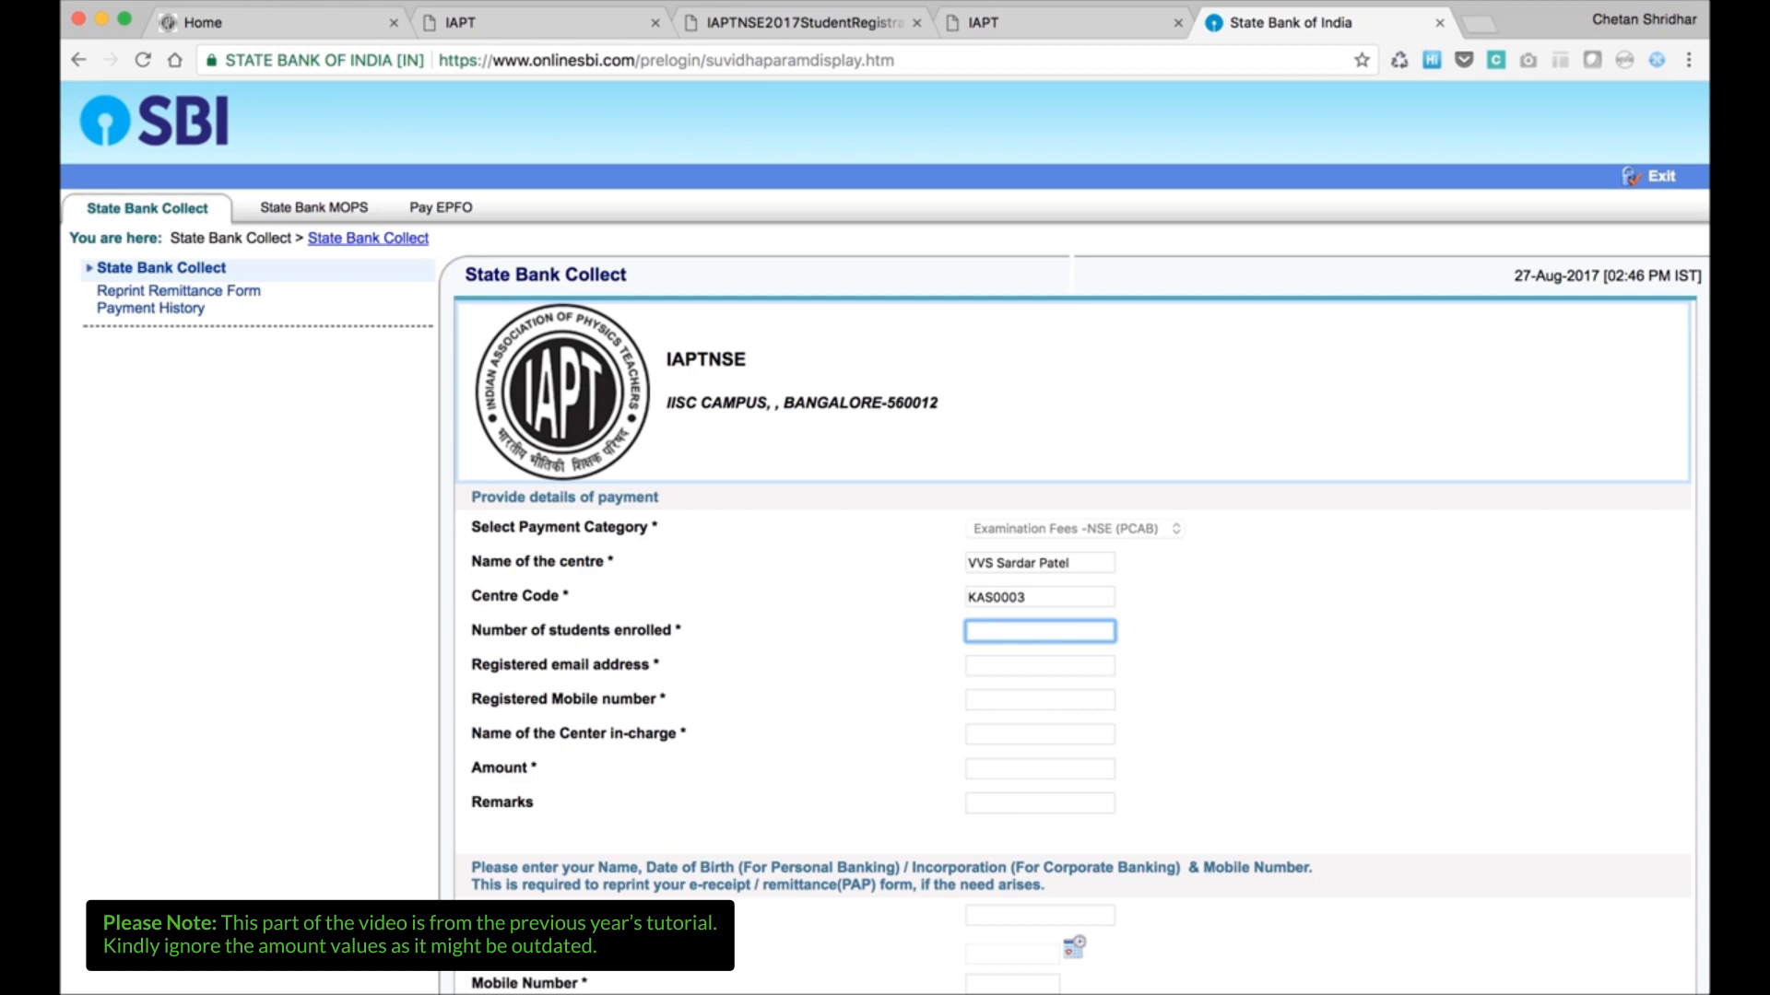
pyautogui.write('2')
pyautogui.press('Tab')
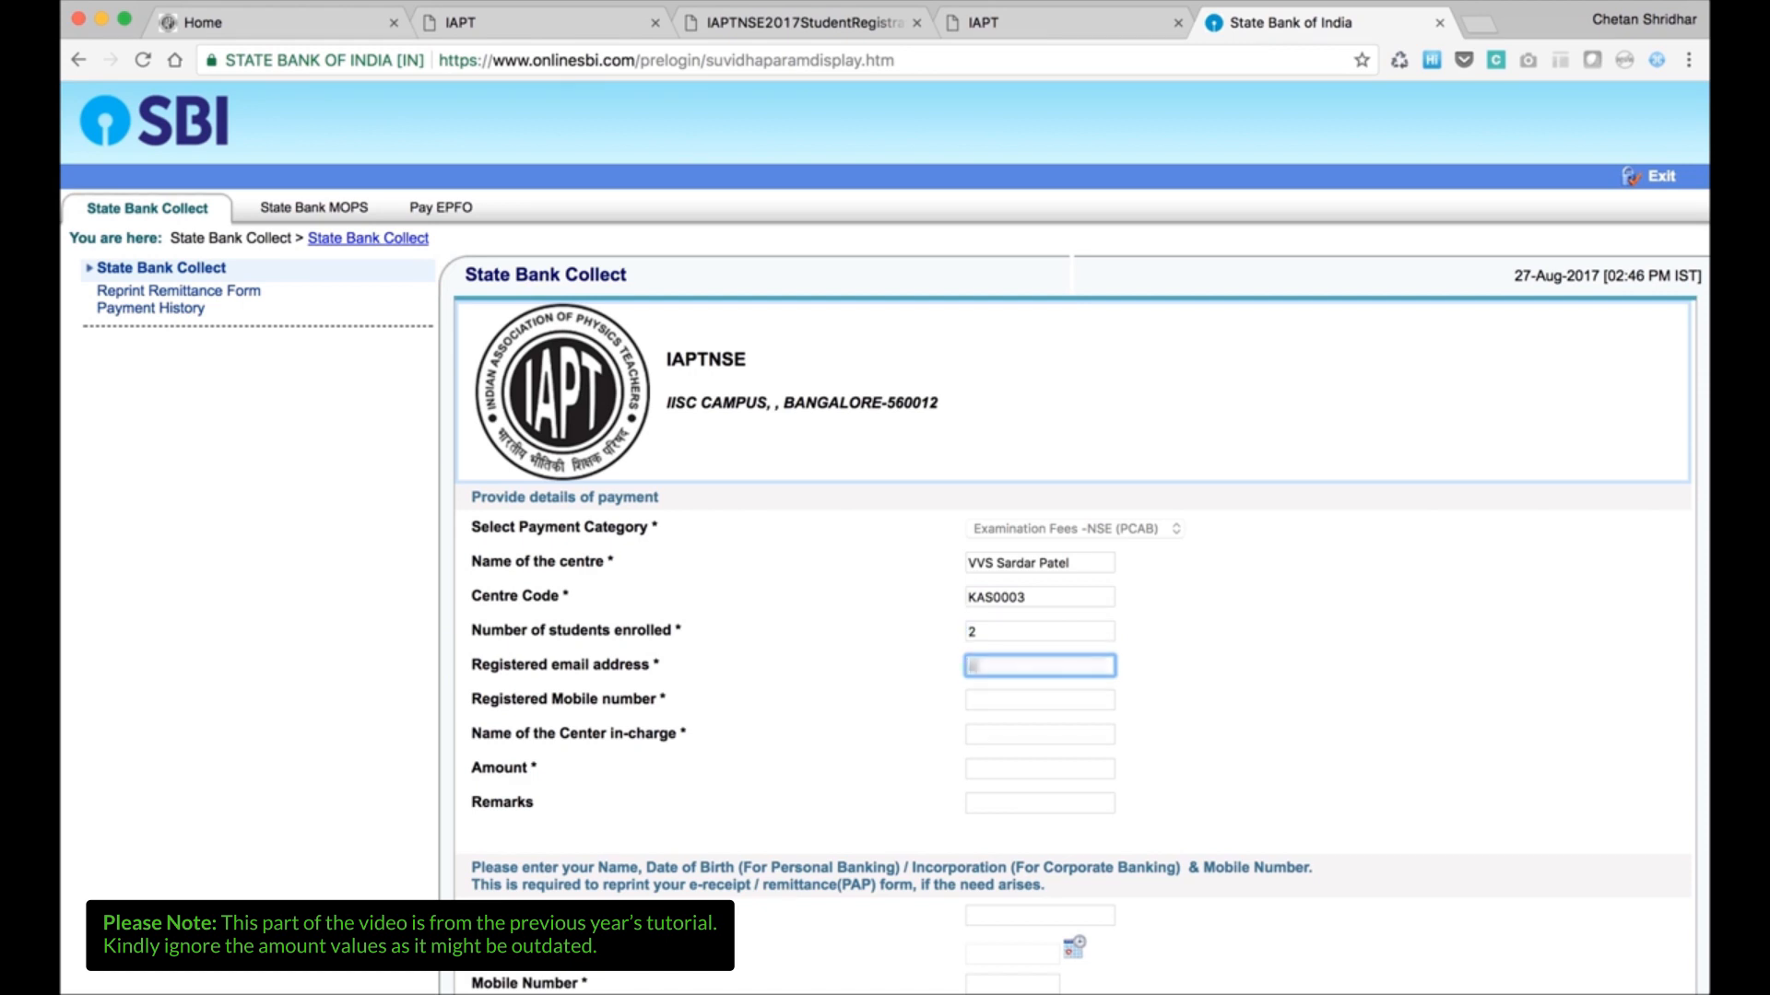
pyautogui.press('Tab')
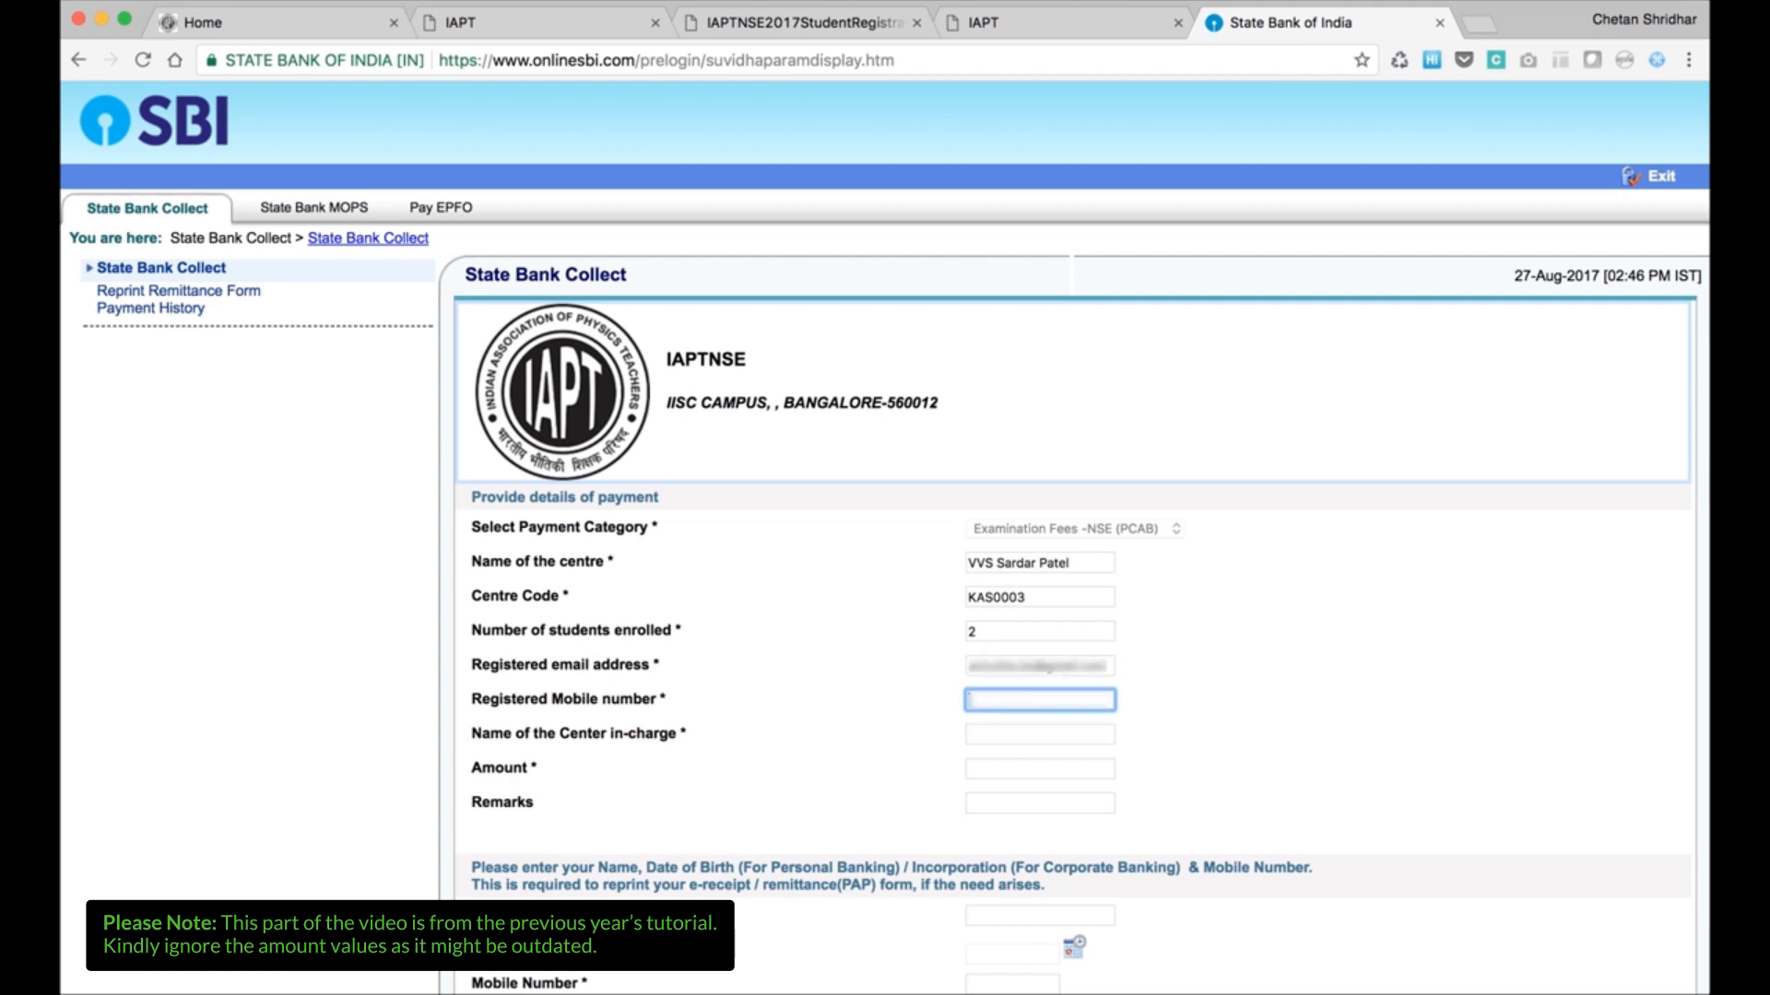
pyautogui.press('Tab')
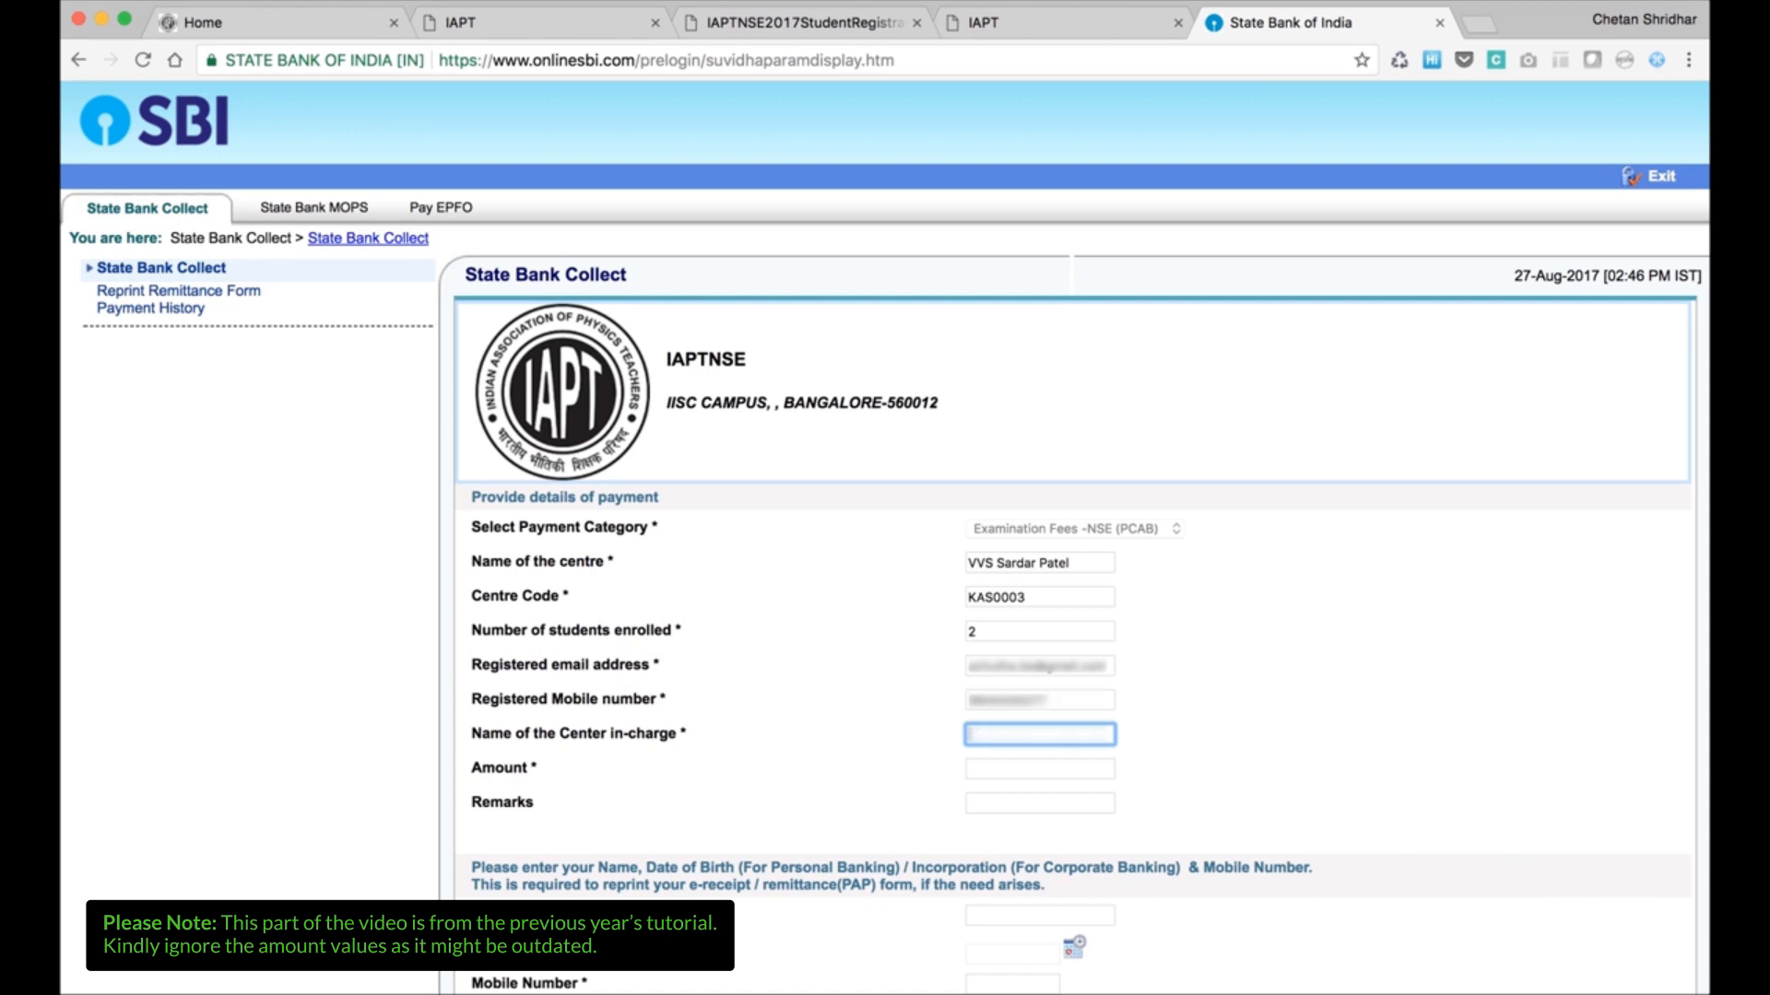
pyautogui.write('Bahadu')
pyautogui.write('r BB')
pyautogui.press('Tab')
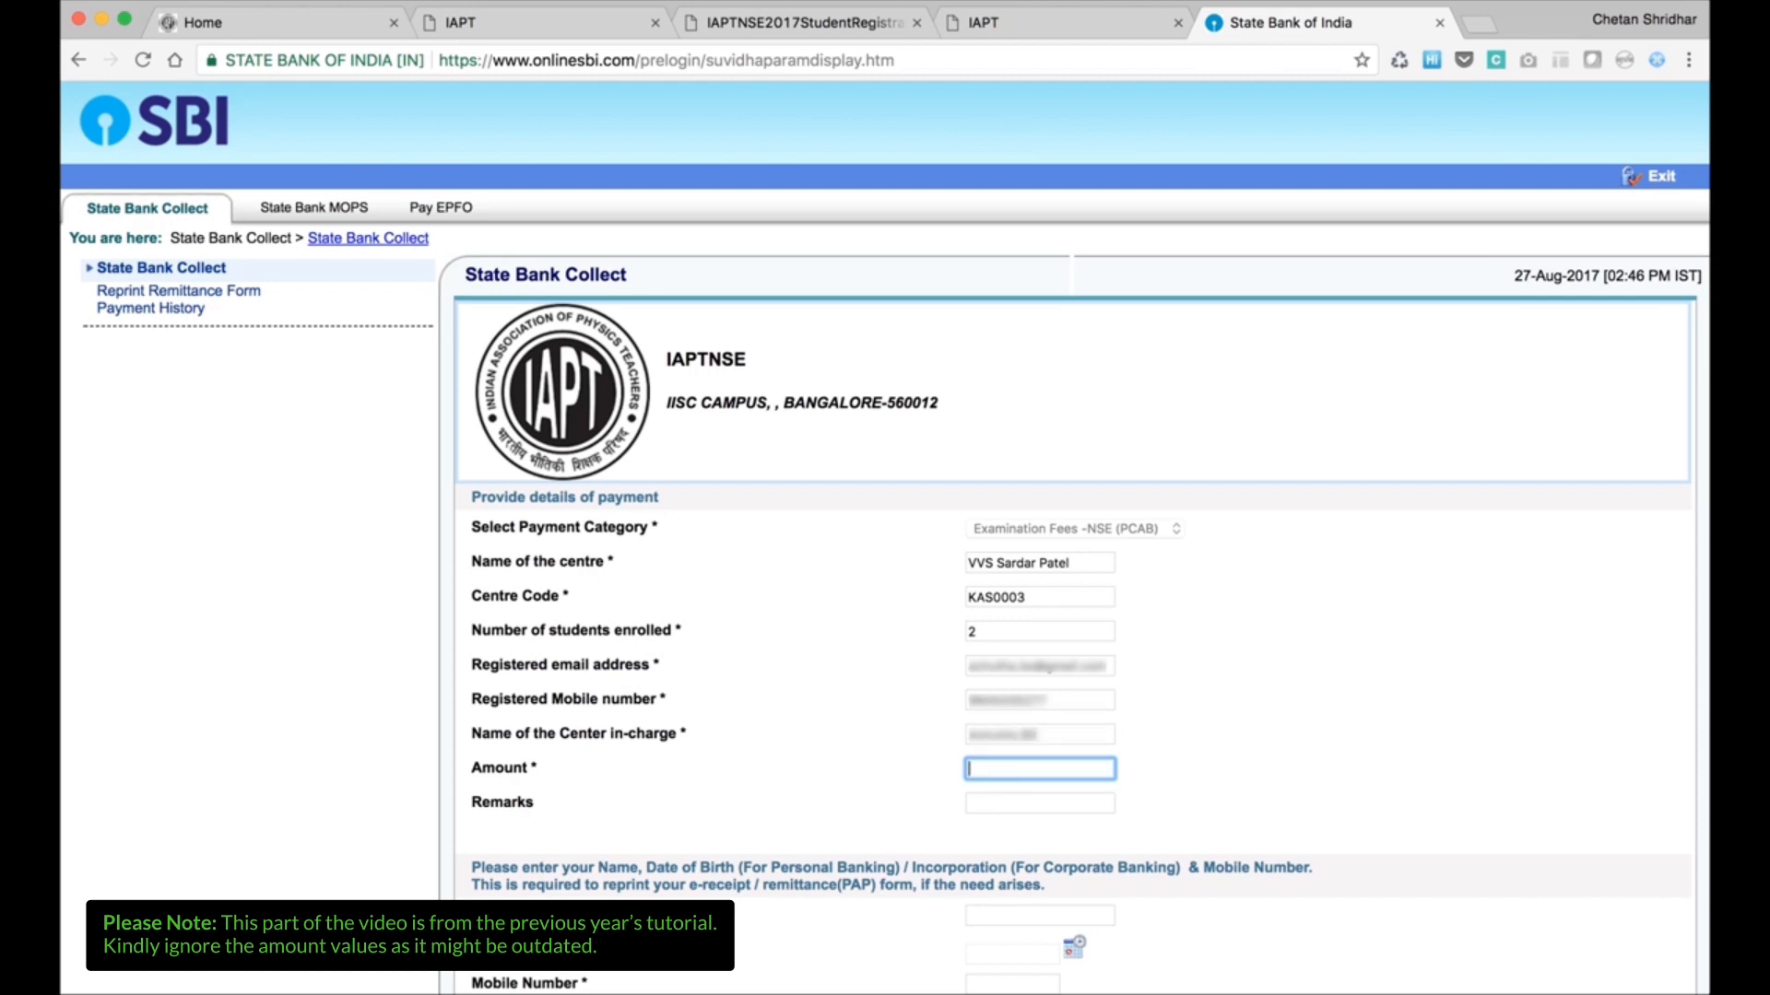
pyautogui.write('48')
pyautogui.write('0')
pyautogui.press('Tab')
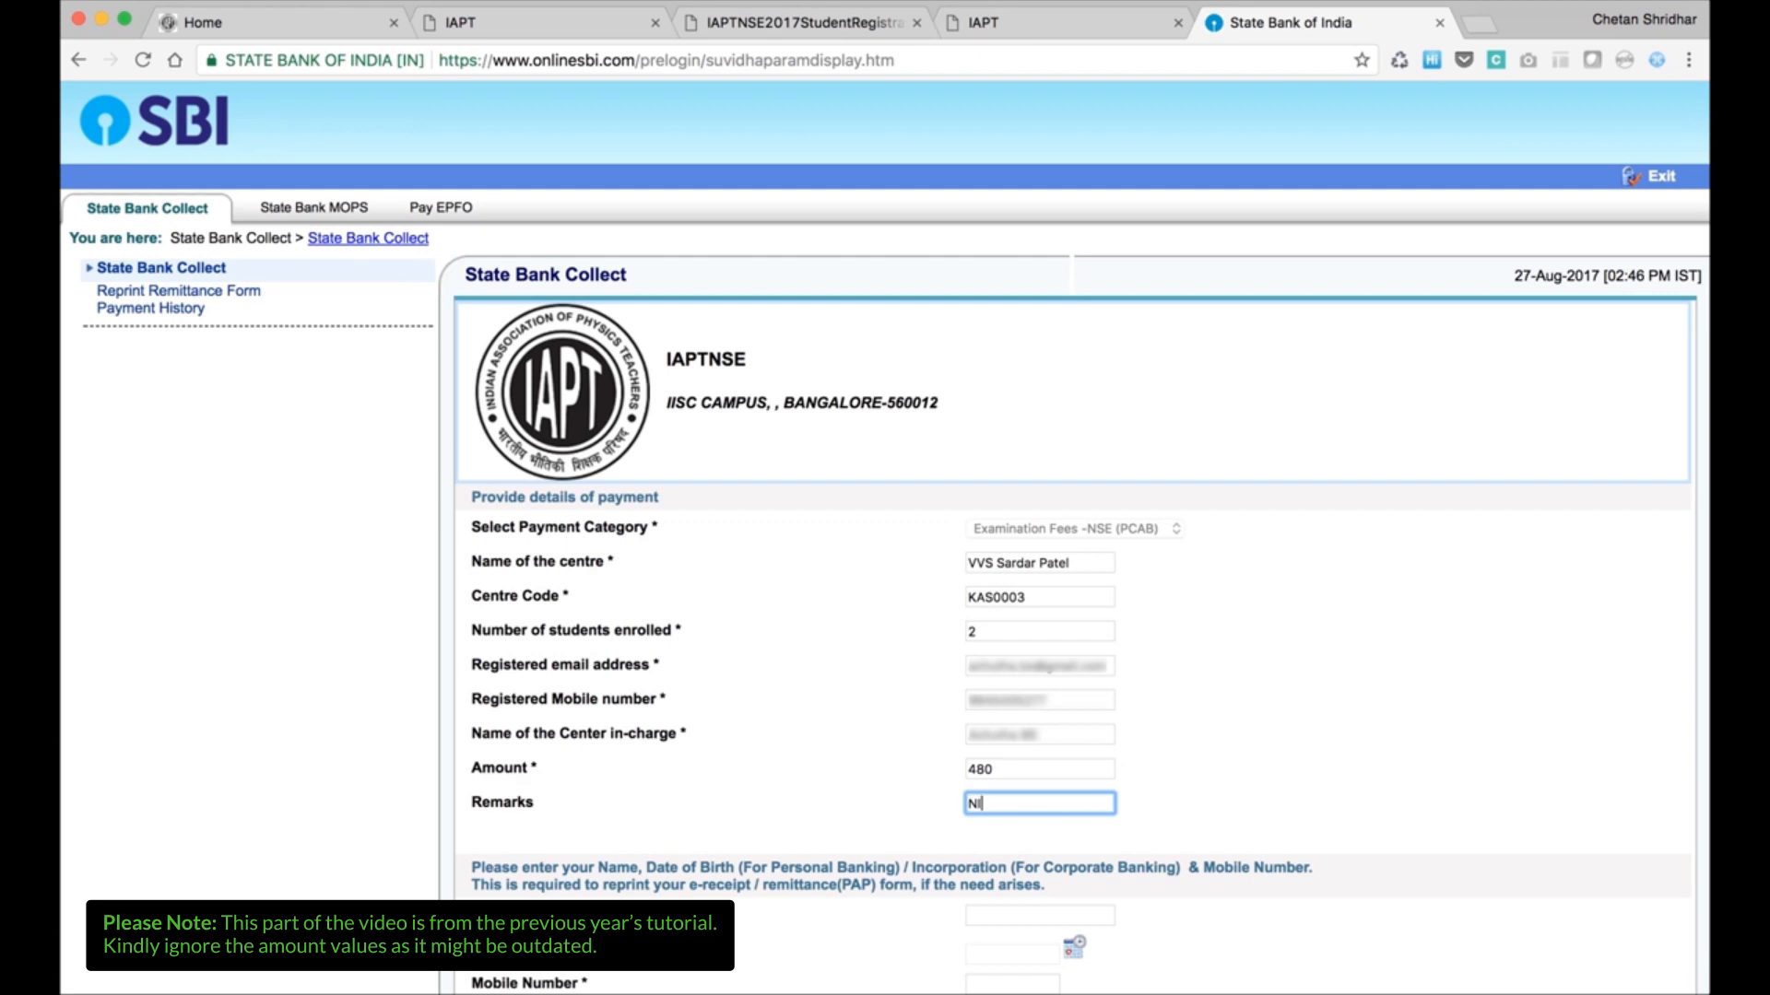
pyautogui.write('na')
pyautogui.press('Tab')
pyautogui.scroll(-2, 1037, 553)
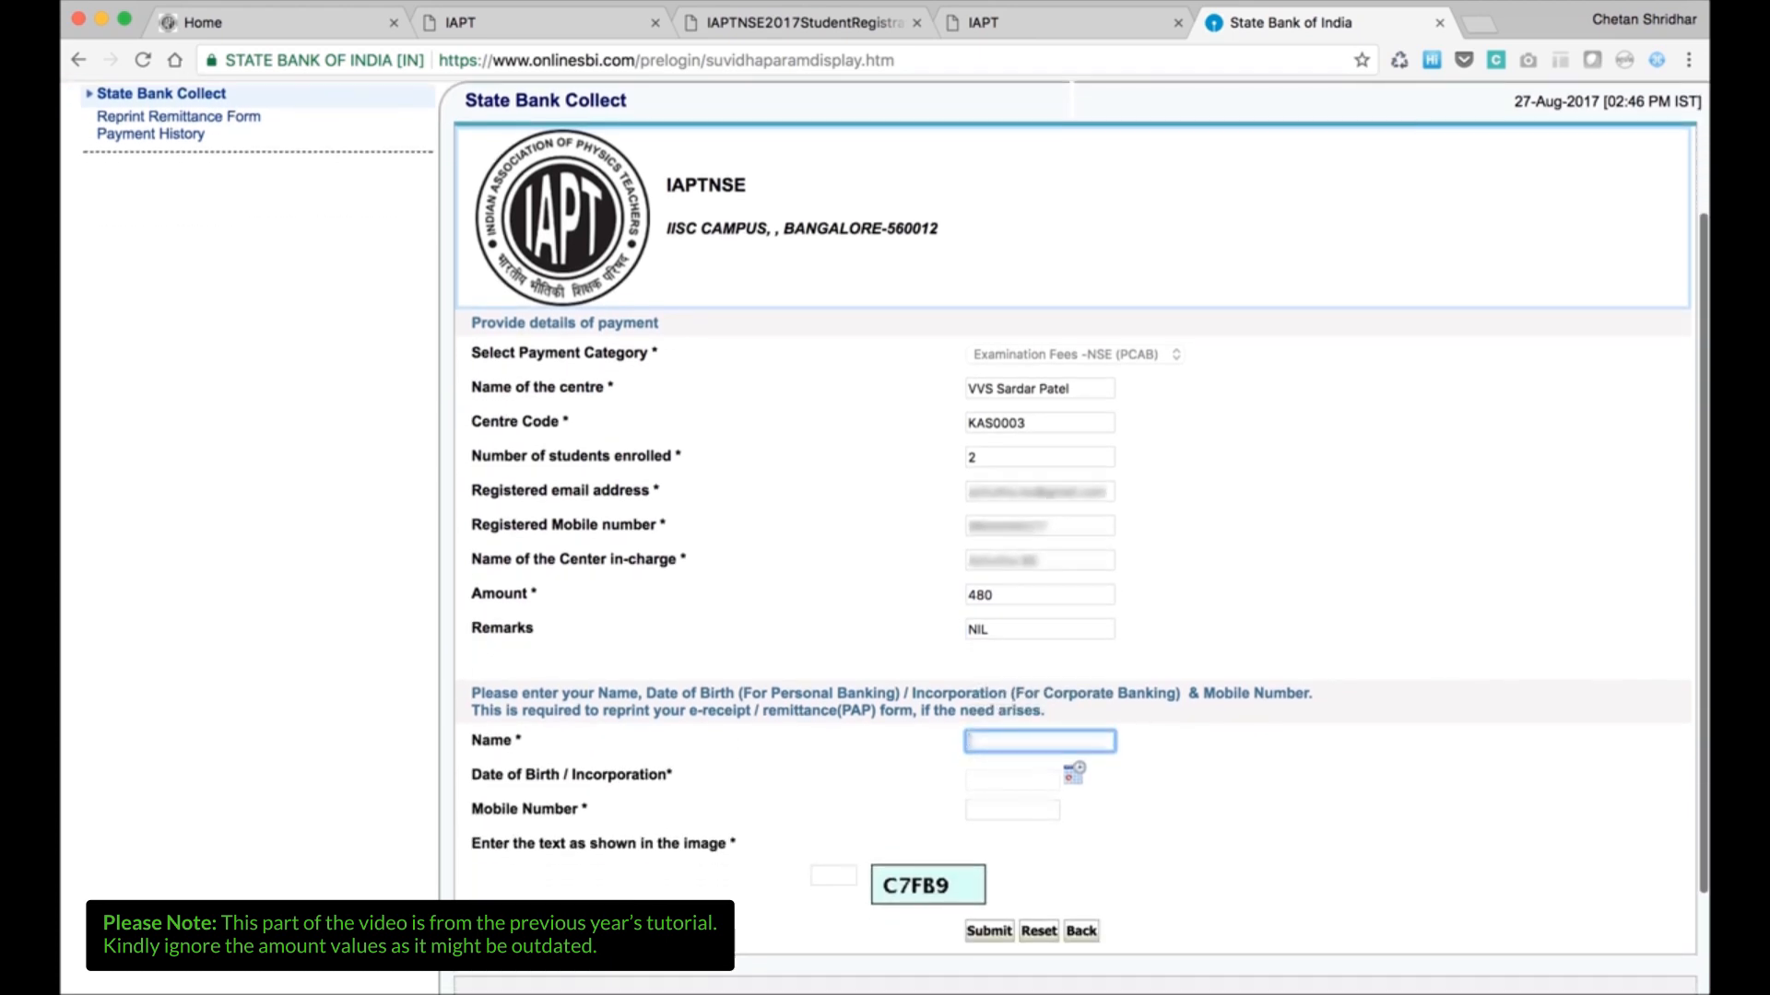
pyautogui.write('Achutha')
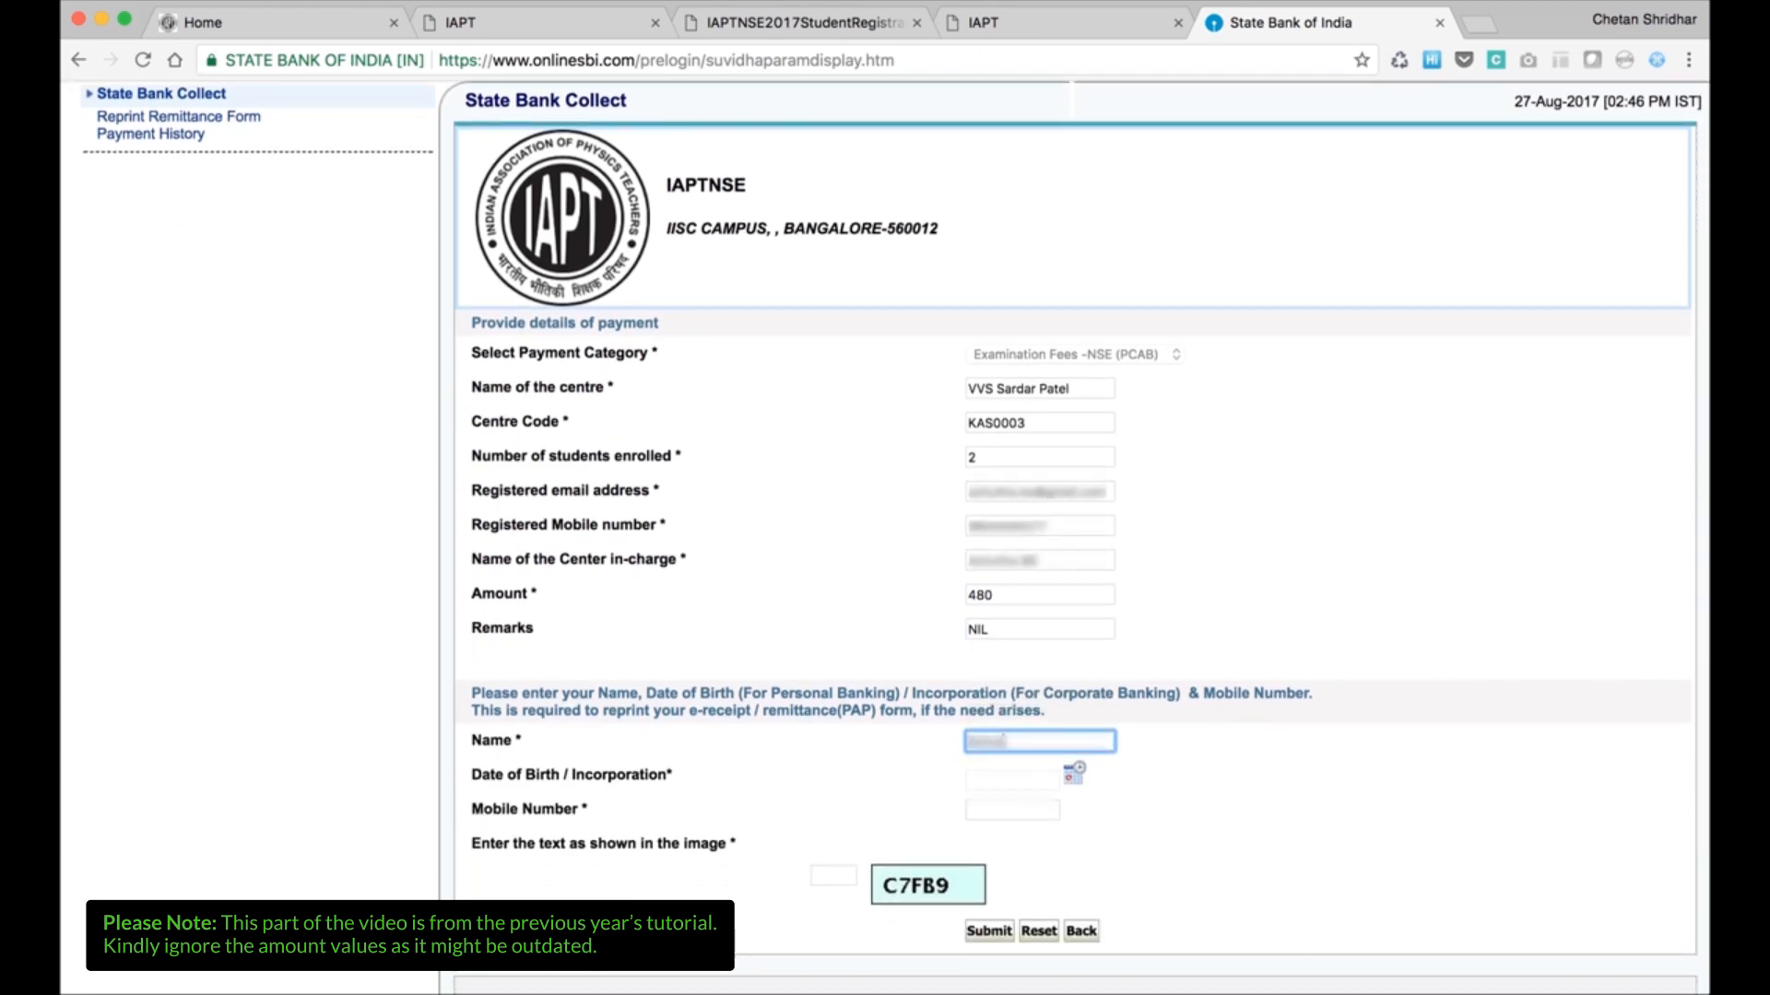
pyautogui.write(' BS')
pyautogui.press('Tab')
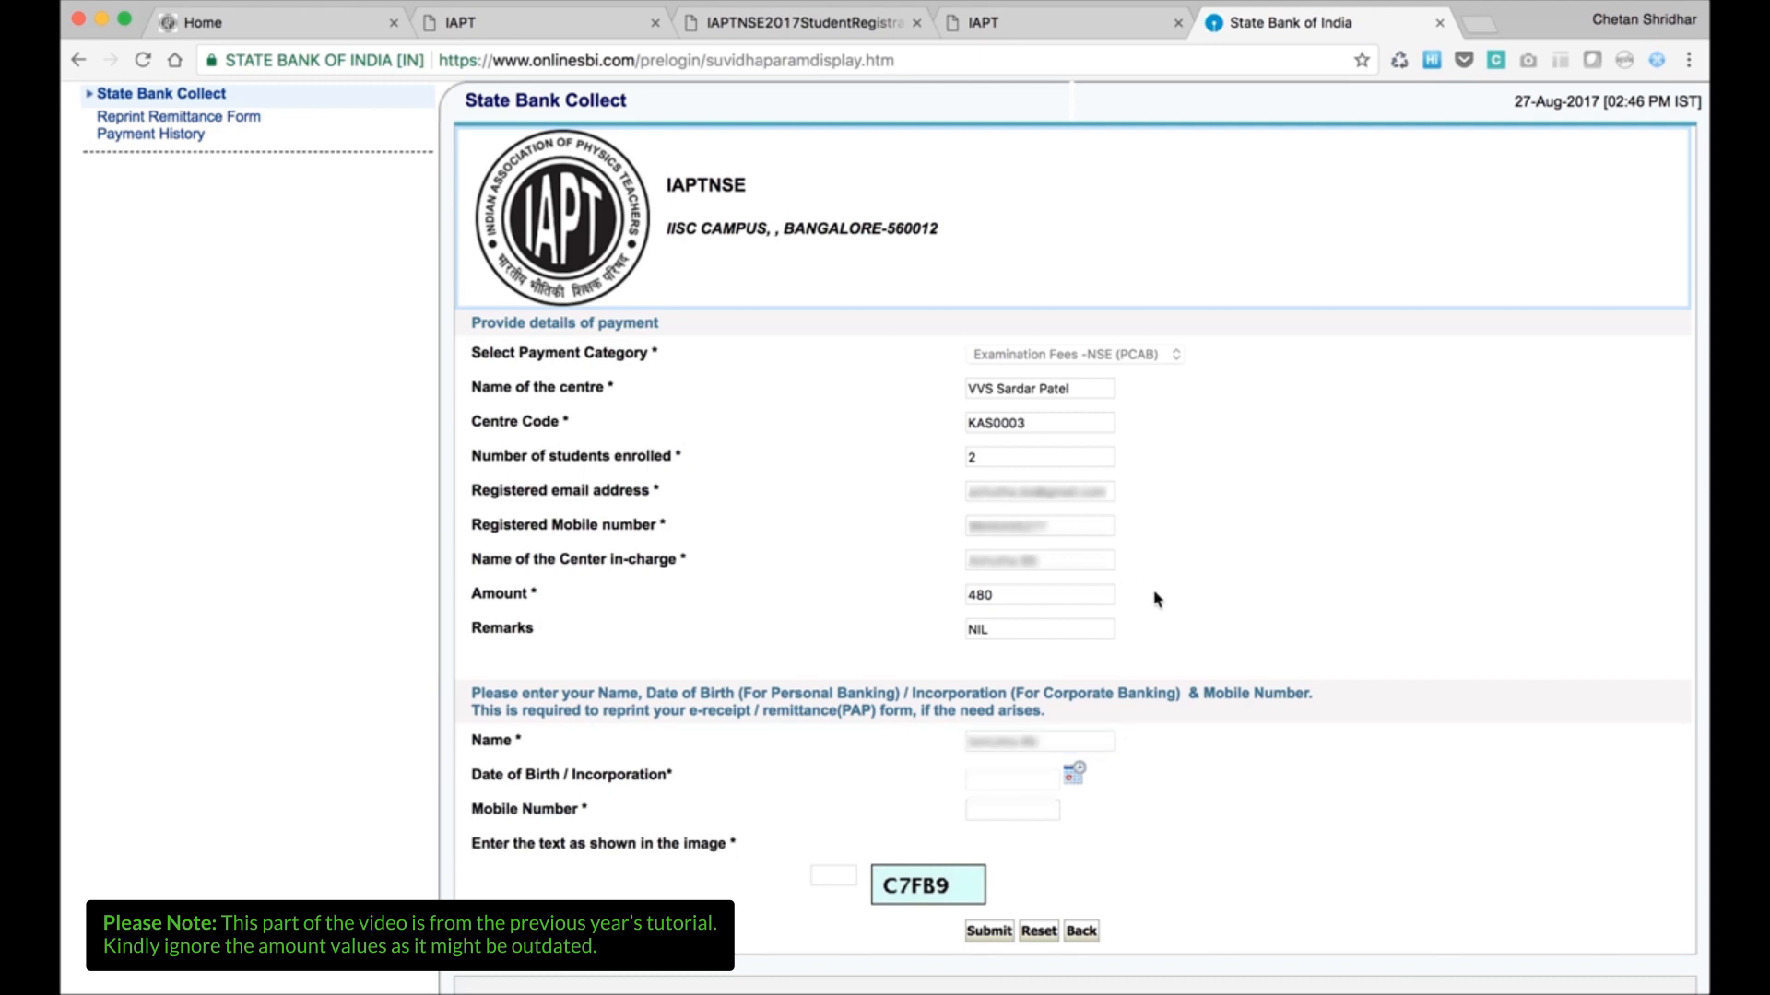
pyautogui.click(1073, 773)
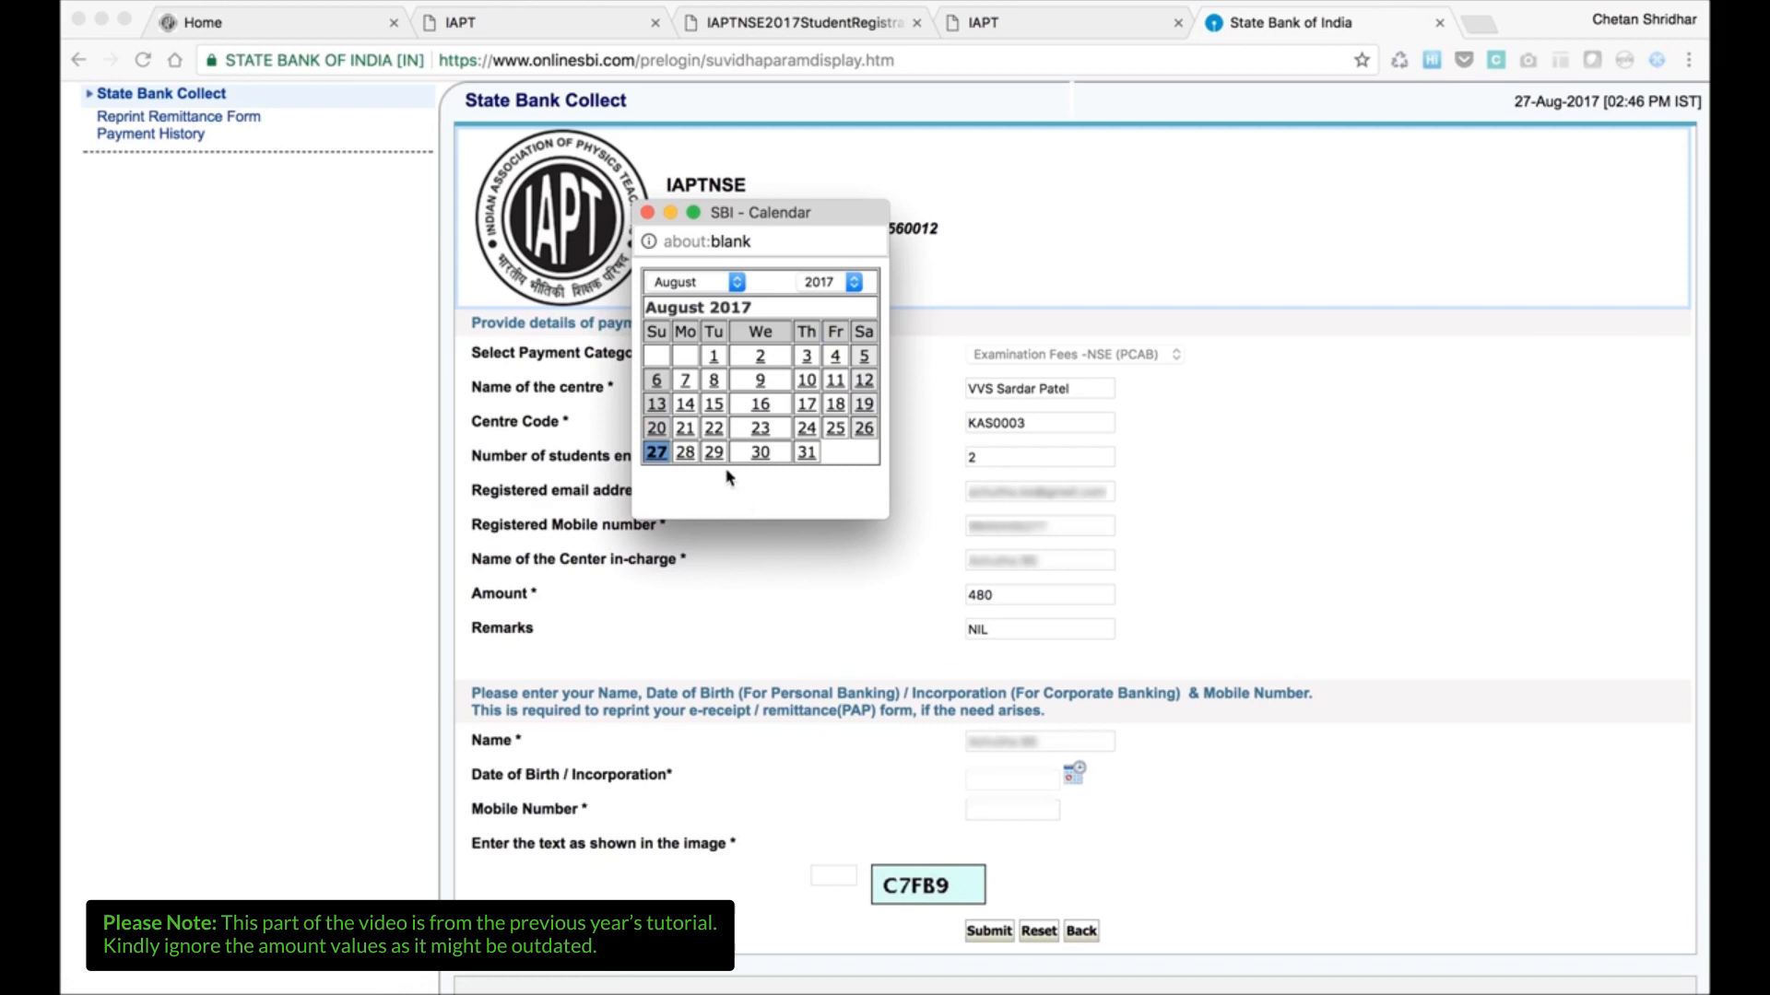
pyautogui.click(659, 452)
pyautogui.click(1011, 810)
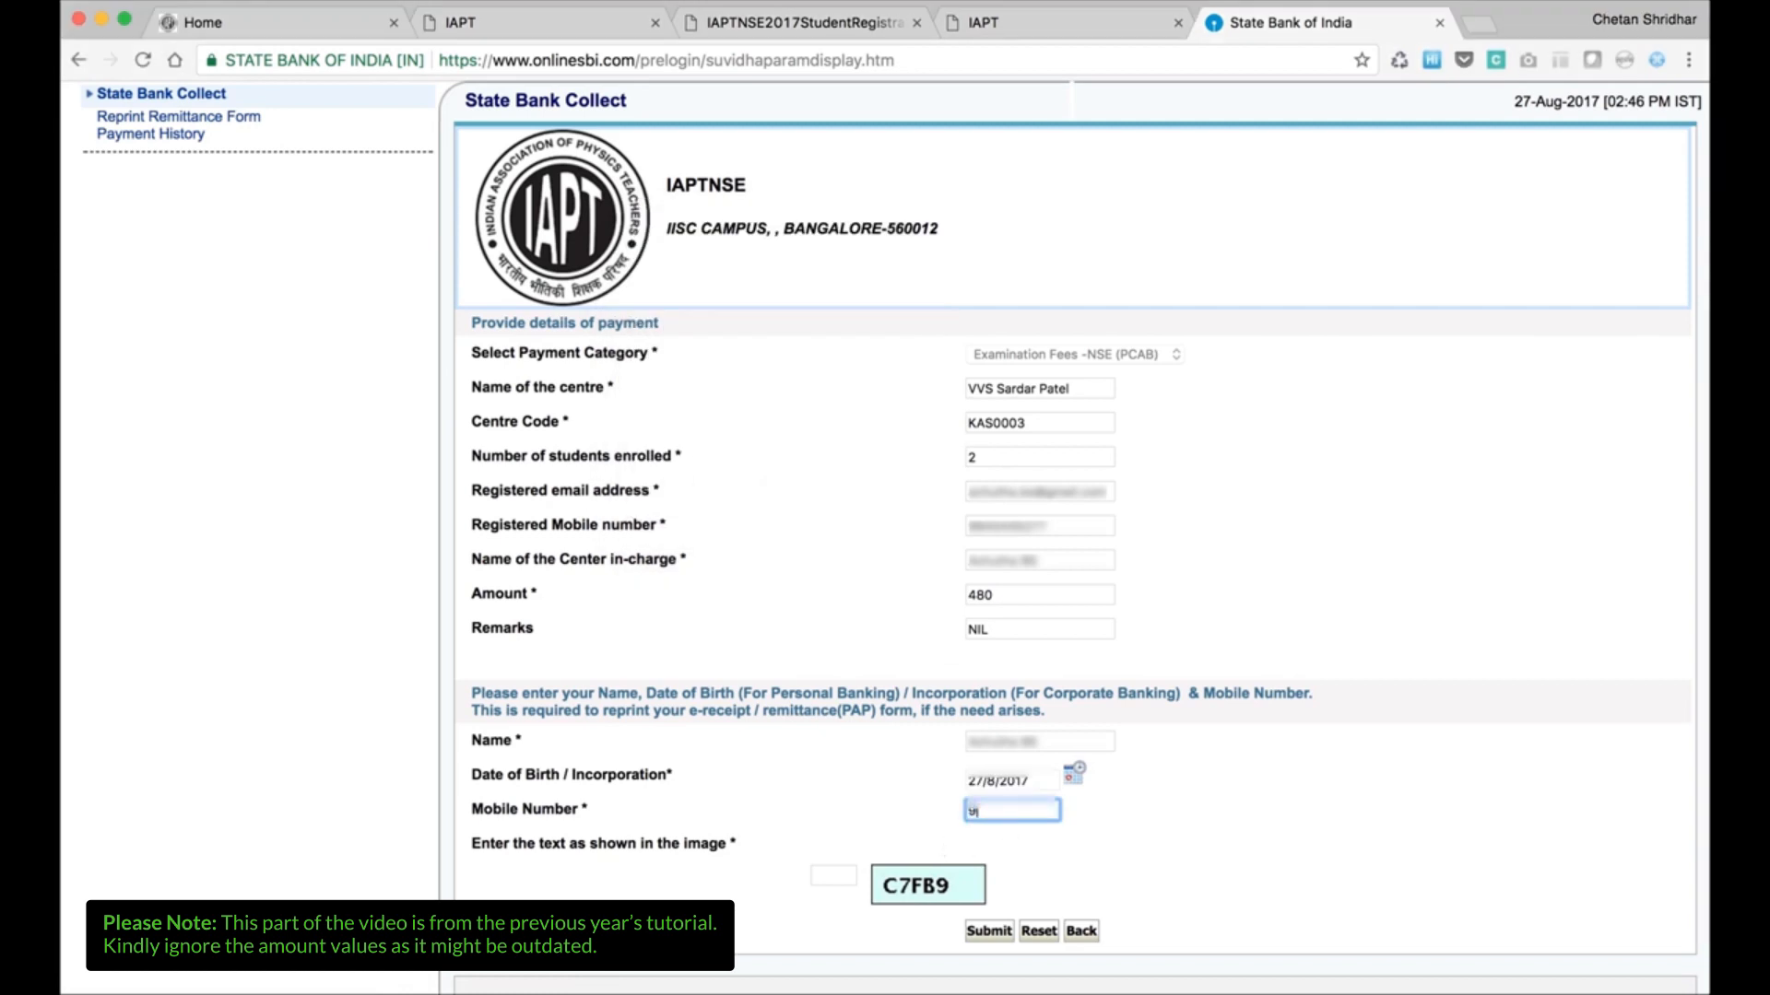
pyautogui.click(830, 874)
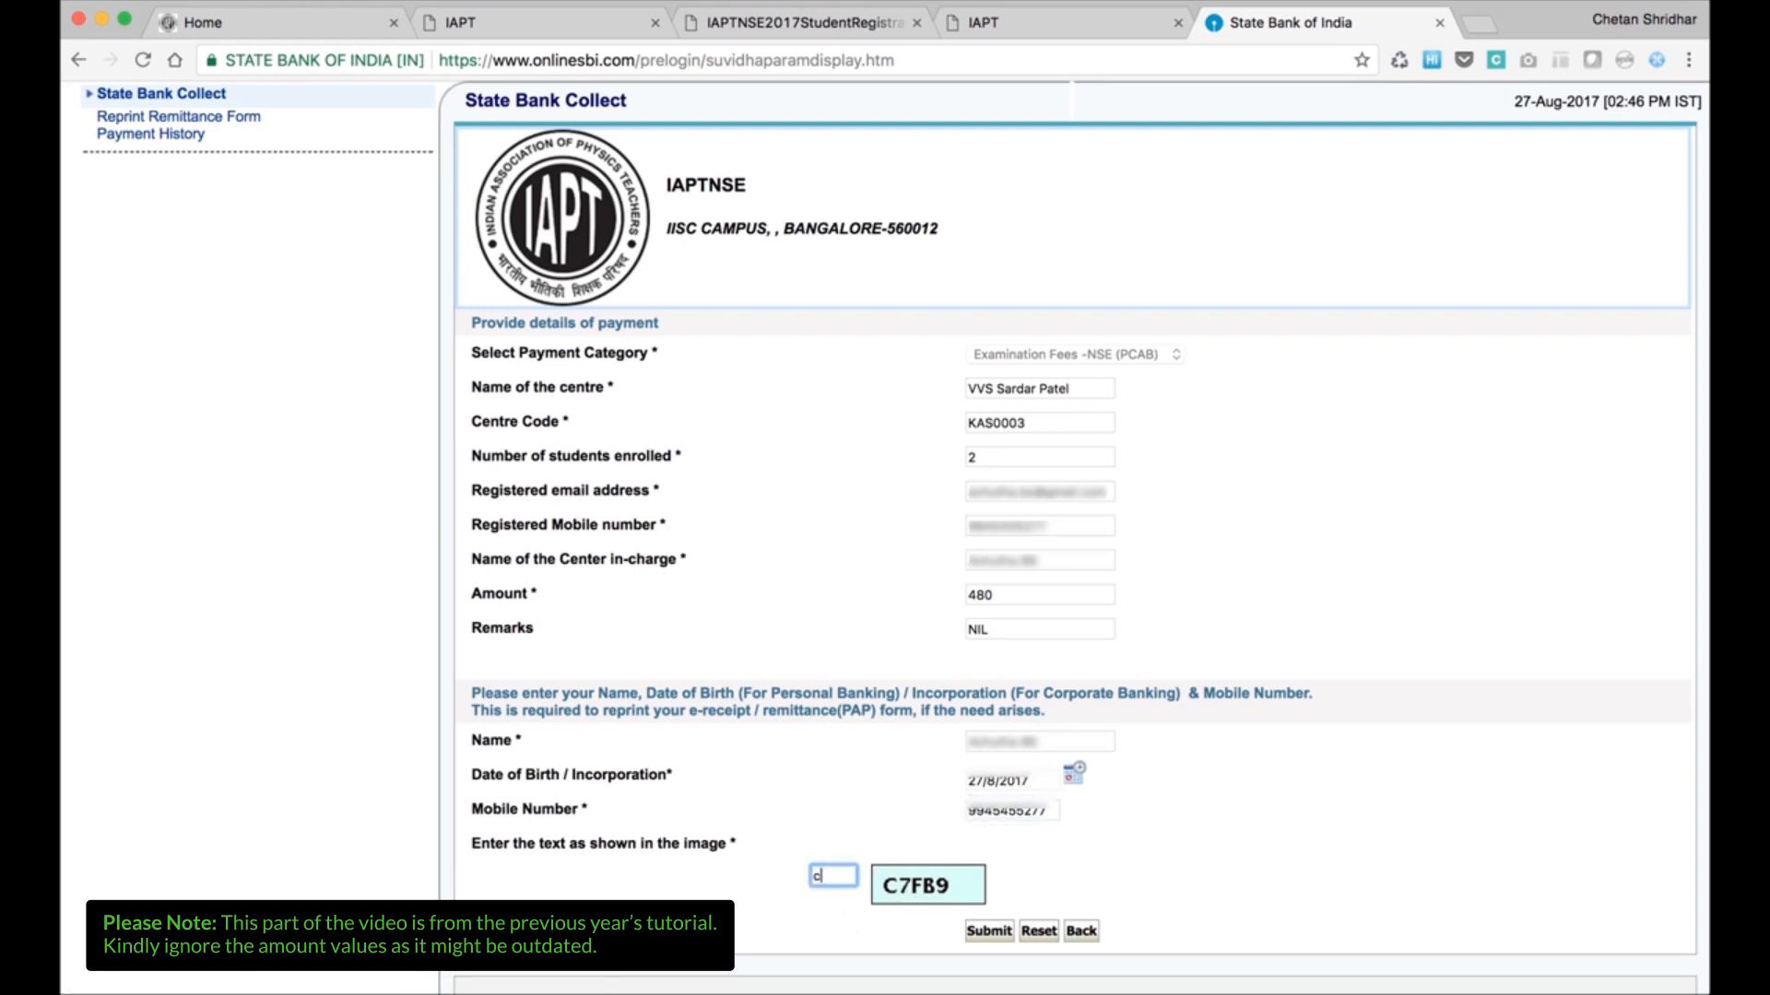
# - Submit the fee details and confirm the transaction on the verification page
pyautogui.click(988, 931)
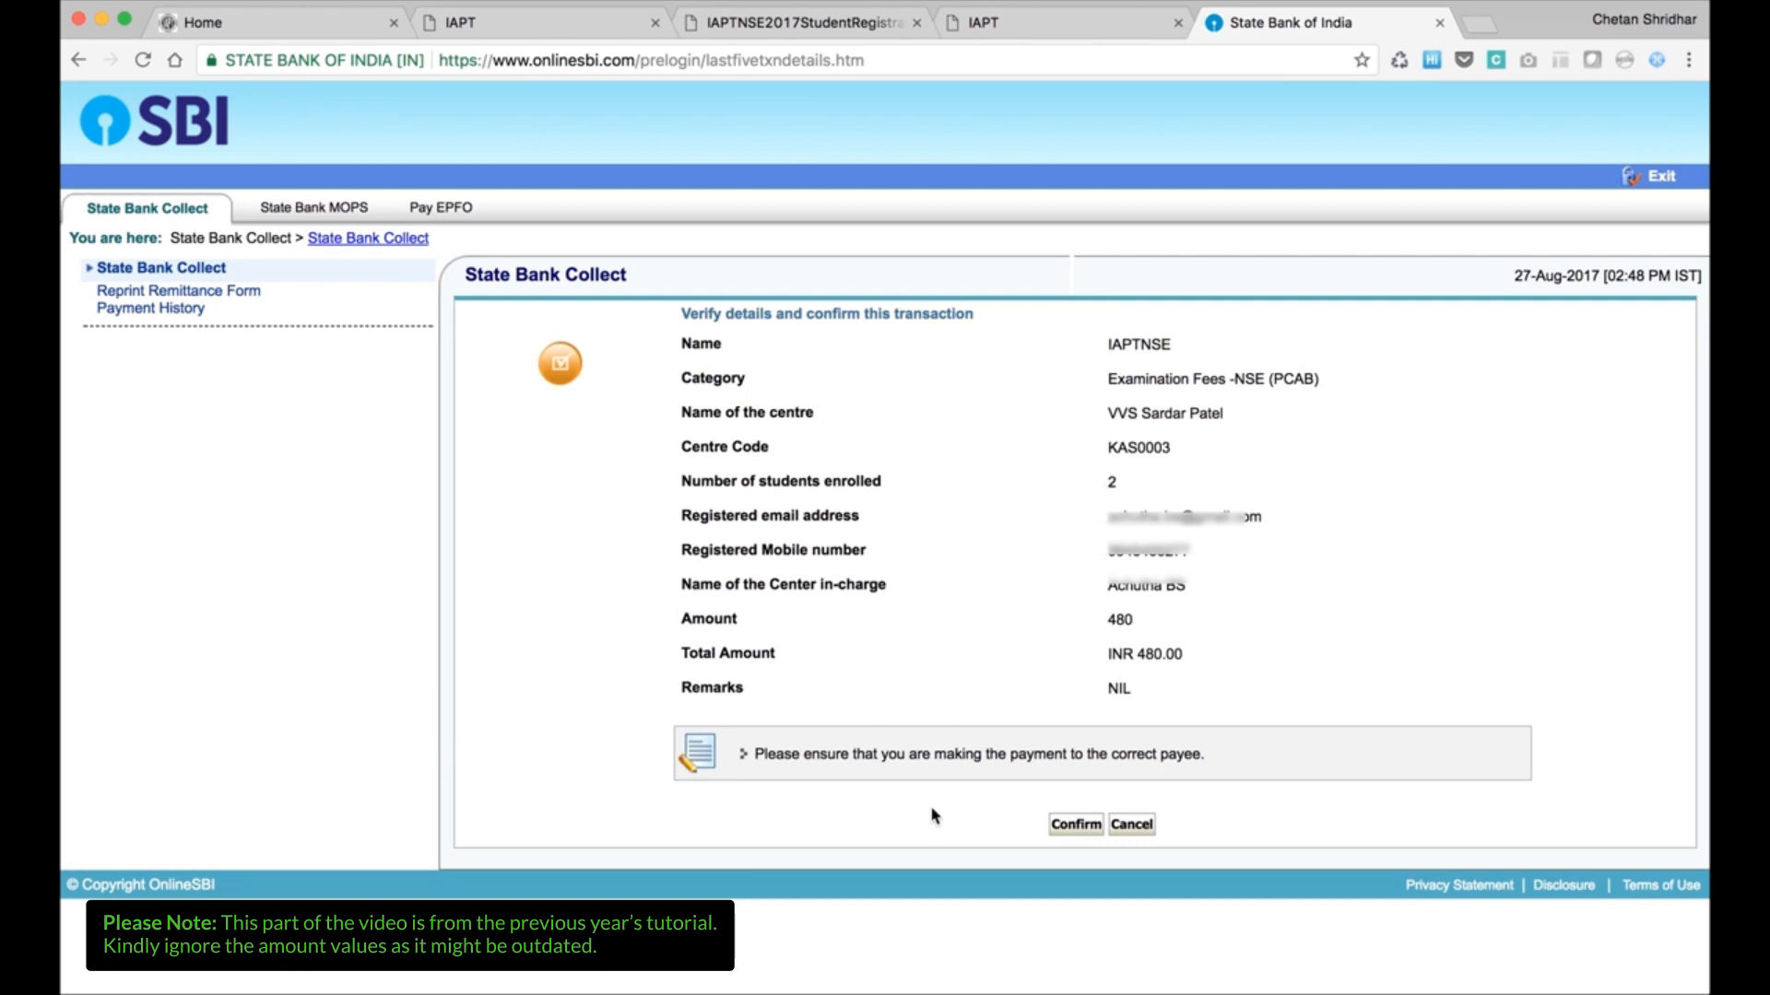
pyautogui.click(1076, 824)
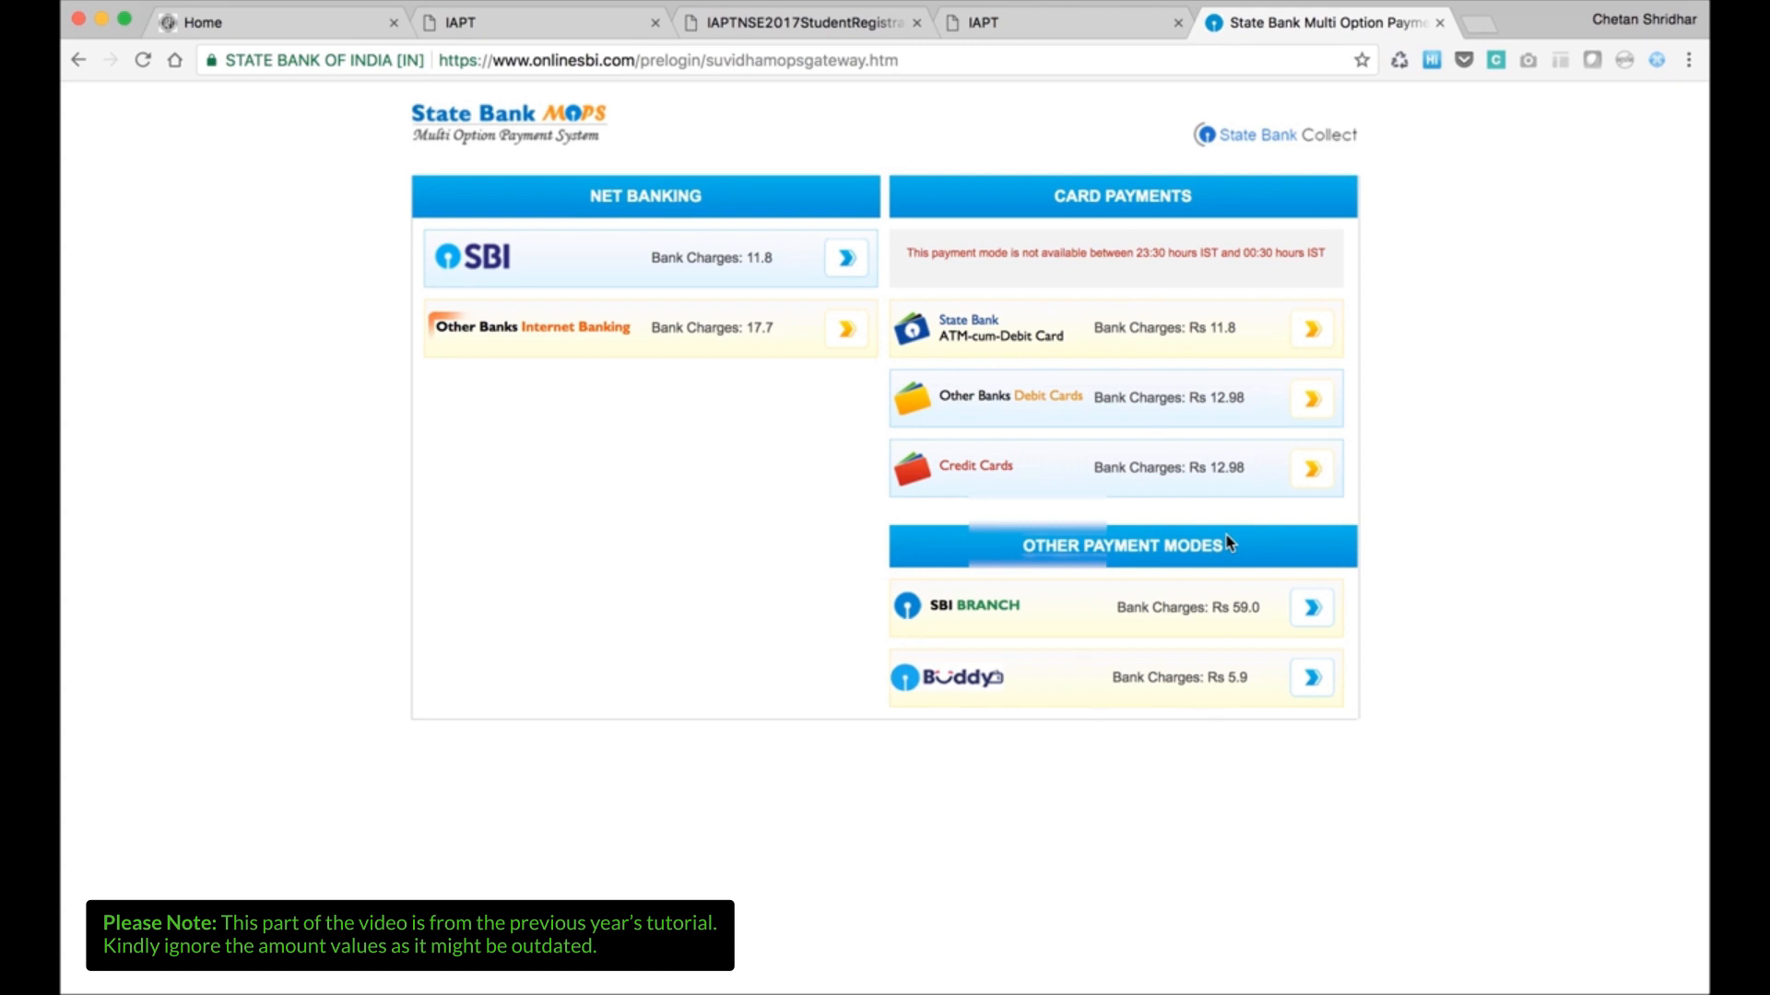
pyautogui.click(1321, 611)
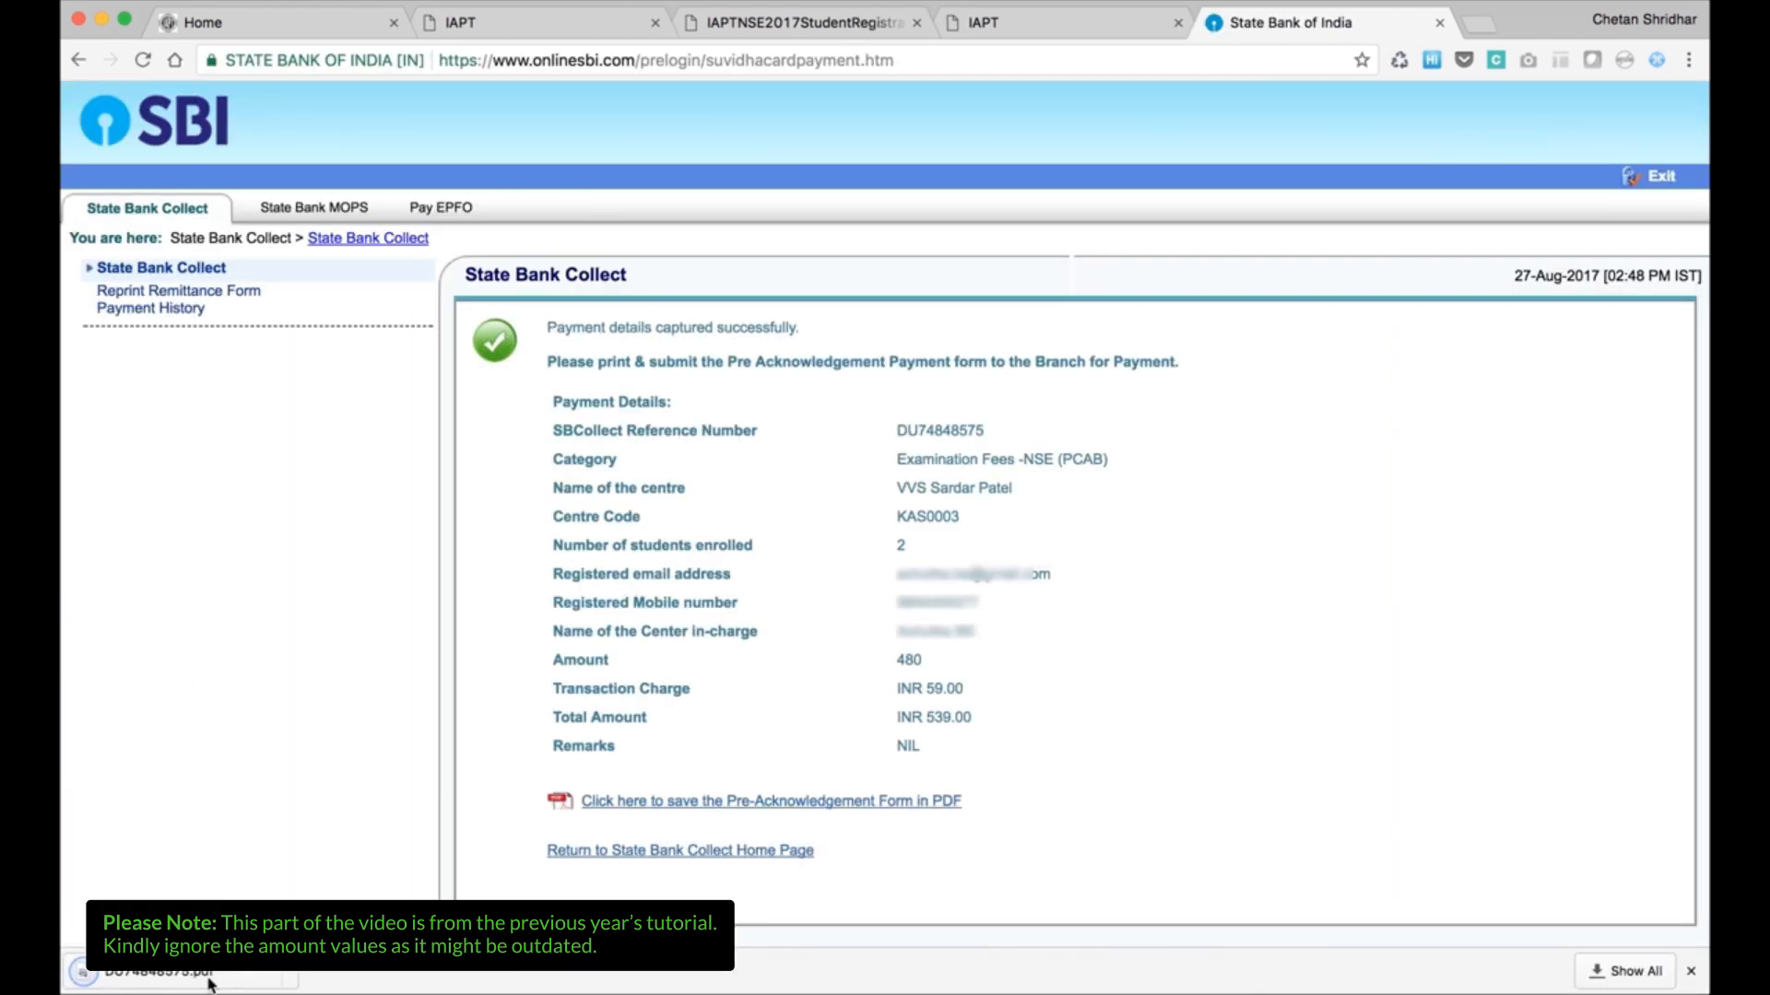
pyautogui.click(159, 972)
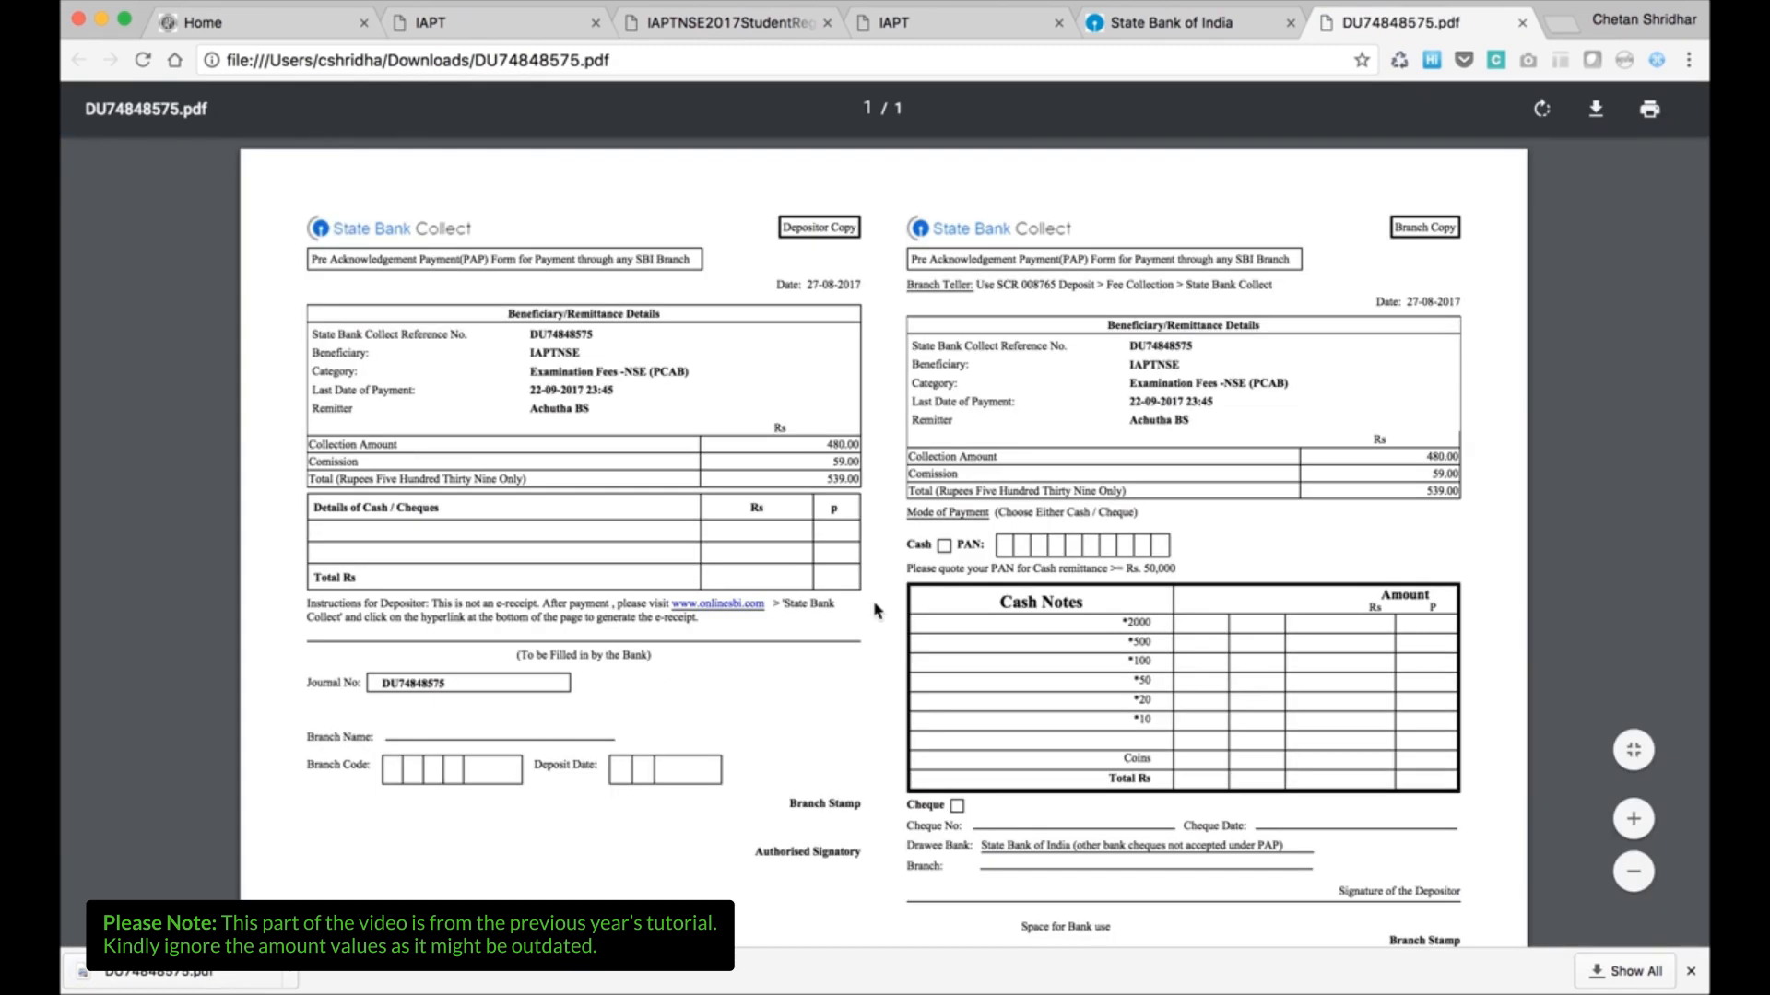
pyautogui.scroll(-1, 872, 609)
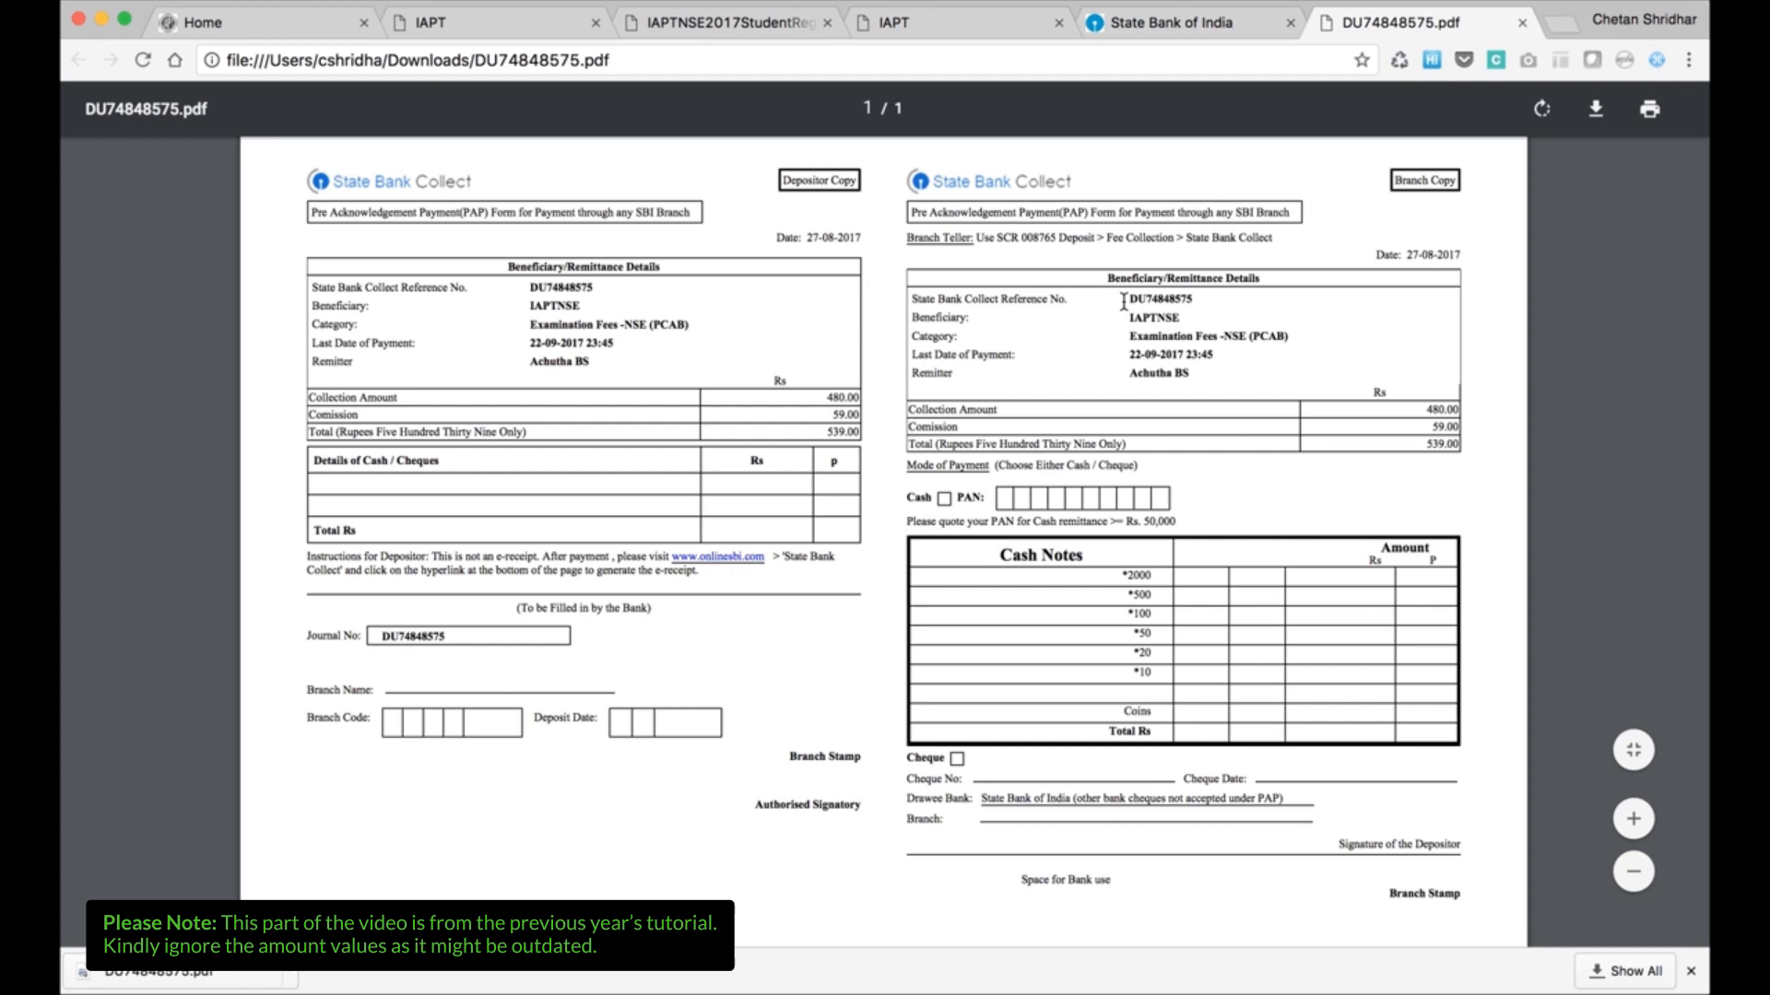
pyautogui.click(1689, 971)
pyautogui.moveTo(1124, 299); pyautogui.dragTo(1211, 302)
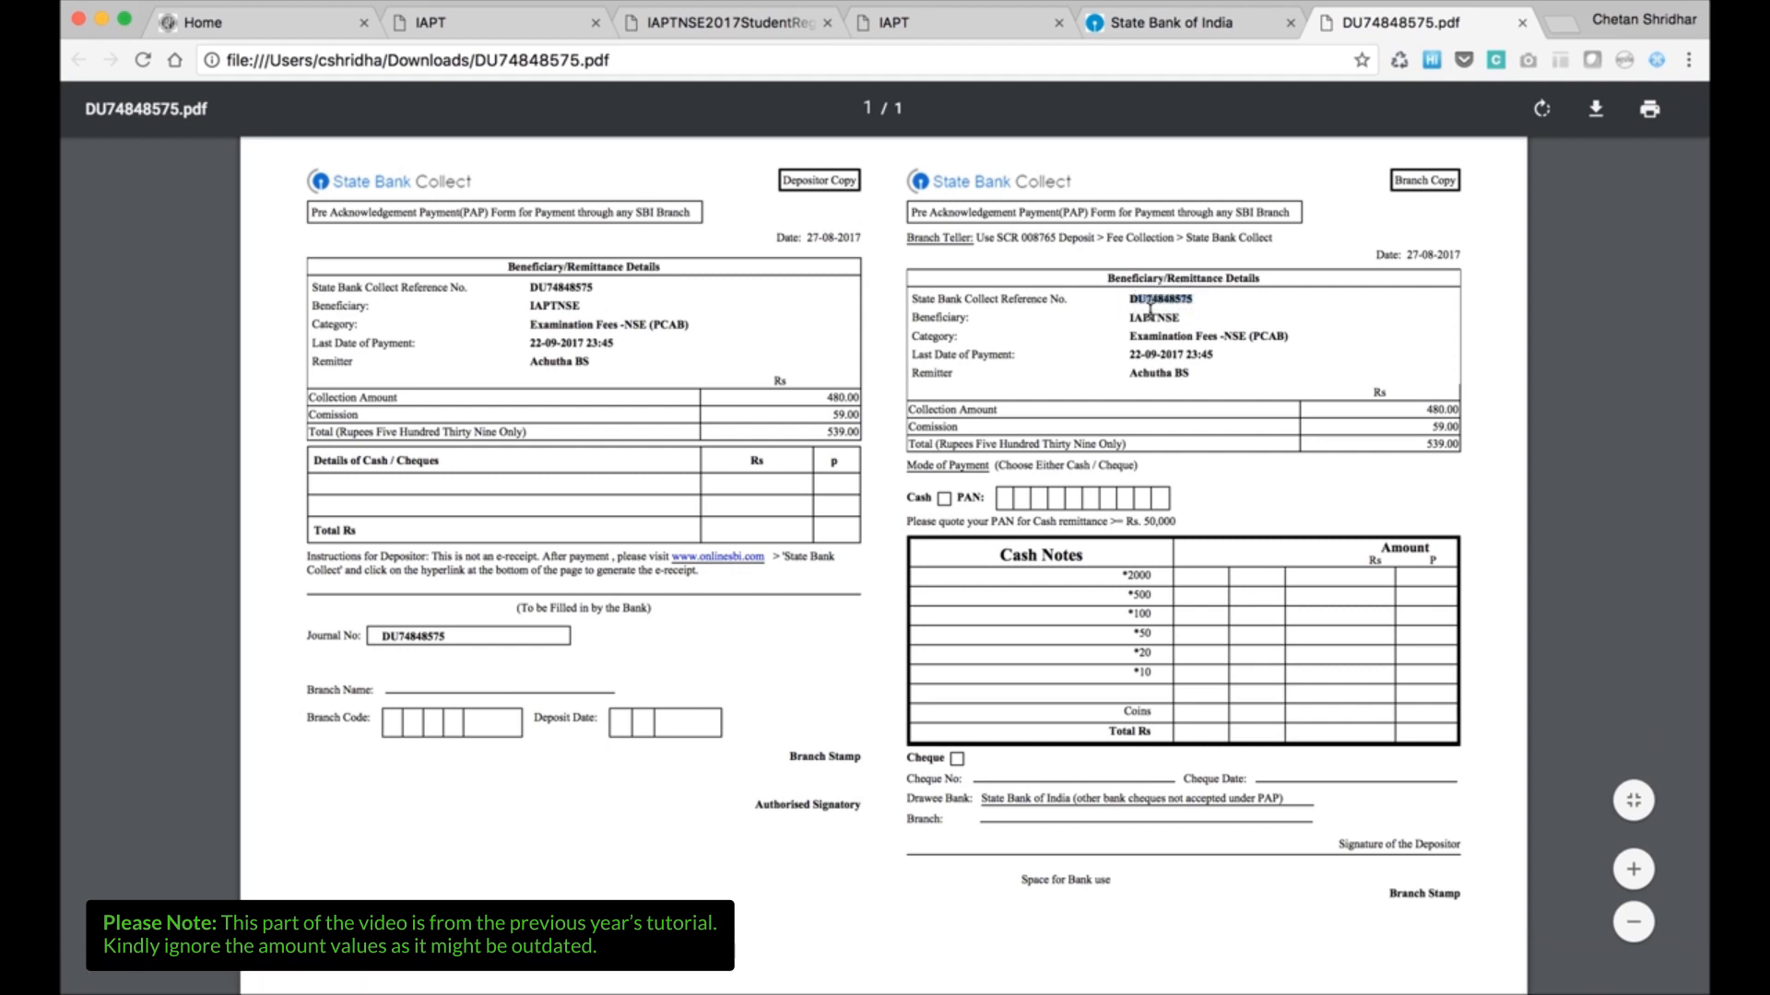
pyautogui.click(1149, 306)
pyautogui.doubleClick(1148, 316)
pyautogui.click(1209, 341)
pyautogui.scroll(-1, 1211, 441)
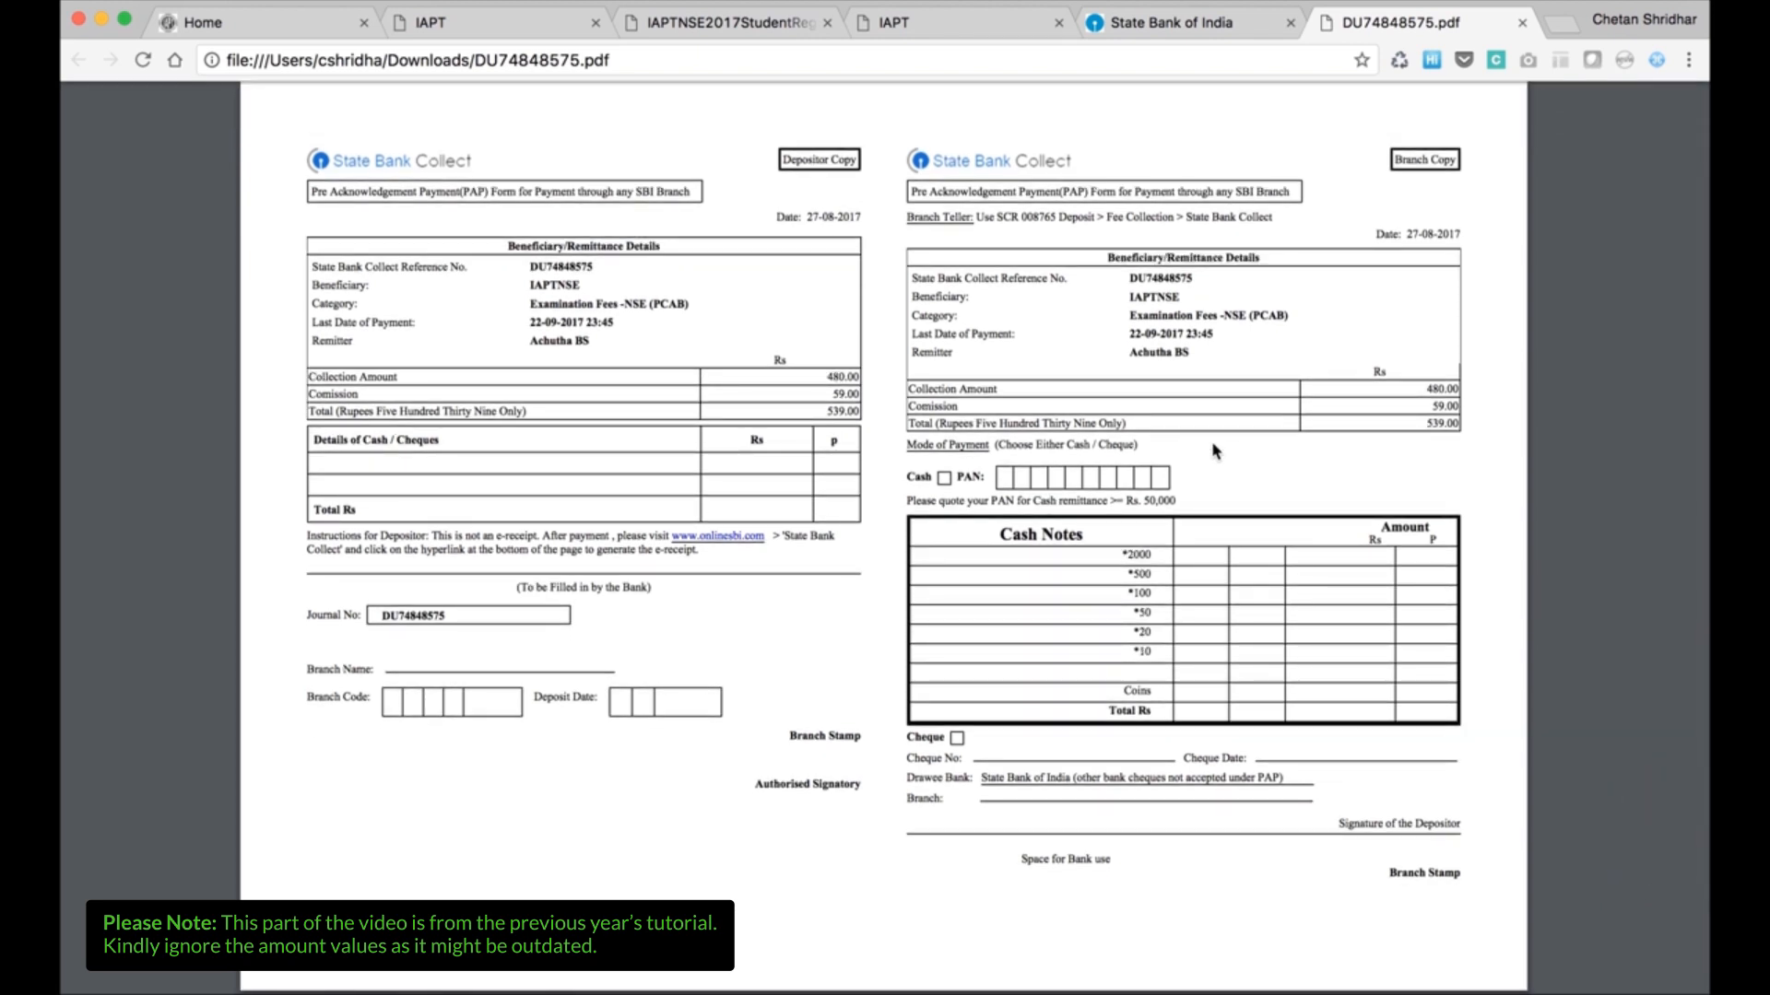
pyautogui.moveTo(471, 22)
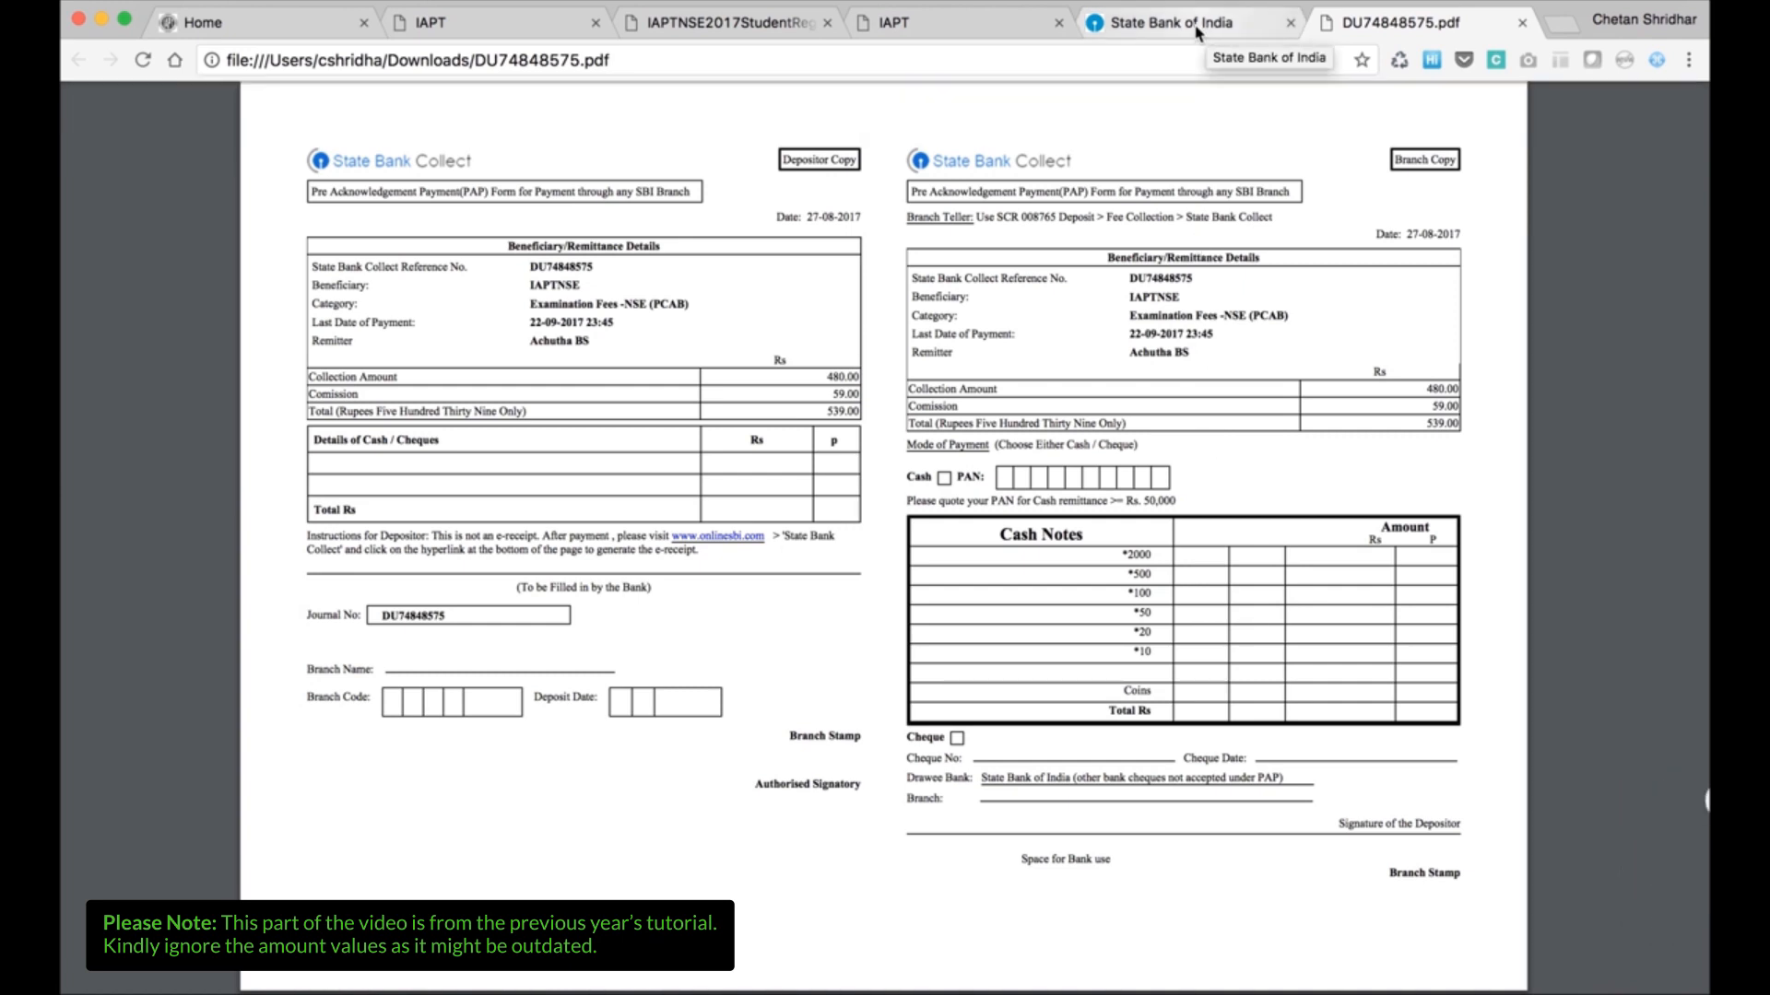
pyautogui.click(474, 22)
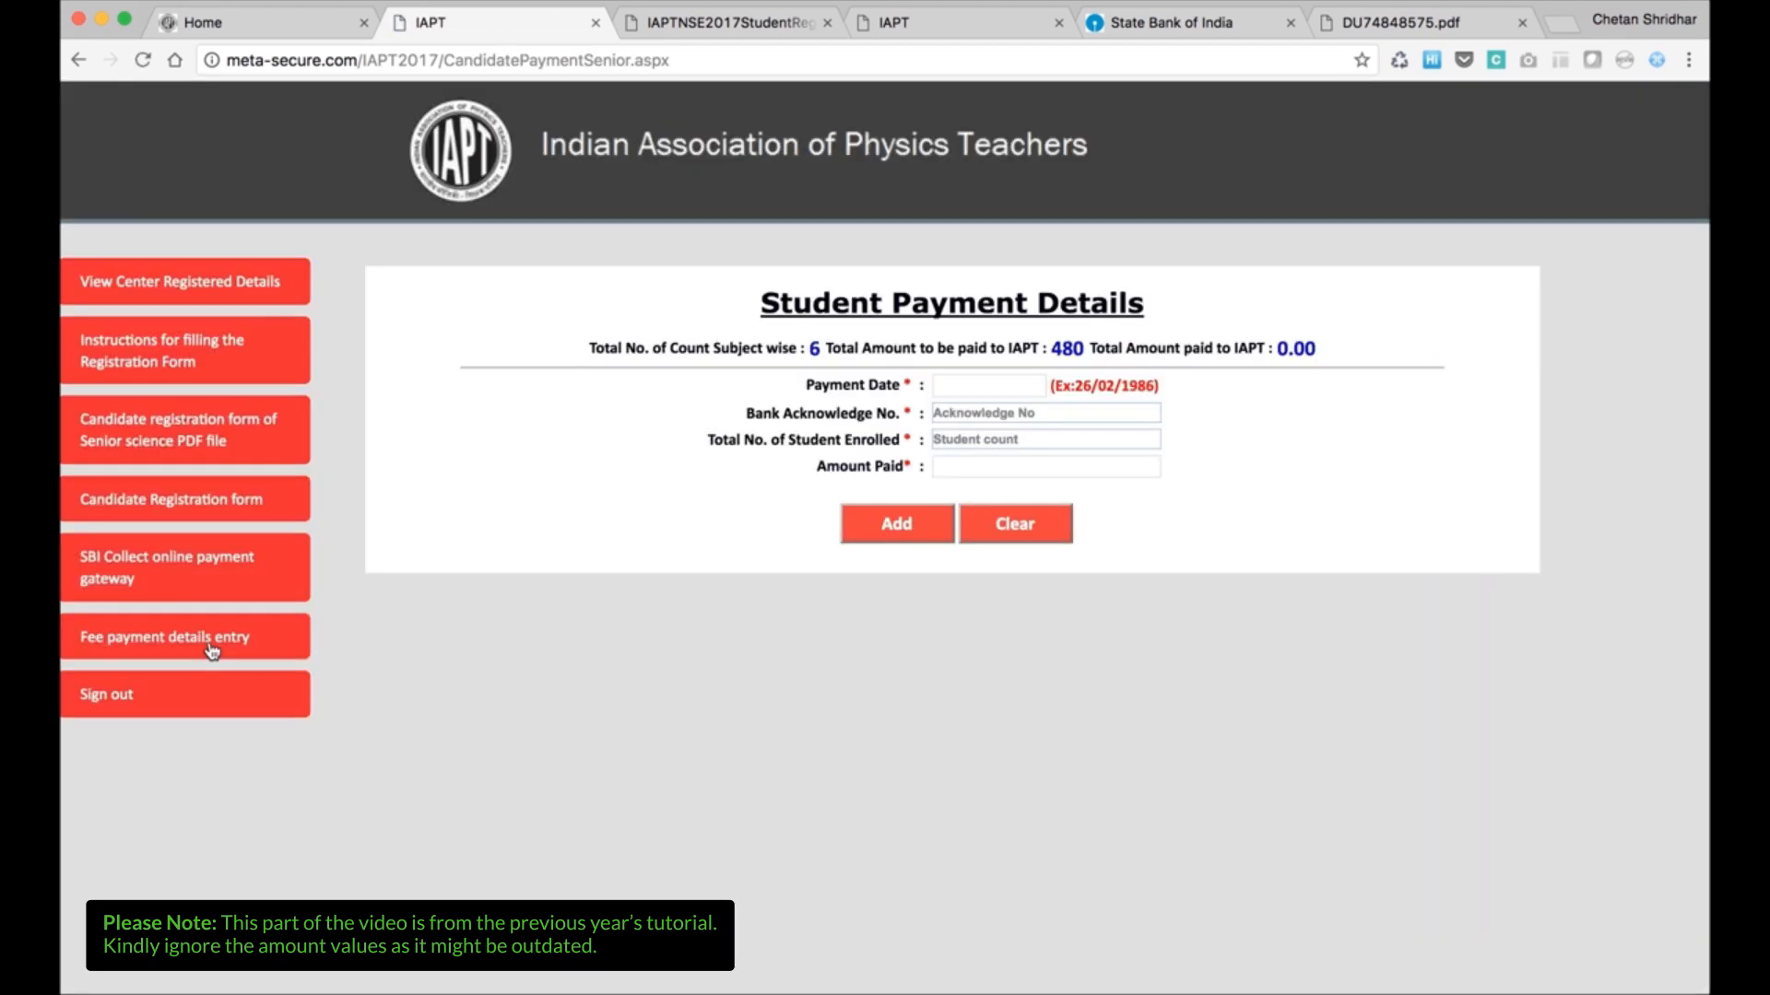
# - Fill payment date 27/08/2017, acknowledgement DU, 2 students enrolled and amount 539
pyautogui.click(977, 384)
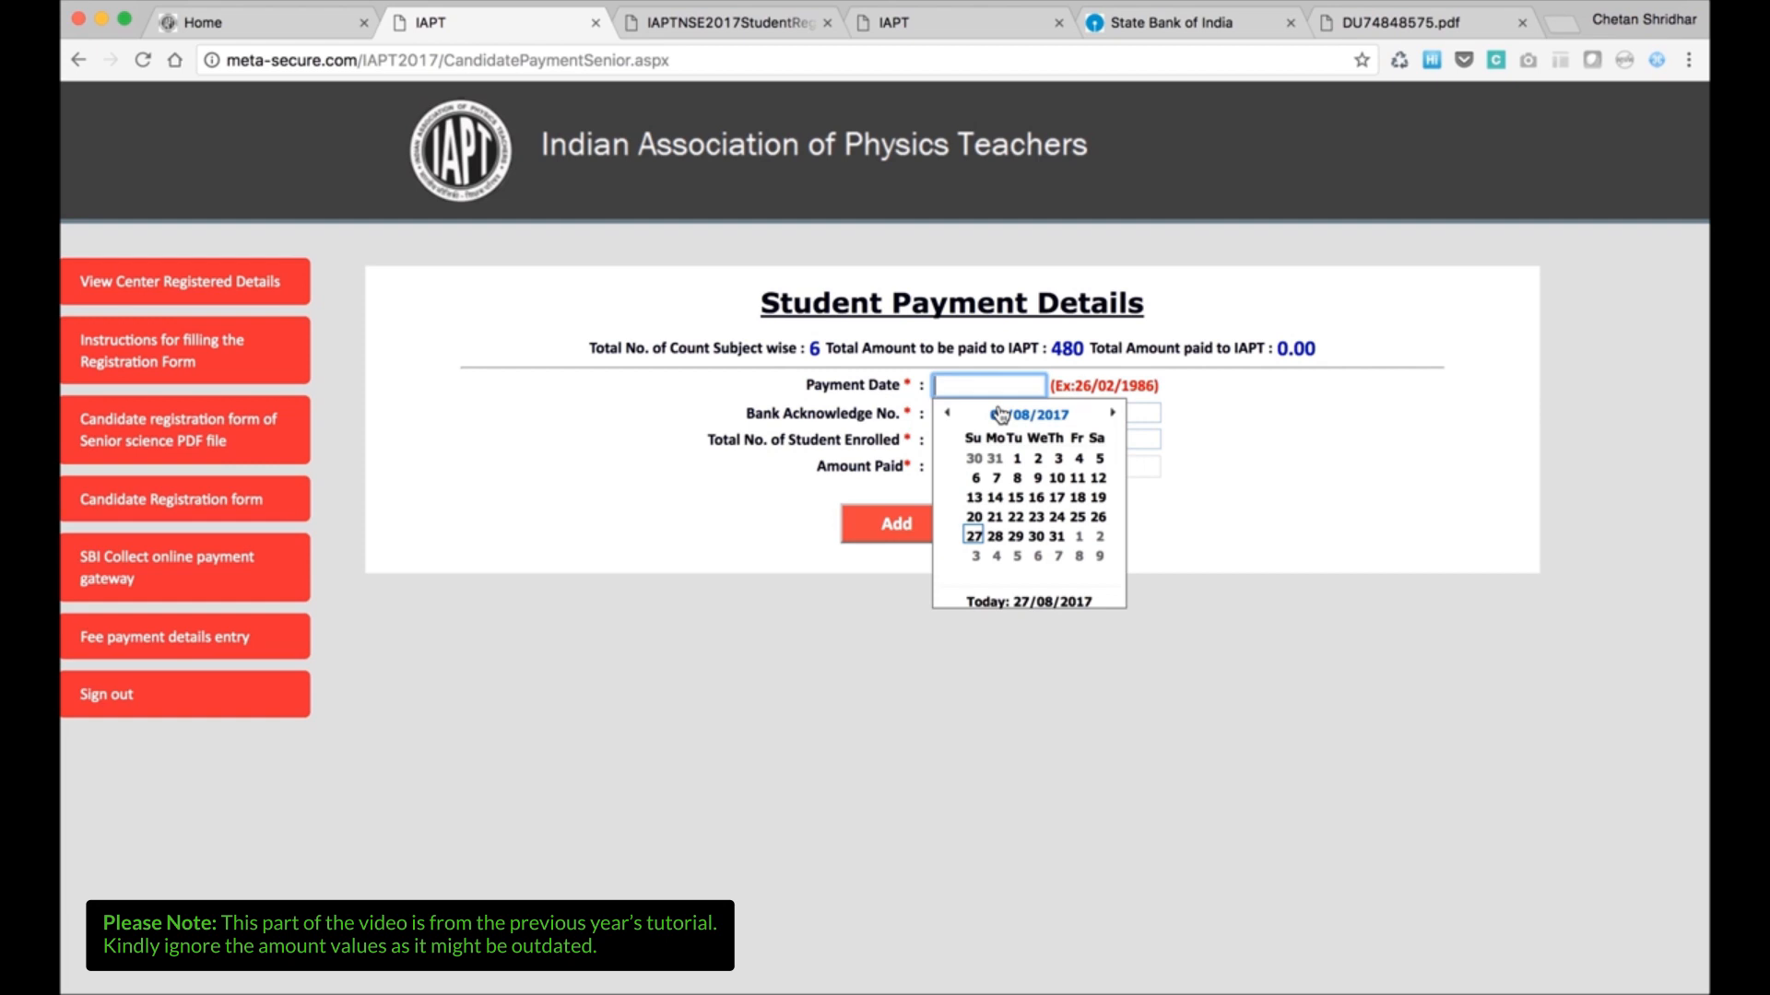
pyautogui.click(974, 538)
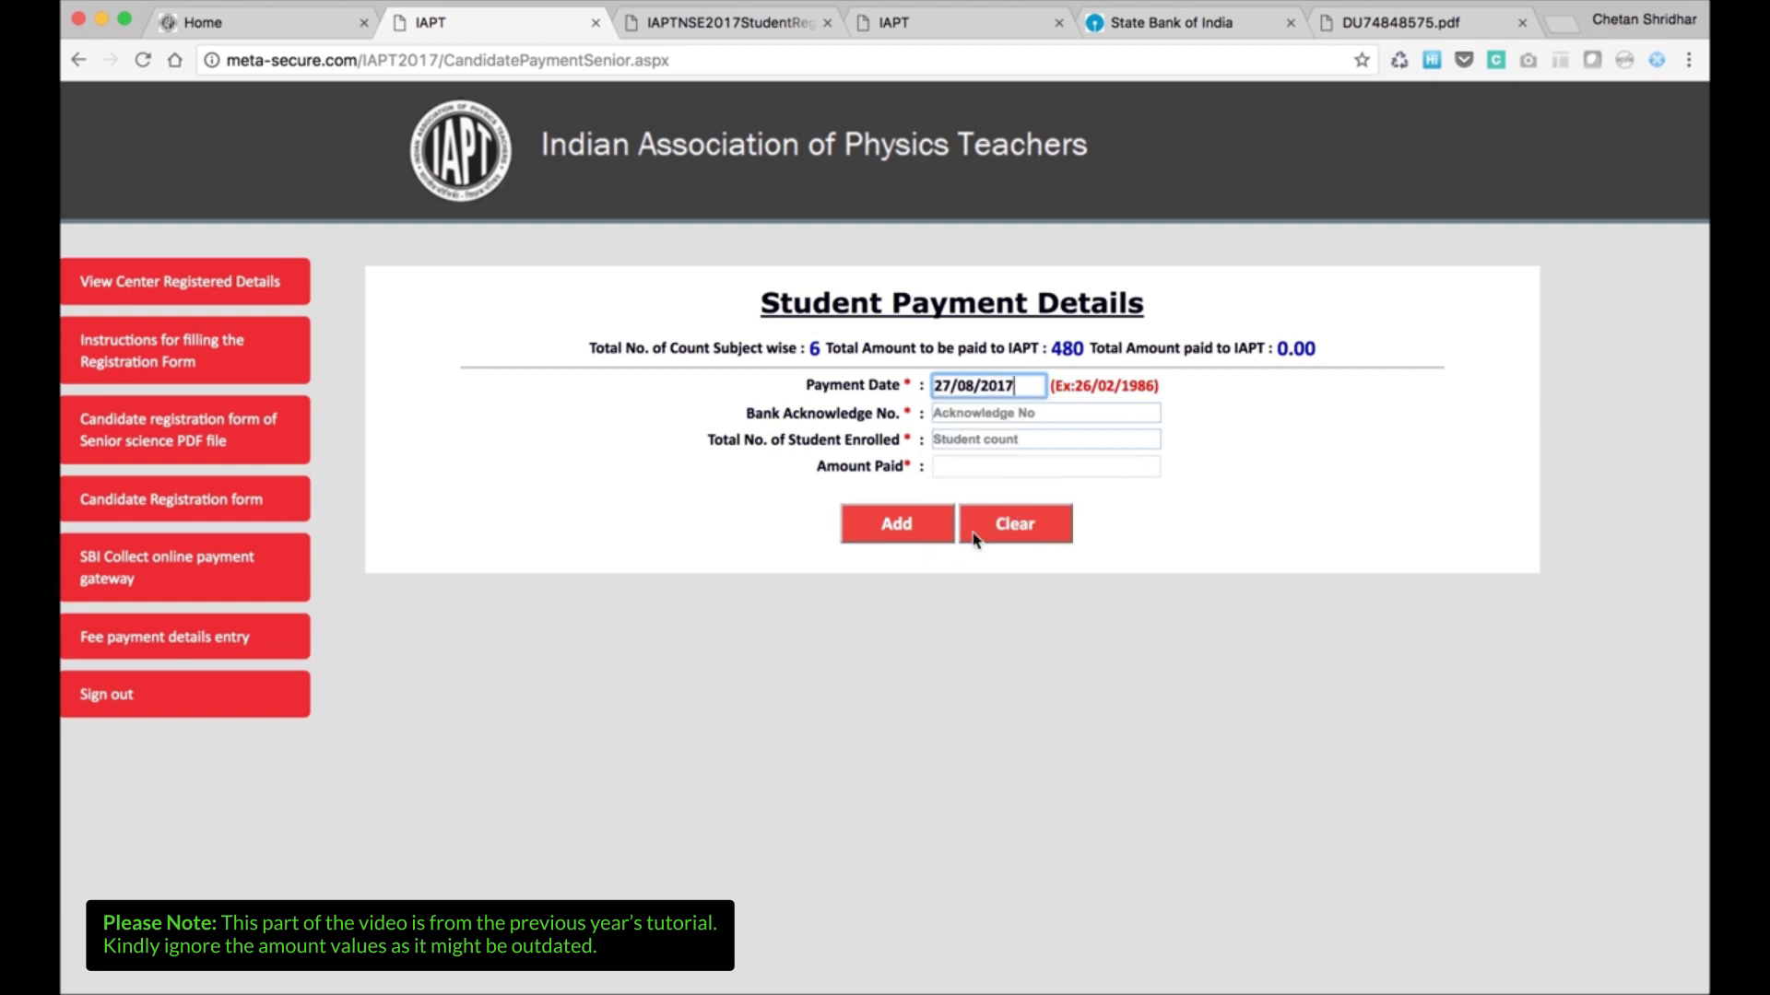
pyautogui.click(1066, 415)
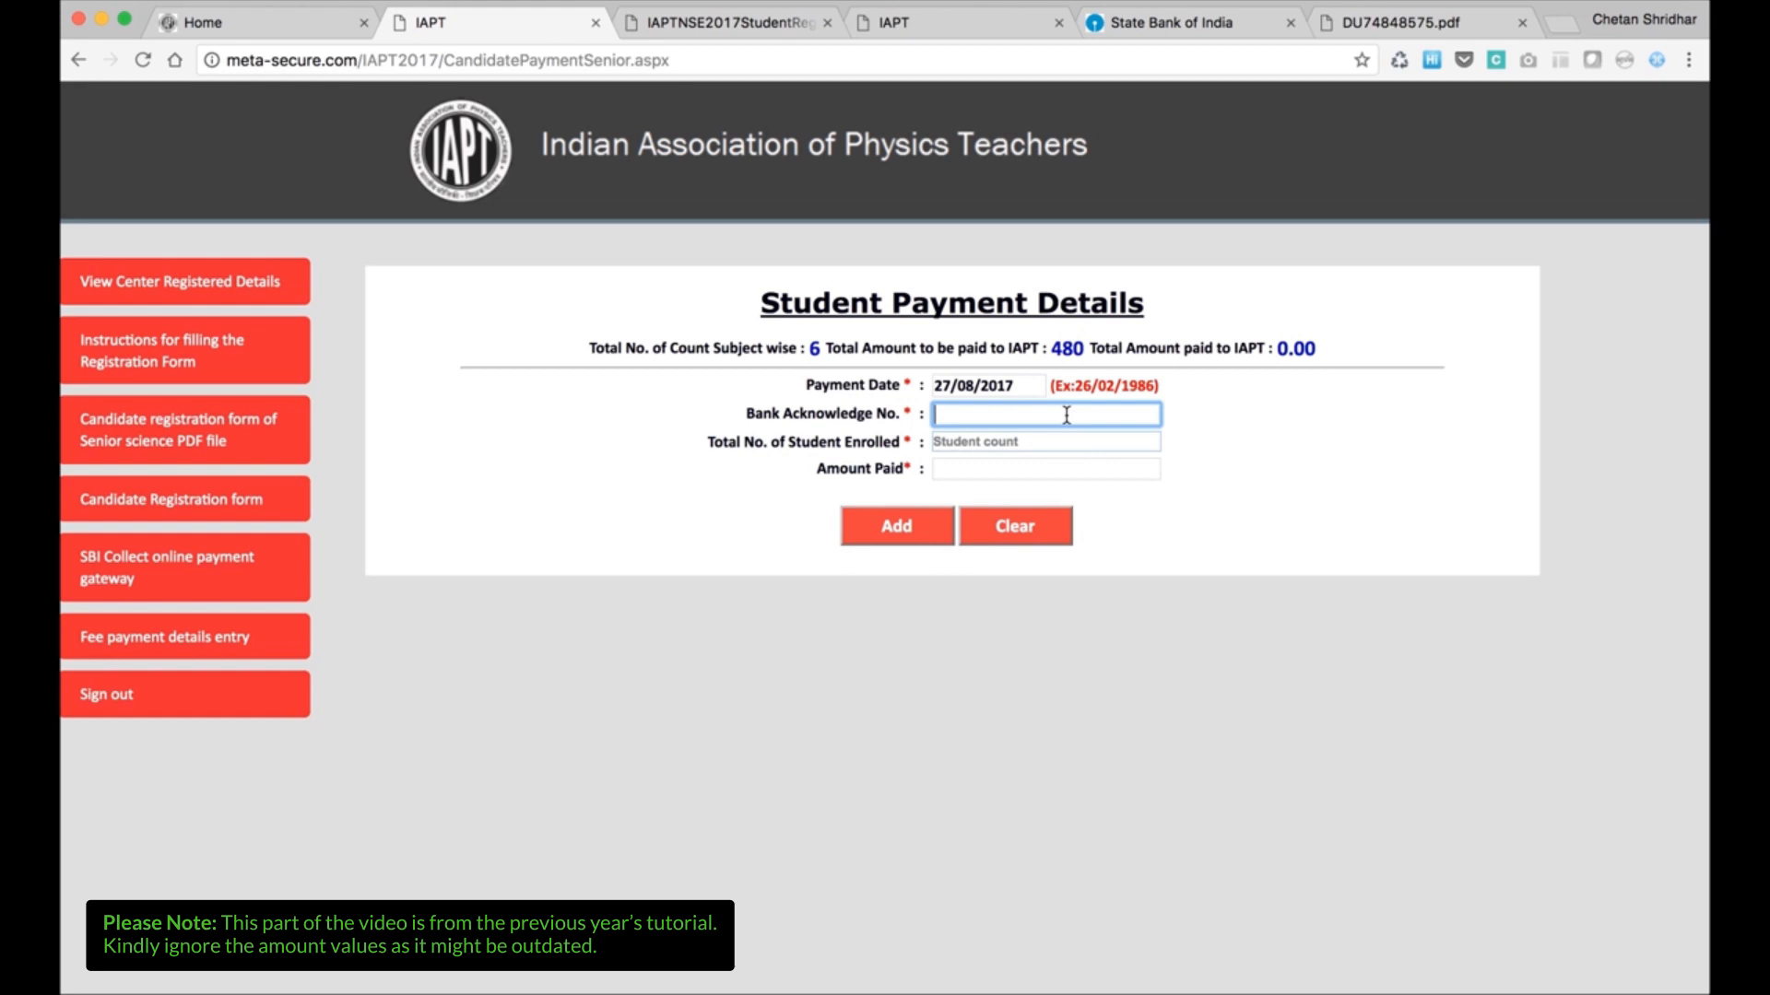
pyautogui.write('DU')
pyautogui.press('Tab')
pyautogui.write('2')
pyautogui.press('Tab')
pyautogui.write('5')
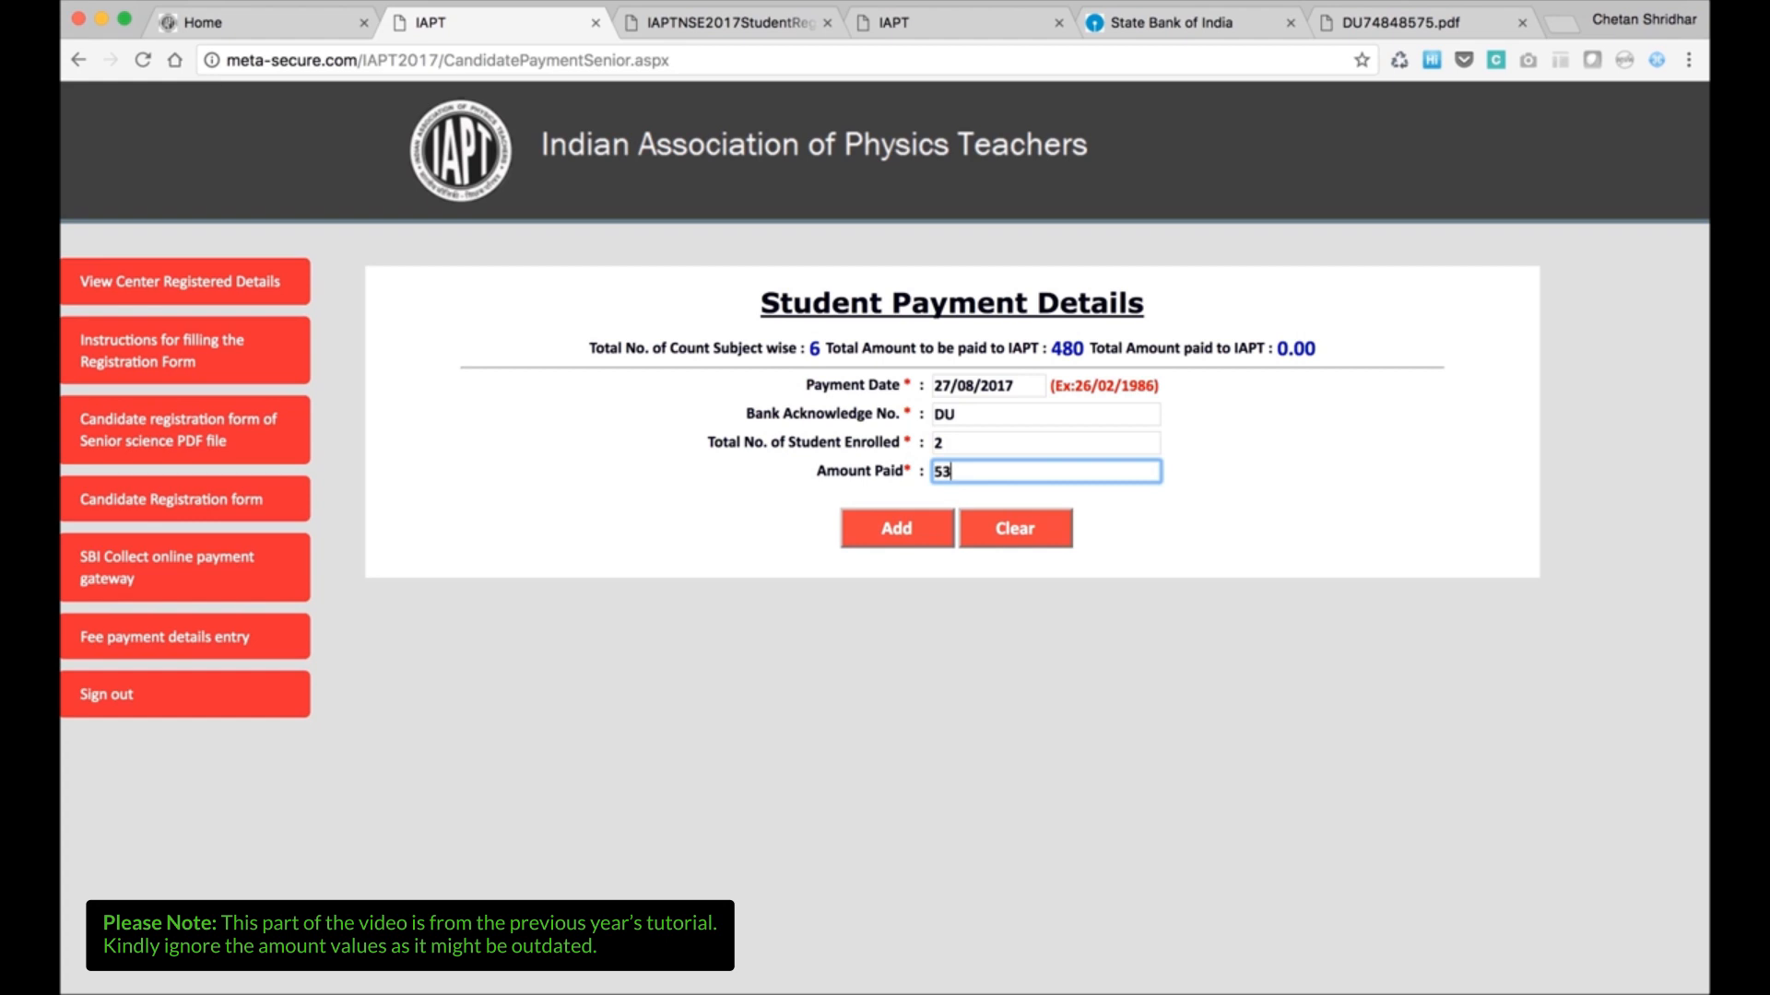
pyautogui.write('39')
# - Add the 539.00 payment for 2 candidates and acknowledge the success message
pyautogui.click(899, 528)
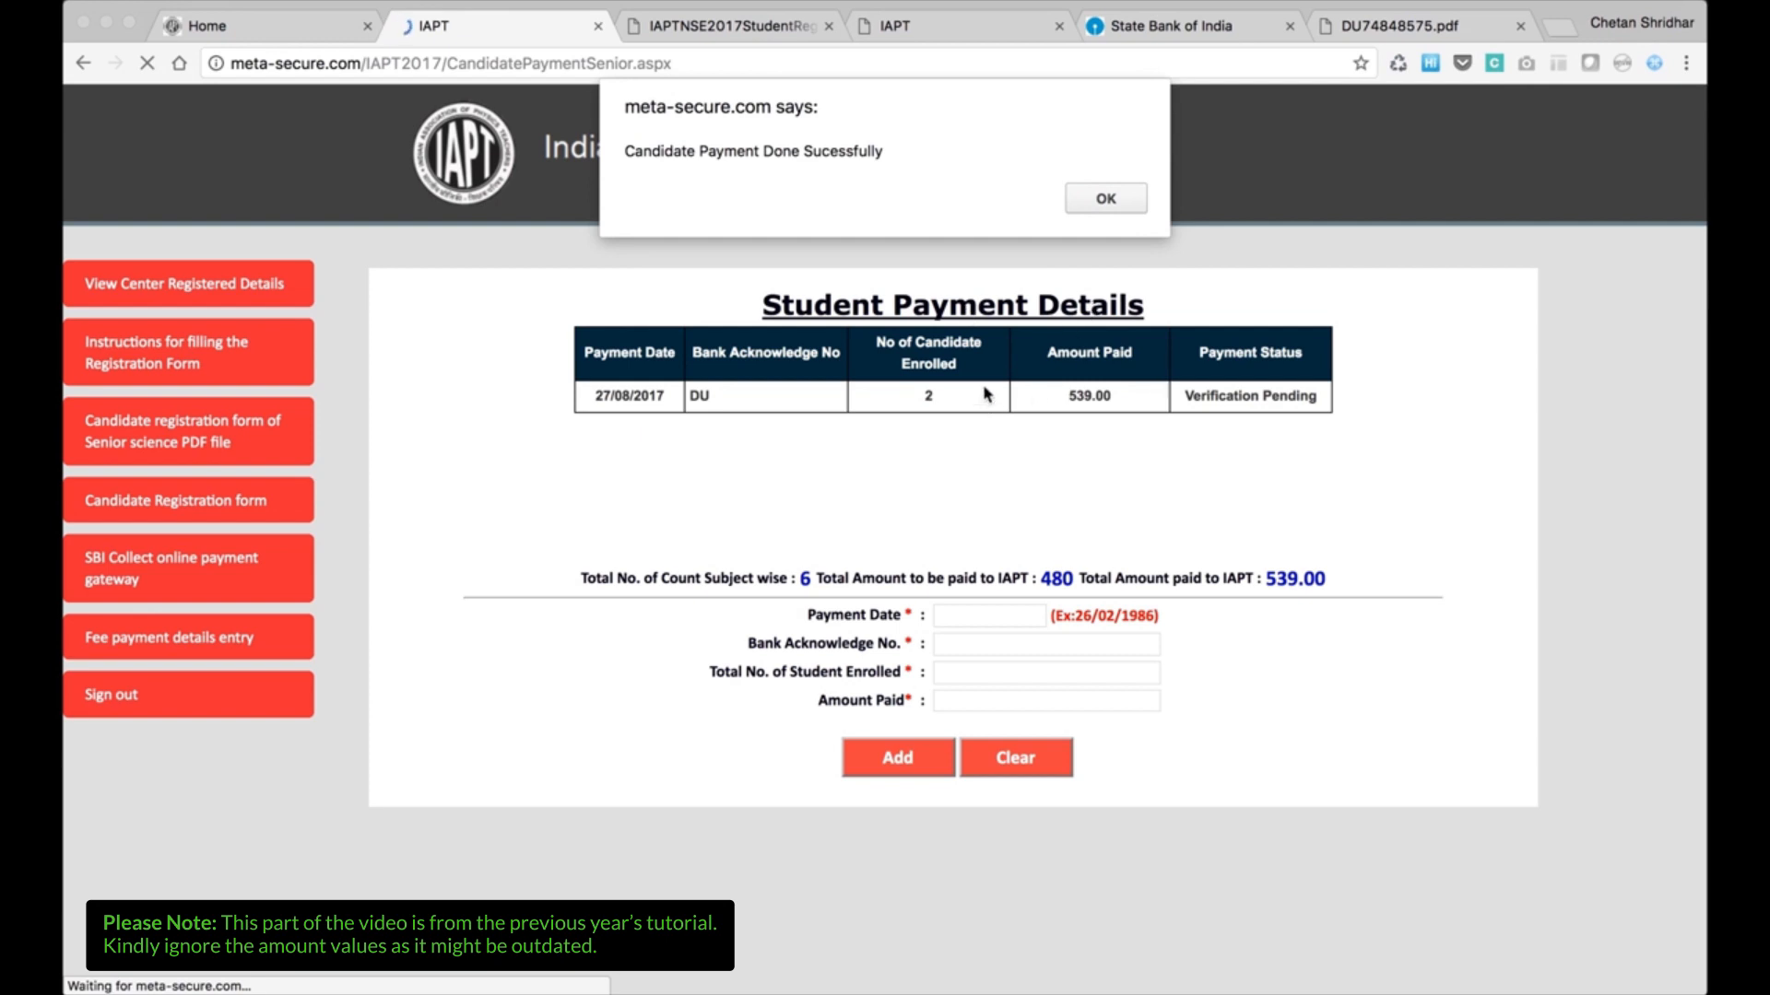
pyautogui.click(1106, 200)
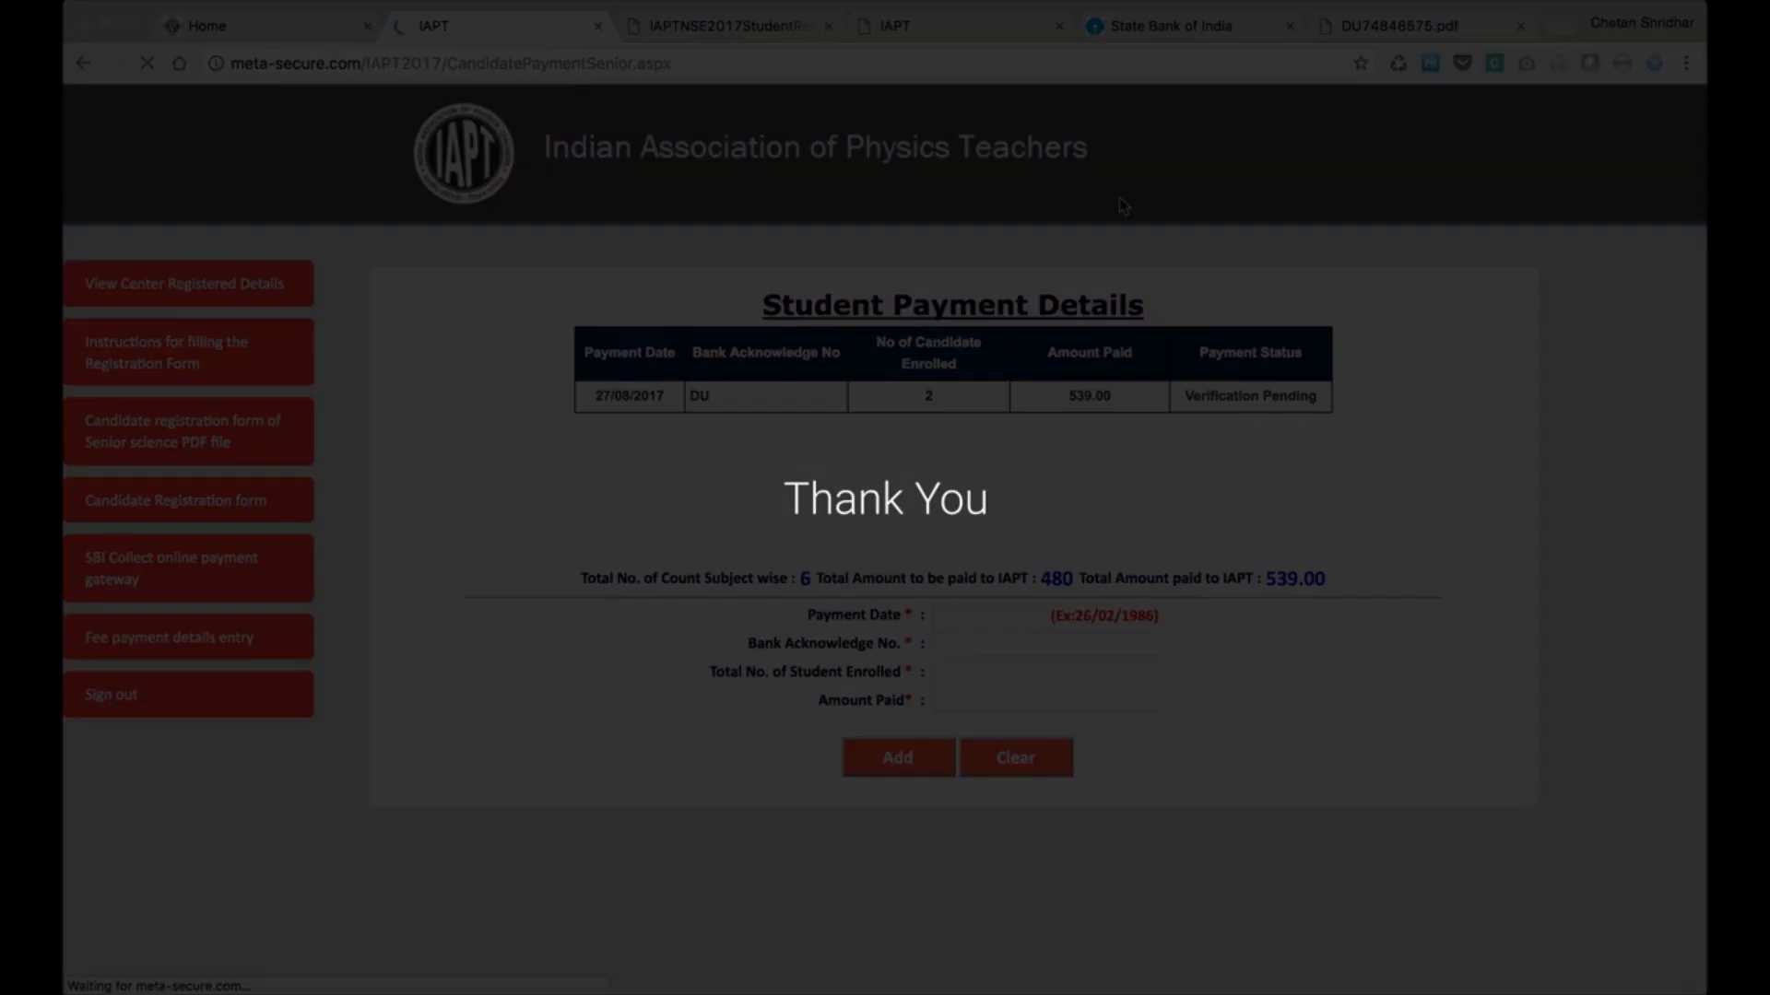